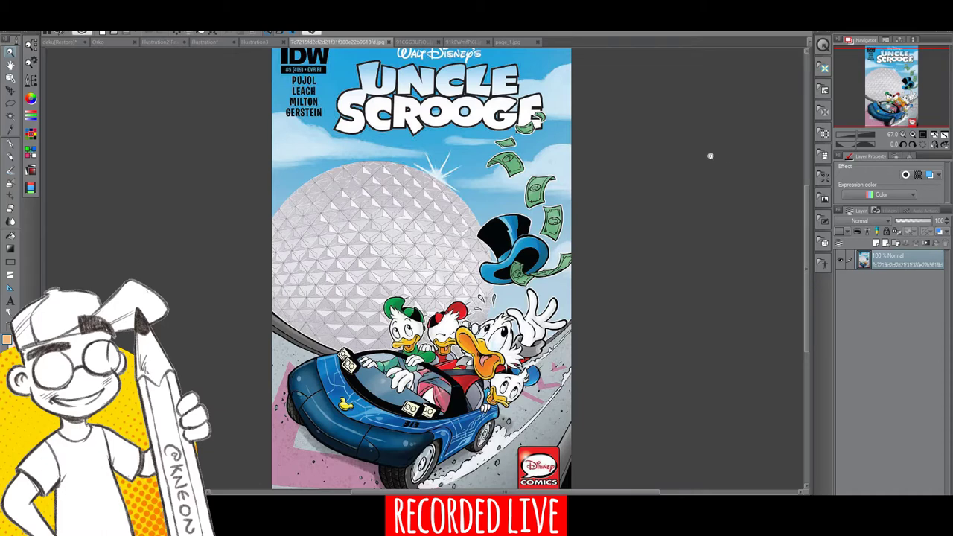
Examine the IDW Uncle Scrooge cover up close, along with the front and back covers of the Don Rosa Library volume.
click(596, 508)
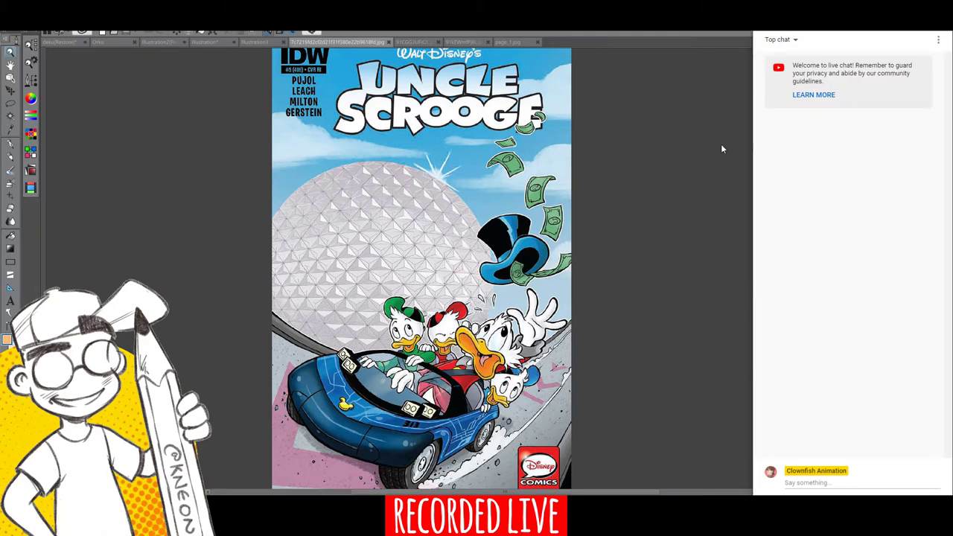
click(659, 146)
click(459, 278)
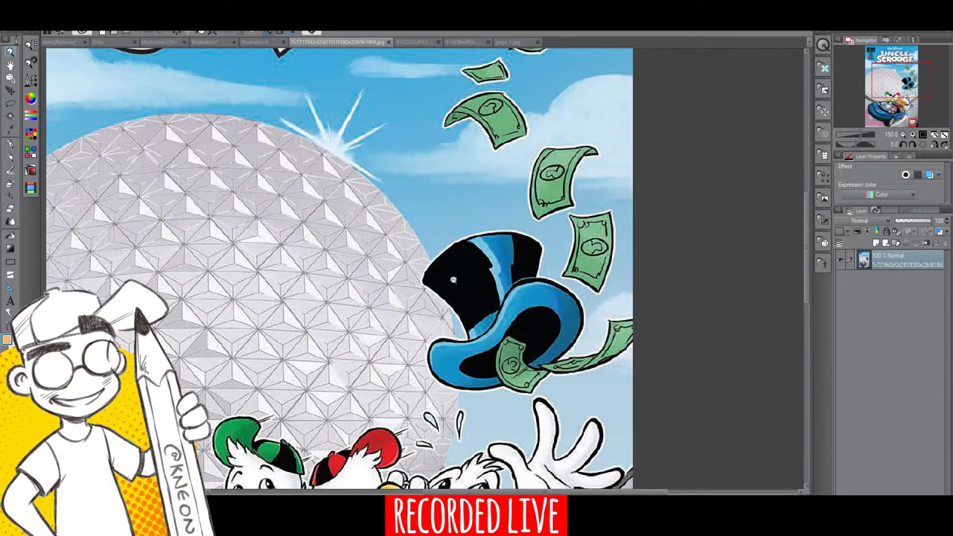
scroll(453, 279, down, 4)
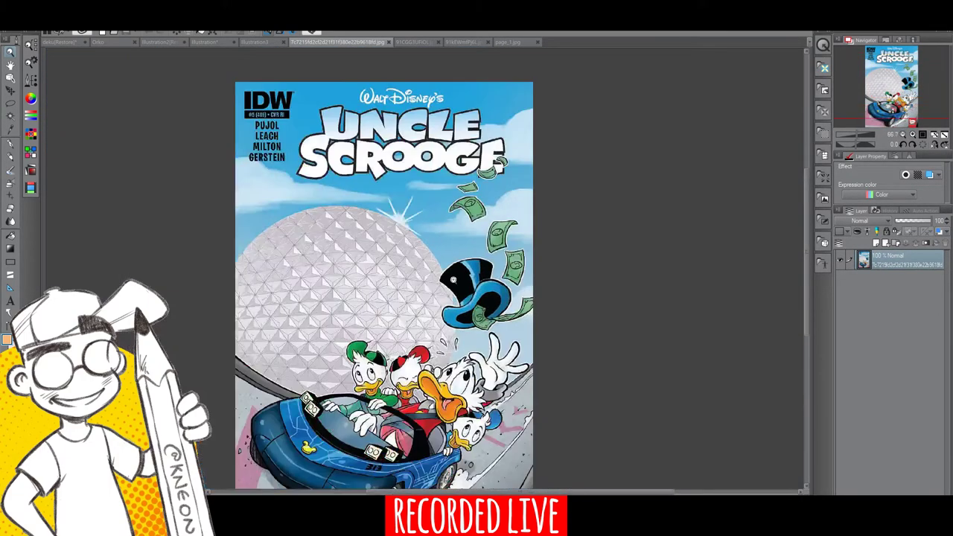
drag(807, 242, 804, 263)
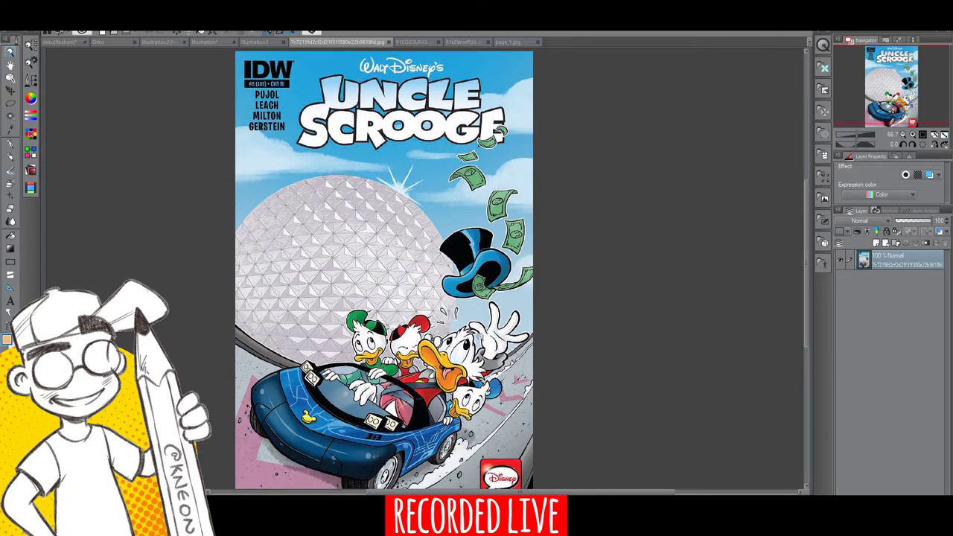
click(417, 42)
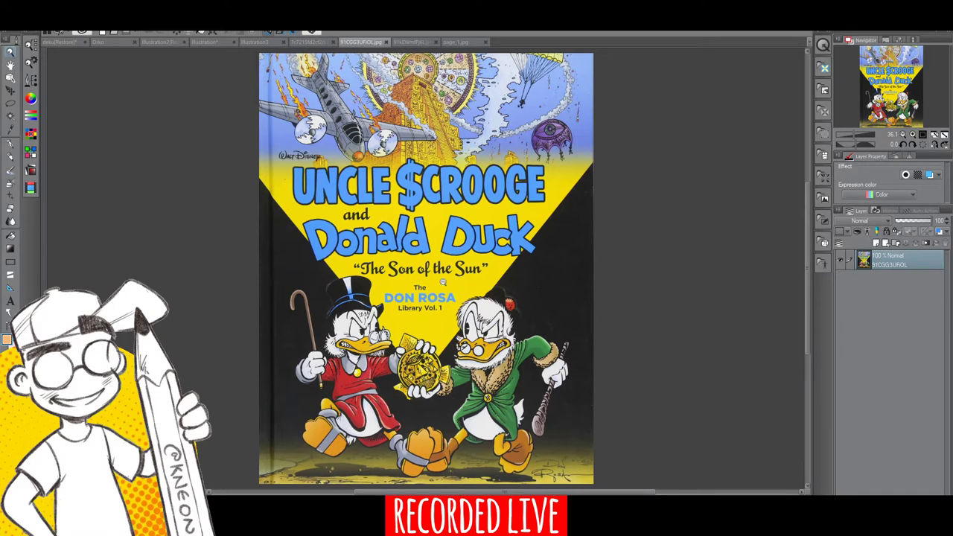
click(402, 42)
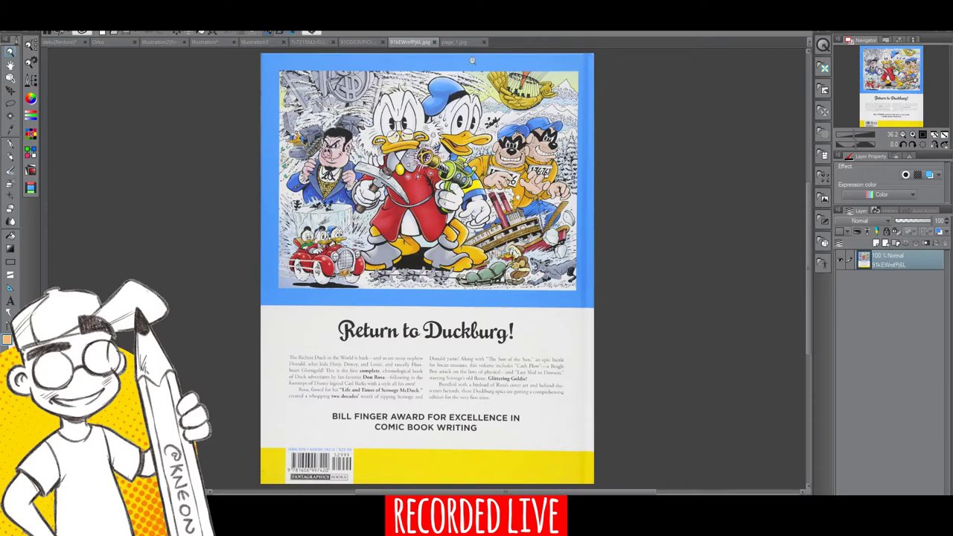
Examine the page_1.jpg Uncle Scrooge illustration and read the colour credit in the caption beneath it.
click(455, 43)
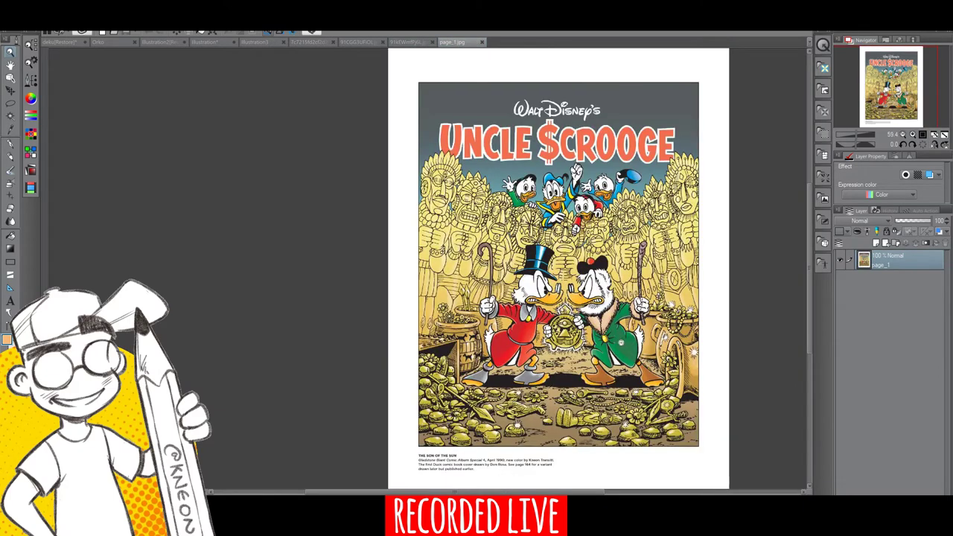
scroll(607, 361, down, 1)
scroll(546, 435, up, 5)
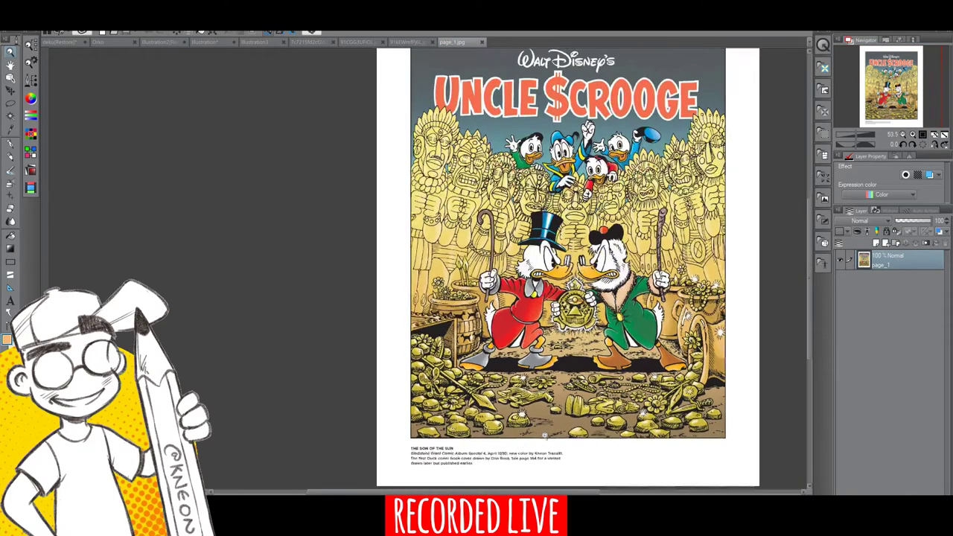
scroll(547, 335, down, 3)
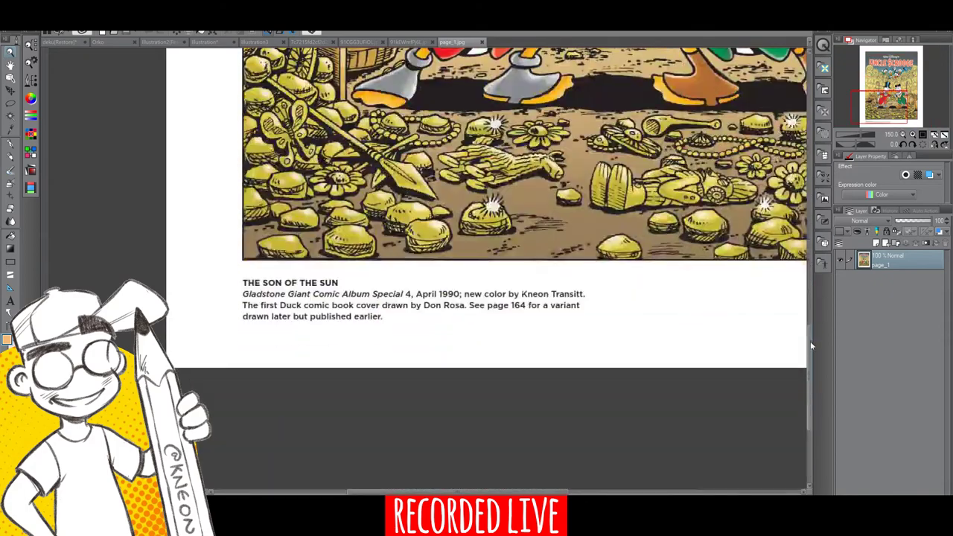
scroll(615, 308, up, 2)
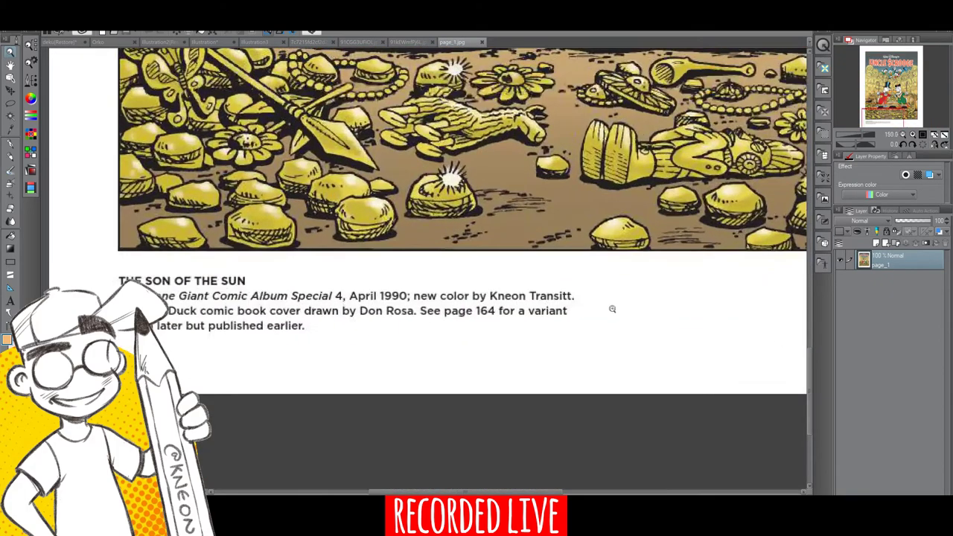
scroll(612, 309, down, 6)
drag(808, 314, 803, 250)
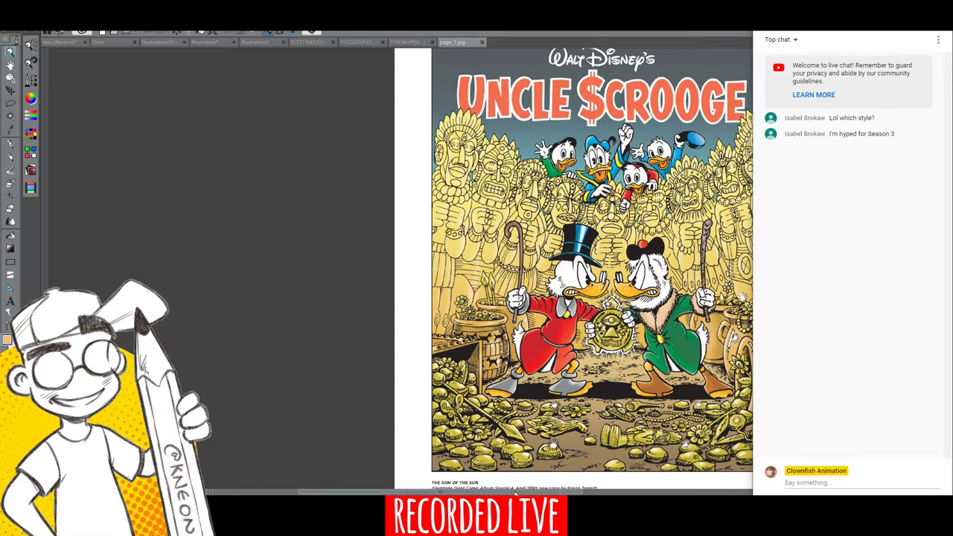
drag(514, 492, 527, 492)
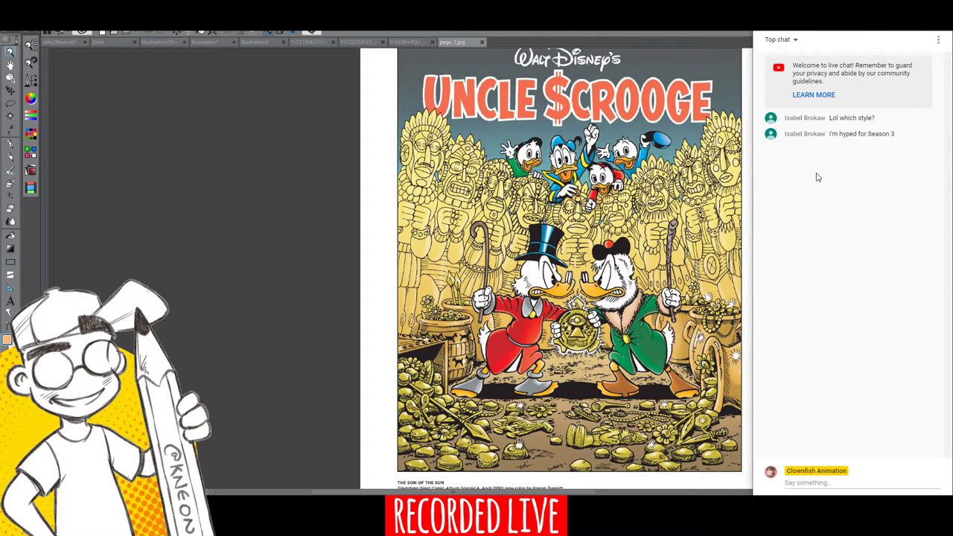
Look through the earlier character drawings: the hooded wizard, the muscular blue figure and the grumpy bear.
click(224, 43)
click(270, 43)
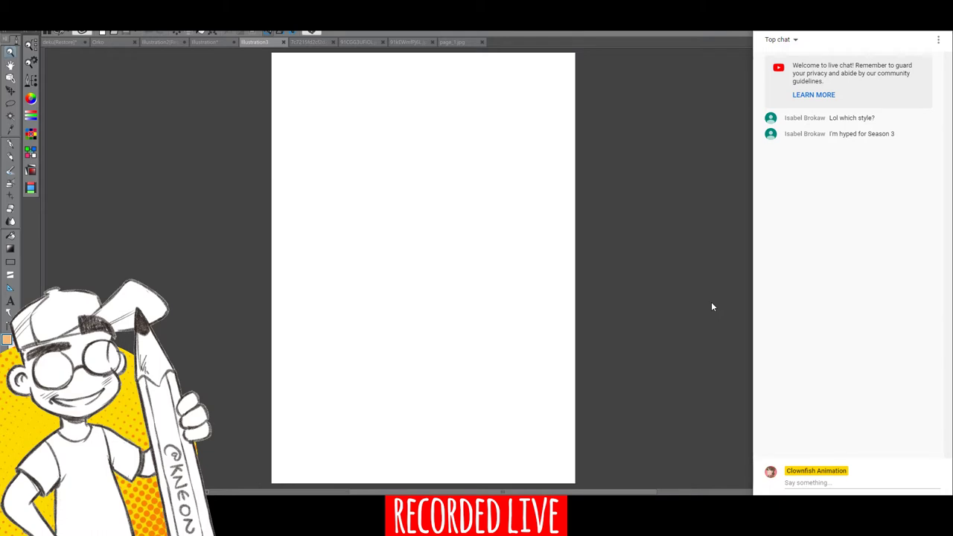
click(75, 41)
click(116, 42)
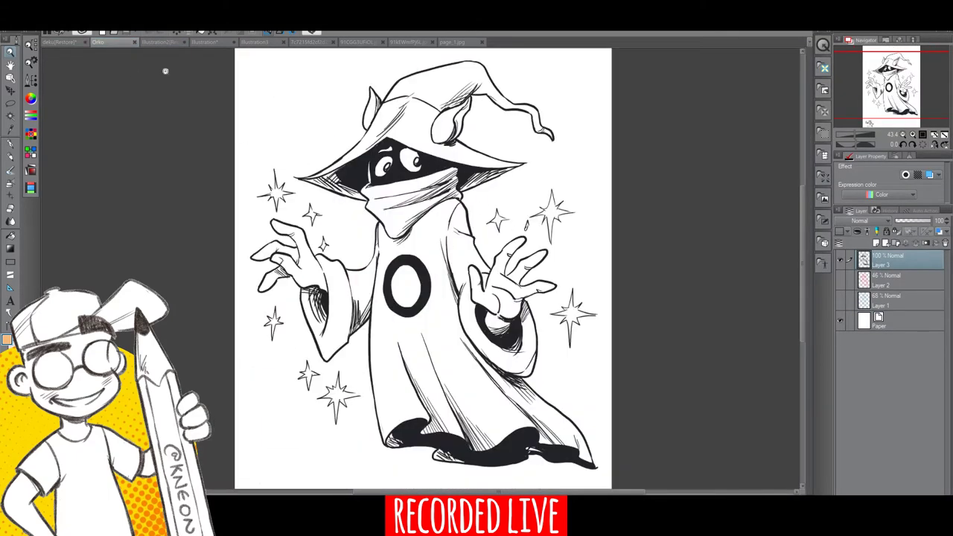
click(159, 41)
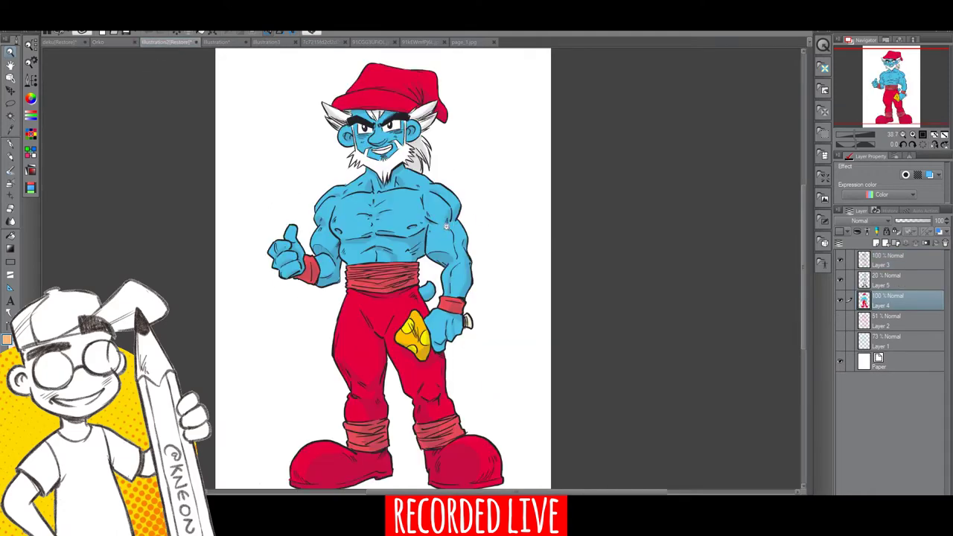
click(223, 41)
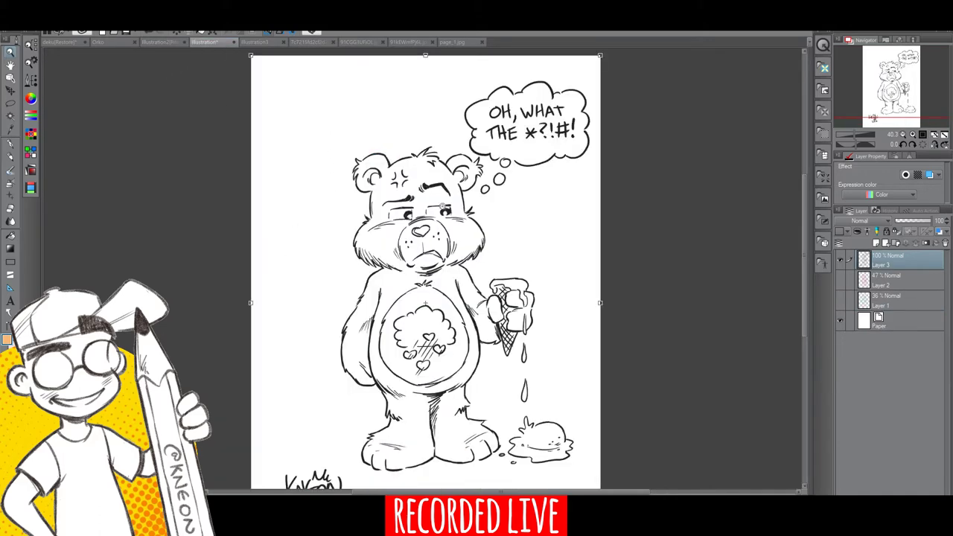
Bring up the blank Illustration3 canvas with the full page in view, and ready the Pencil tool with a bright blue Copic Marker colour.
click(267, 43)
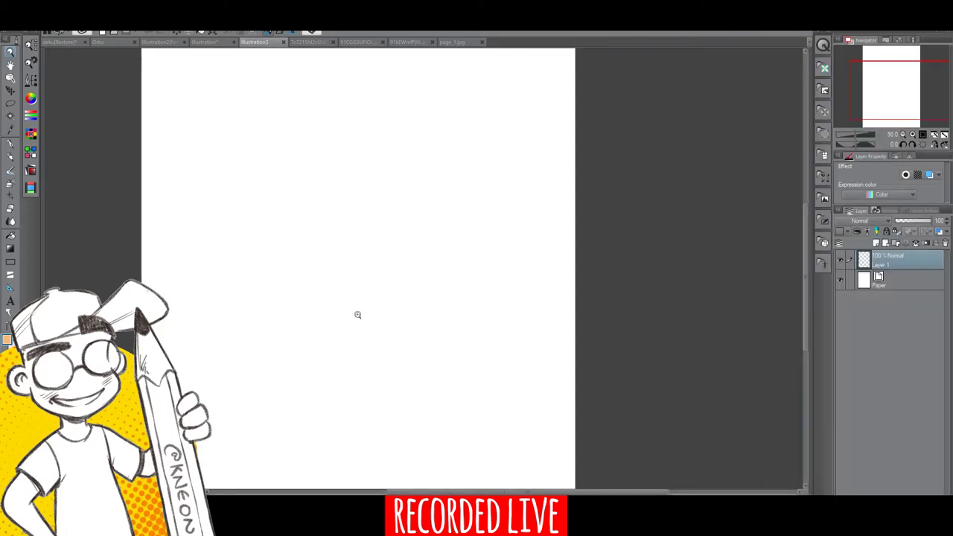
drag(358, 315, 351, 287)
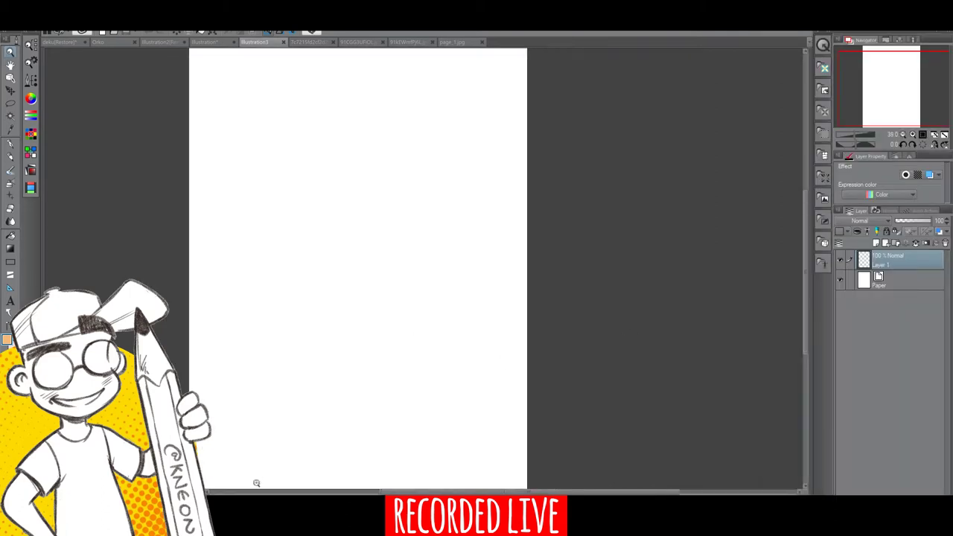
drag(455, 493, 428, 494)
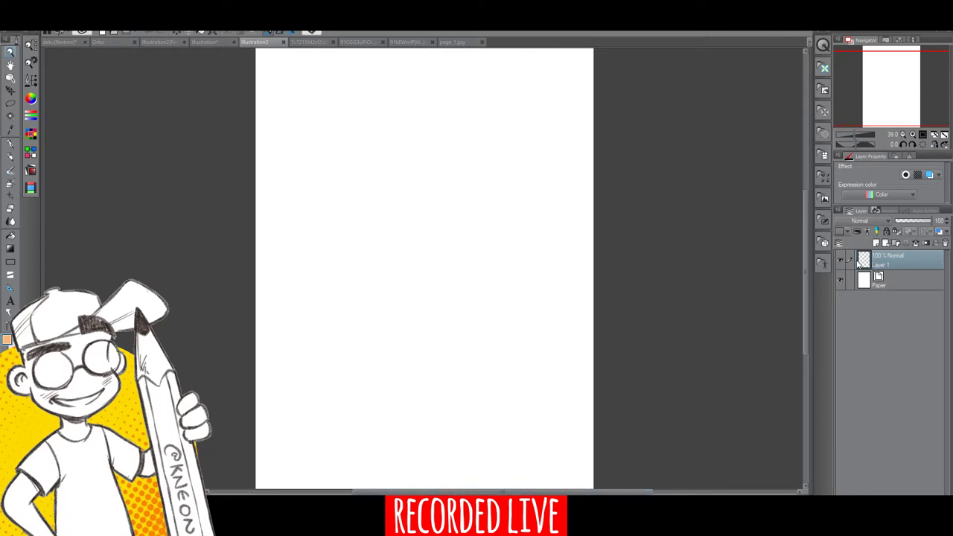
scroll(378, 272, up, 1)
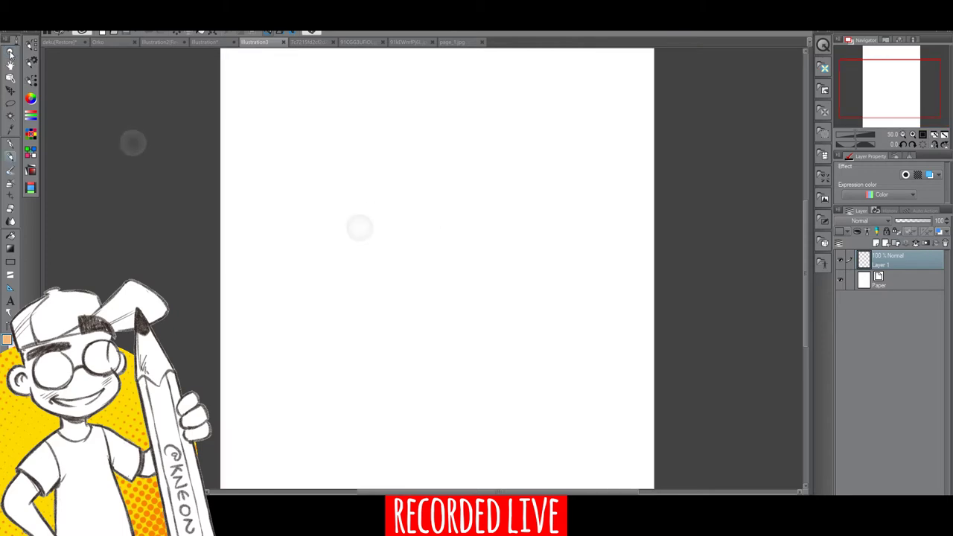
key(ctrl+space)
drag(488, 260, 478, 243)
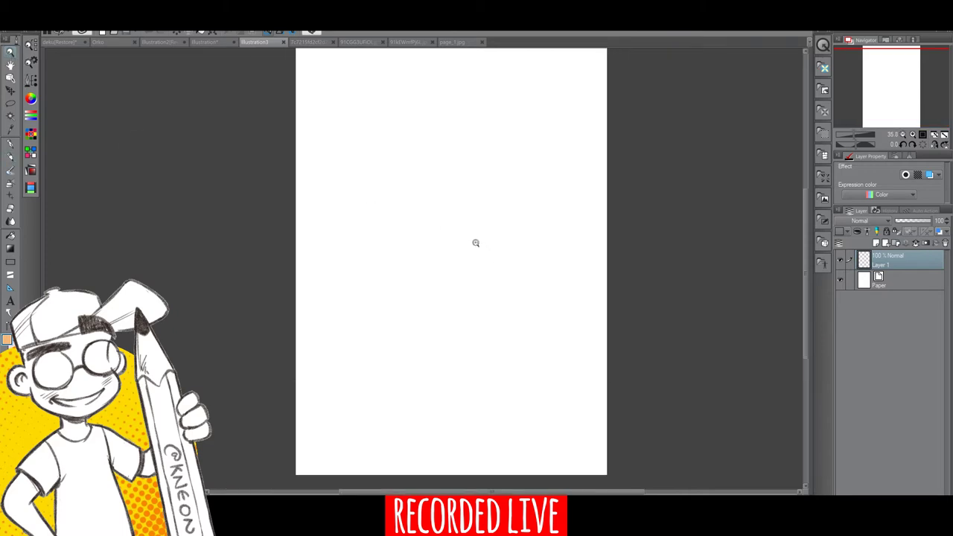
mouse_move(807, 199)
mouse_down()
mouse_move(808, 179)
mouse_move(806, 198)
mouse_up()
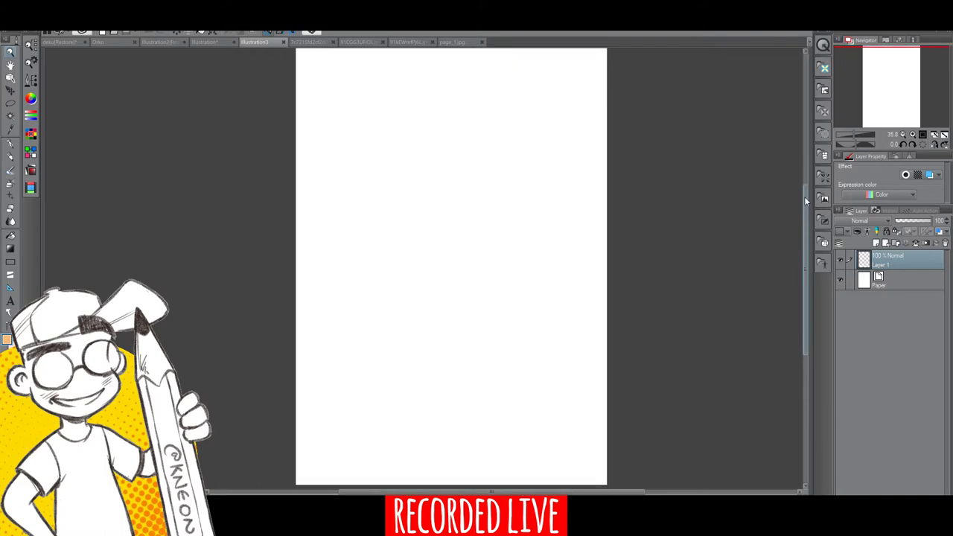
click(13, 159)
click(35, 135)
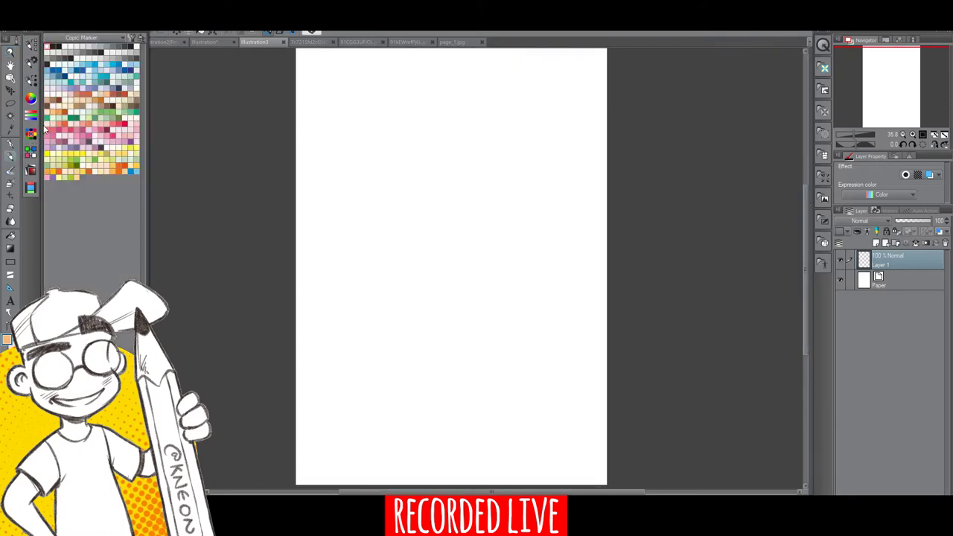
click(96, 62)
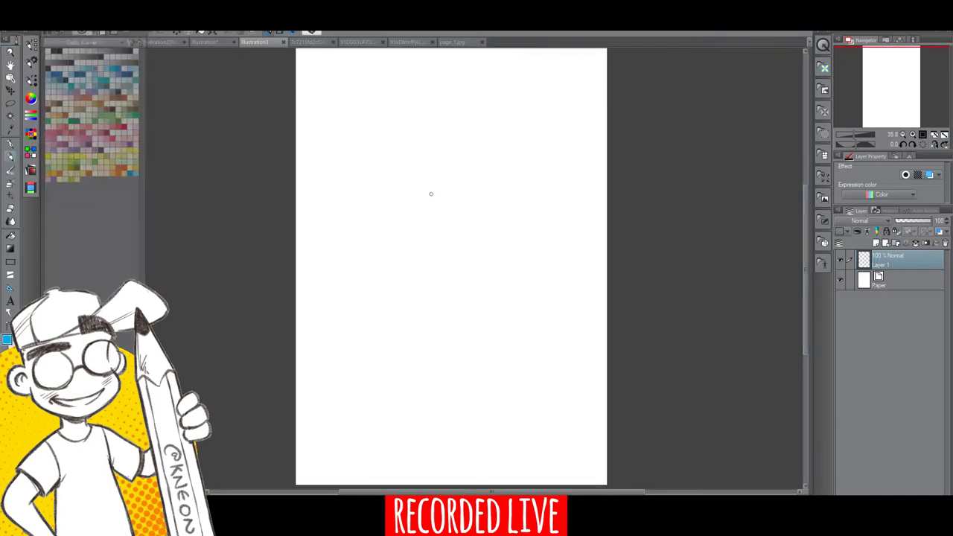
Rough in a round head in the upper middle of the page and a pear-shaped body beneath it in blue.
mouse_move(422, 194)
mouse_down()
mouse_move(447, 167)
mouse_move(473, 181)
mouse_move(425, 199)
mouse_move(442, 219)
mouse_move(411, 206)
mouse_move(450, 245)
mouse_move(431, 260)
mouse_move(419, 303)
mouse_up()
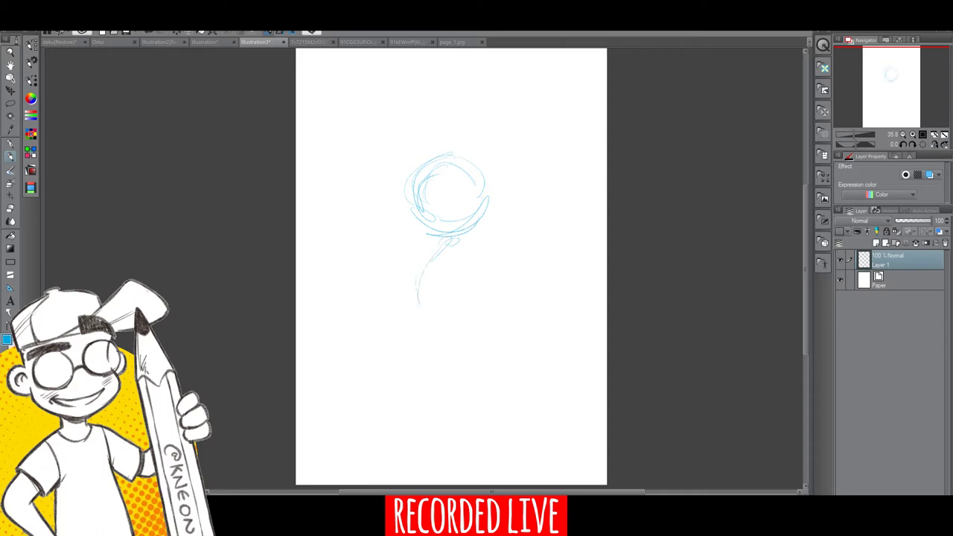
mouse_move(441, 249)
mouse_down()
mouse_move(422, 317)
mouse_move(441, 341)
mouse_up()
mouse_move(465, 238)
mouse_down()
mouse_move(469, 276)
mouse_move(498, 291)
mouse_up()
mouse_move(429, 327)
mouse_down()
mouse_move(447, 347)
mouse_move(488, 344)
mouse_up()
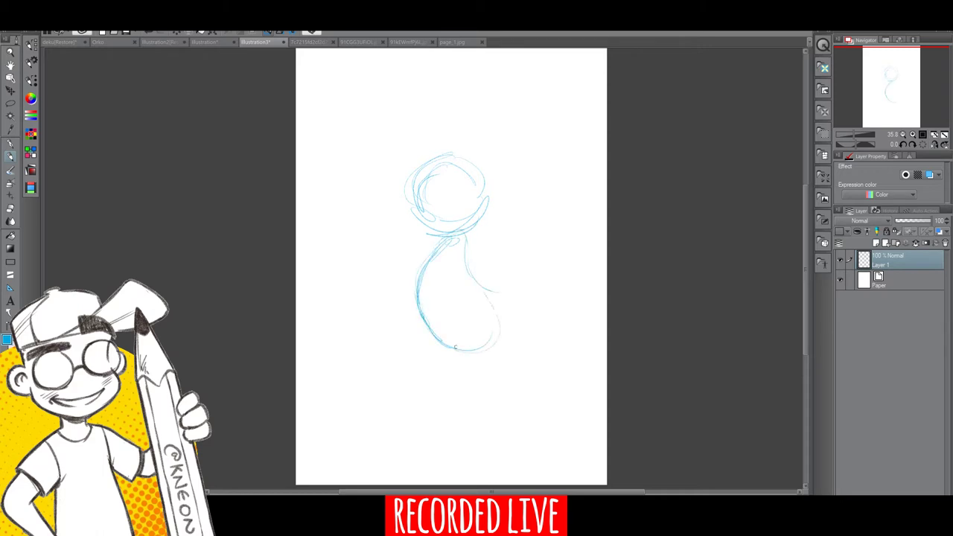
drag(476, 284, 460, 350)
drag(482, 306, 478, 347)
drag(468, 229, 451, 250)
drag(425, 190, 450, 228)
drag(487, 177, 471, 225)
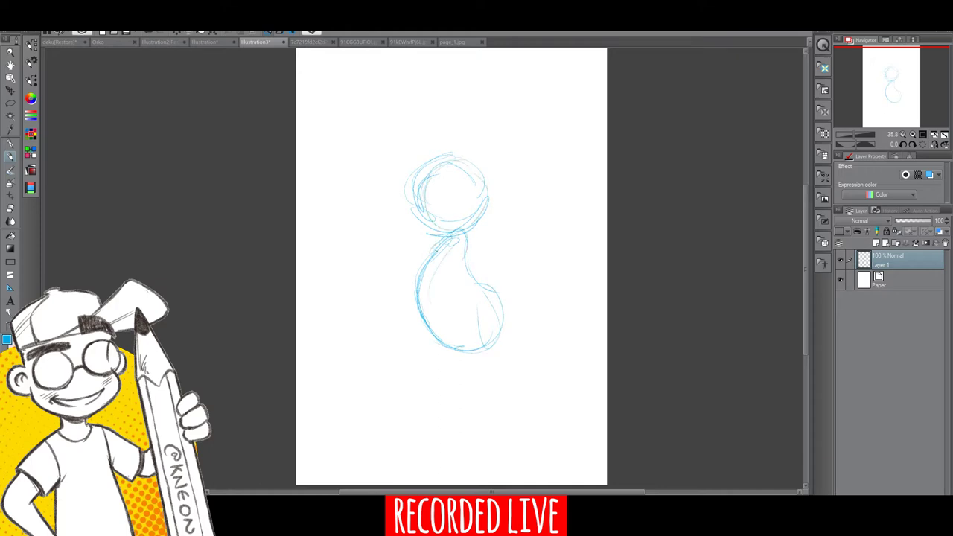
Sketch the raised arm with a wide sleeve cuff and a hand gripping a hooked cane on the body's left side.
drag(432, 255, 406, 277)
mouse_move(429, 260)
mouse_down()
mouse_move(389, 255)
mouse_move(384, 288)
mouse_up()
mouse_move(382, 247)
mouse_down()
mouse_move(364, 283)
mouse_move(387, 293)
mouse_up()
mouse_move(387, 245)
mouse_down()
mouse_move(402, 287)
mouse_move(411, 262)
mouse_move(447, 242)
mouse_move(485, 264)
mouse_up()
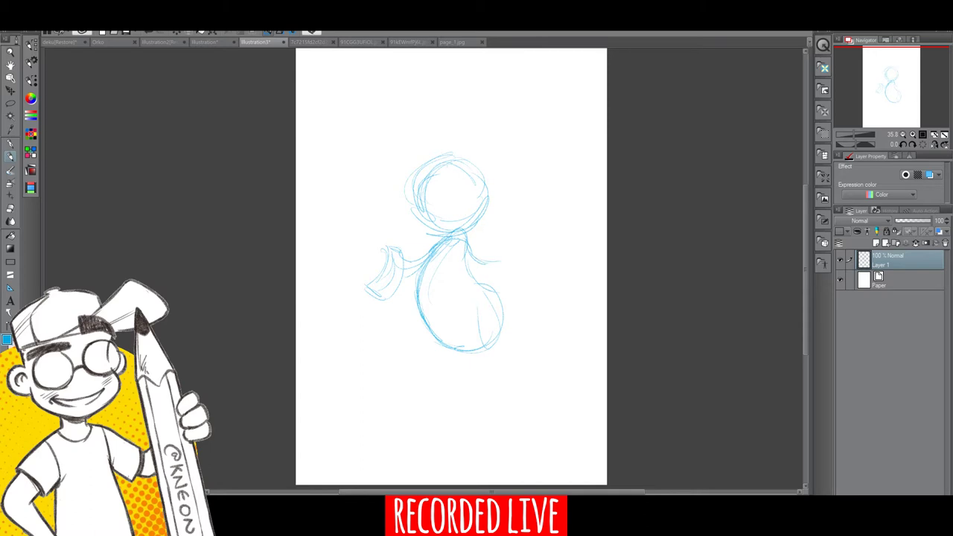
drag(381, 286, 414, 298)
drag(393, 294, 435, 265)
mouse_move(371, 267)
mouse_down()
mouse_move(362, 235)
mouse_move(375, 236)
mouse_move(364, 192)
mouse_move(389, 201)
mouse_move(353, 327)
mouse_up()
drag(364, 289, 350, 343)
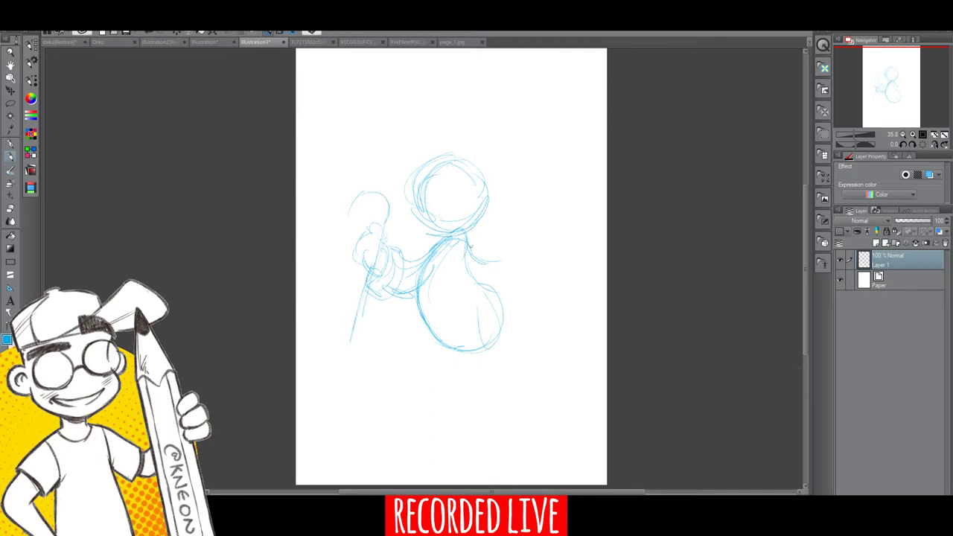
Sketch the other arm bent with its hand on the hip, add the coat's waistline and lower edge, and firm up the head outline.
mouse_move(470, 250)
mouse_down()
mouse_move(515, 271)
mouse_move(492, 283)
mouse_move(486, 319)
mouse_up()
mouse_move(421, 320)
mouse_down()
mouse_move(484, 276)
mouse_move(417, 344)
mouse_move(421, 362)
mouse_move(473, 358)
mouse_move(495, 300)
mouse_up()
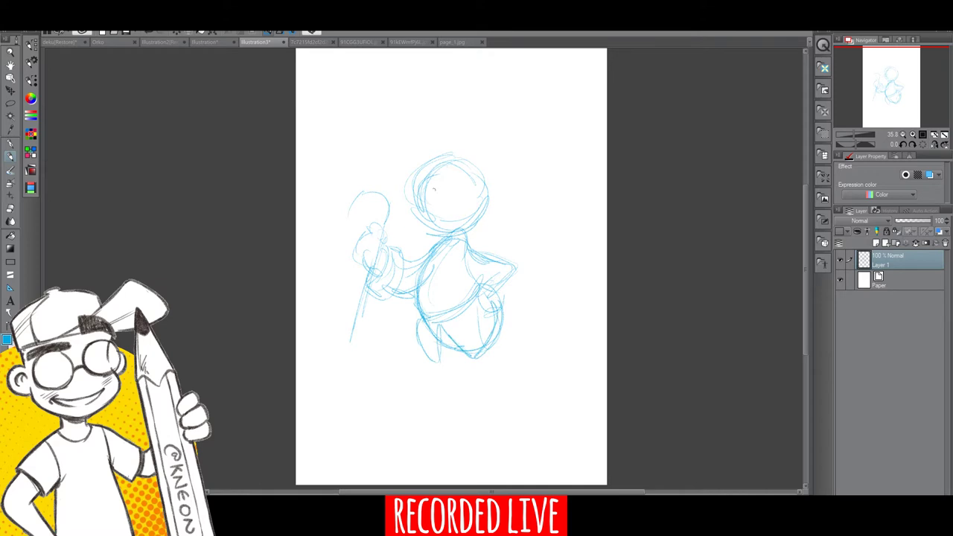
drag(423, 175, 479, 176)
Sketch both bent legs below the body, each ending in a wide, flat webbed foot.
drag(438, 342, 408, 373)
mouse_move(421, 352)
mouse_down()
mouse_move(435, 390)
mouse_move(423, 370)
mouse_move(435, 383)
mouse_move(423, 380)
mouse_move(448, 411)
mouse_move(435, 386)
mouse_move(396, 411)
mouse_move(439, 408)
mouse_up()
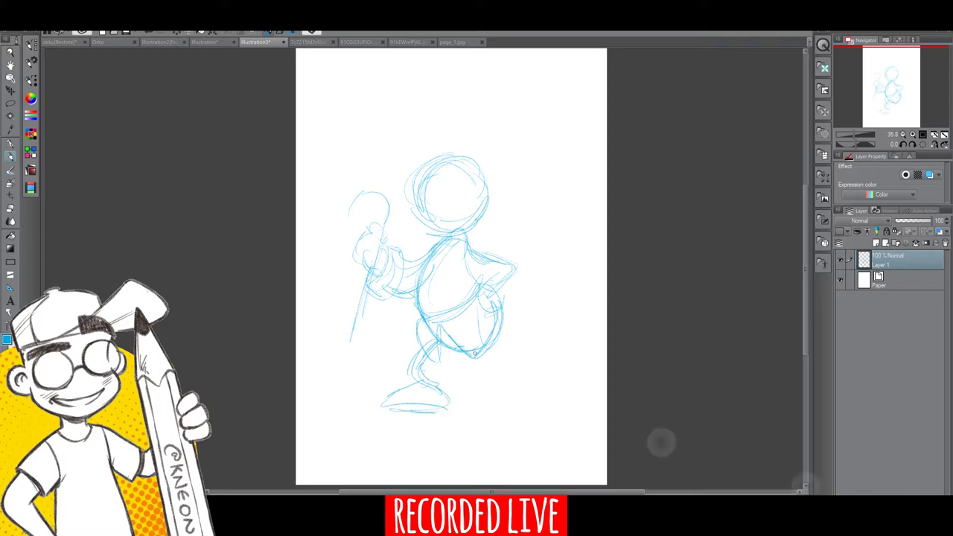
drag(465, 347, 429, 374)
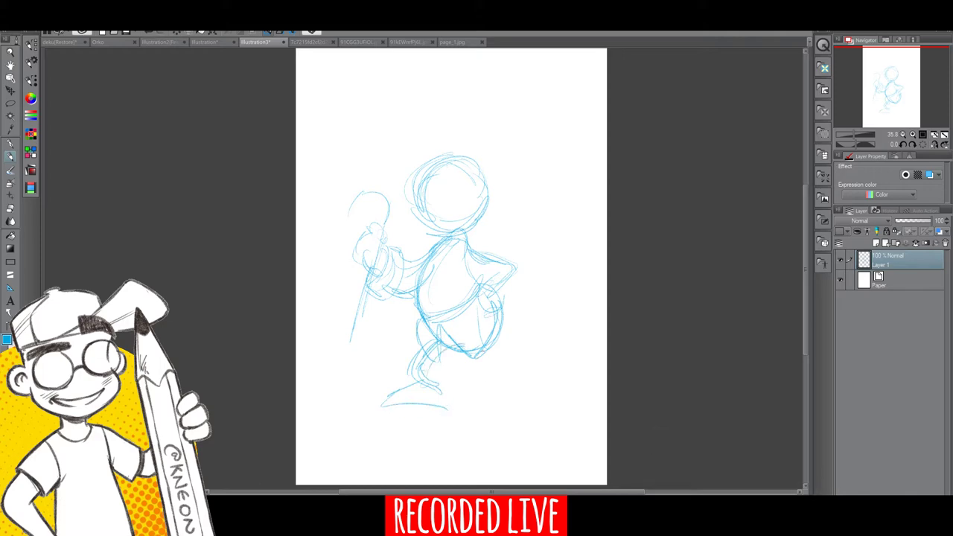
mouse_move(484, 359)
mouse_down()
mouse_move(478, 381)
mouse_move(490, 384)
mouse_move(486, 377)
mouse_up()
mouse_move(488, 365)
mouse_down()
mouse_move(517, 393)
mouse_move(485, 397)
mouse_move(496, 408)
mouse_move(477, 418)
mouse_up()
drag(477, 419, 529, 418)
Refine the bent elbow and sketch the curved tail feathers behind the hip.
drag(516, 262, 492, 298)
drag(511, 294, 486, 344)
drag(505, 310, 488, 349)
drag(516, 295, 499, 341)
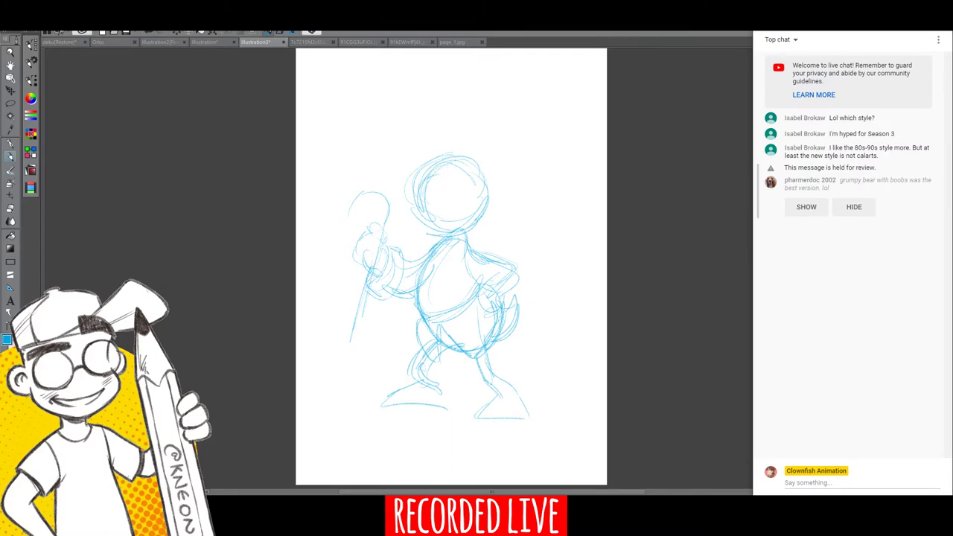
Show the live chat message held for review, and sketch the coat collar at the neck with a touch-up on the cuff.
click(807, 207)
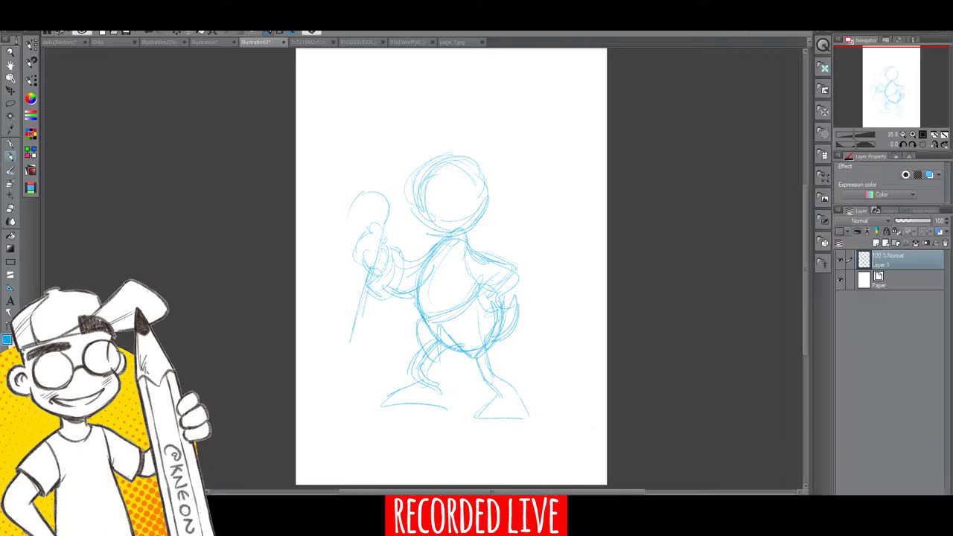
mouse_move(432, 260)
mouse_down()
mouse_move(449, 241)
mouse_move(465, 241)
mouse_move(447, 246)
mouse_up()
mouse_move(390, 258)
mouse_down()
mouse_move(375, 284)
mouse_move(386, 296)
mouse_move(397, 257)
mouse_up()
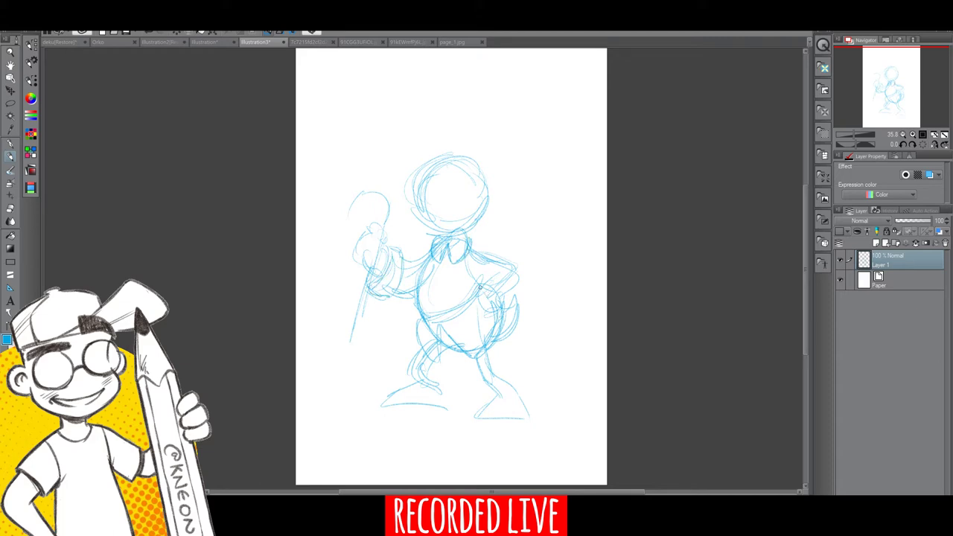
Erase the bent arm and its hand on the hip, leaving the shoulder line, and switch back to the sketching pencil.
click(10, 51)
click(570, 273)
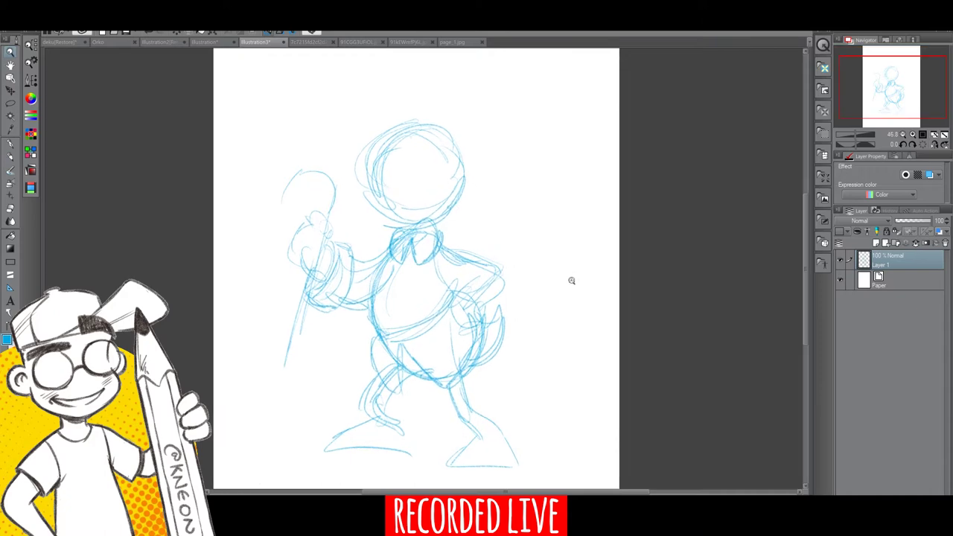
click(11, 210)
mouse_move(476, 294)
mouse_down()
mouse_move(453, 313)
mouse_move(487, 284)
mouse_move(492, 298)
mouse_move(500, 279)
mouse_move(451, 246)
mouse_up()
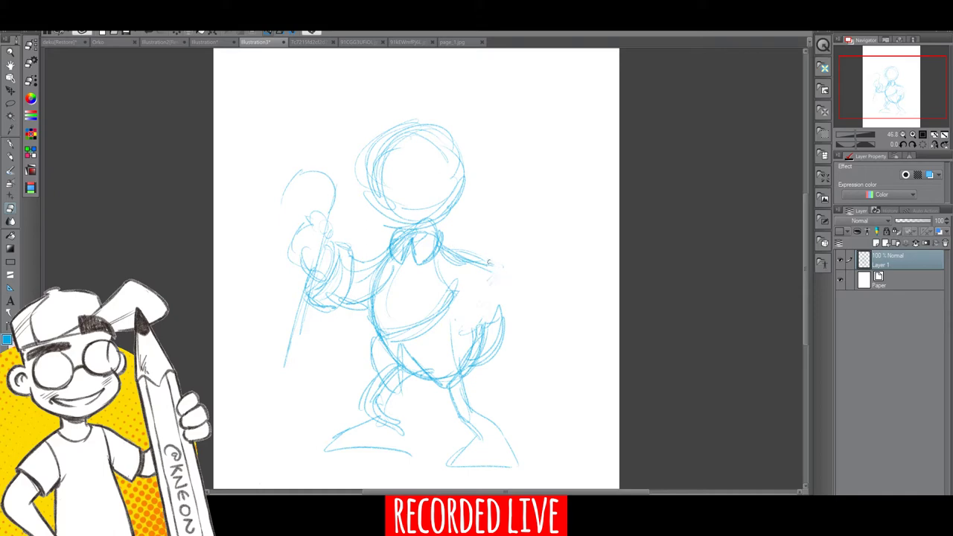
click(11, 145)
click(12, 157)
mouse_move(441, 252)
mouse_down()
mouse_move(454, 284)
mouse_move(467, 290)
mouse_up()
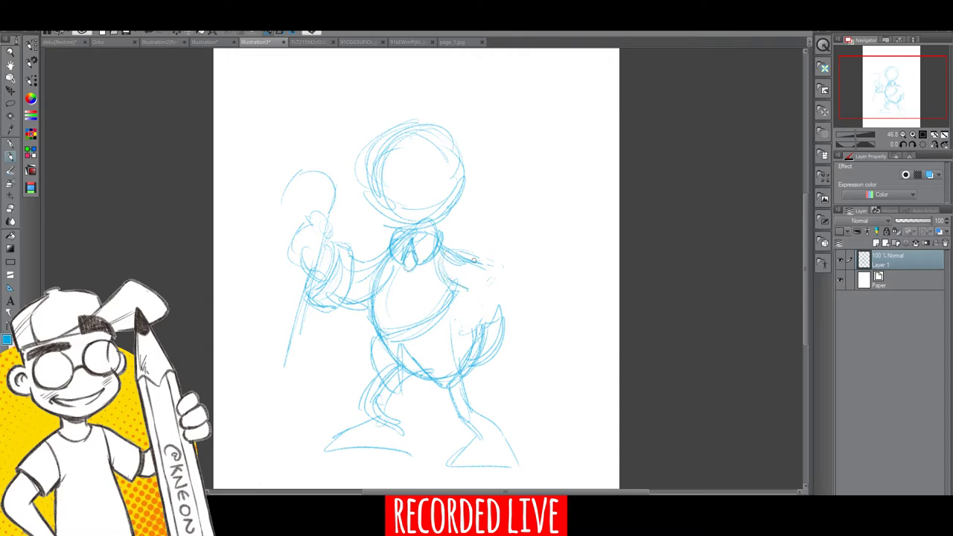
mouse_move(463, 290)
mouse_down()
mouse_move(456, 312)
mouse_move(491, 320)
mouse_move(473, 309)
mouse_move(479, 316)
mouse_move(457, 321)
mouse_move(487, 334)
mouse_move(491, 316)
mouse_up()
drag(484, 266, 502, 312)
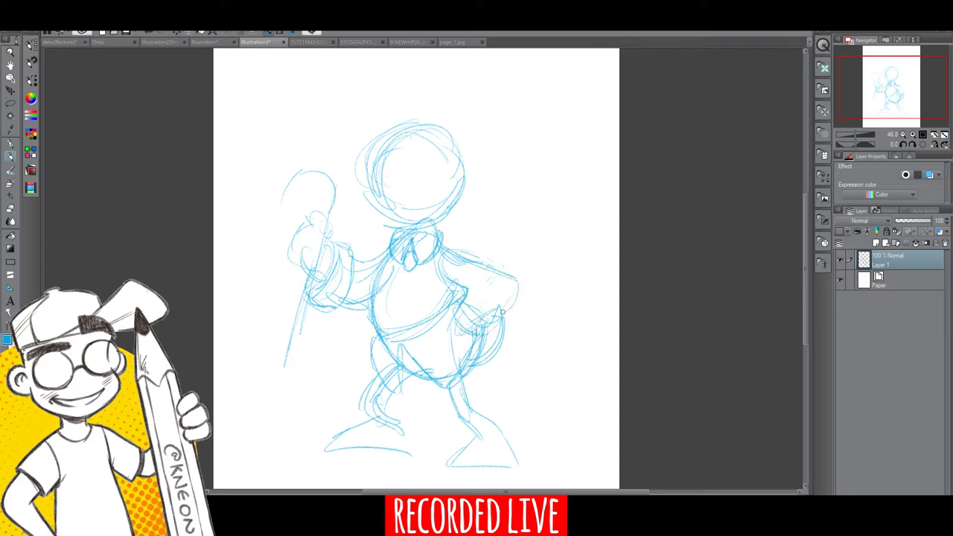
mouse_move(500, 277)
mouse_down()
mouse_move(488, 317)
mouse_move(456, 305)
mouse_move(456, 317)
mouse_up()
click(147, 32)
click(145, 31)
click(145, 31)
click(146, 31)
click(145, 32)
click(146, 31)
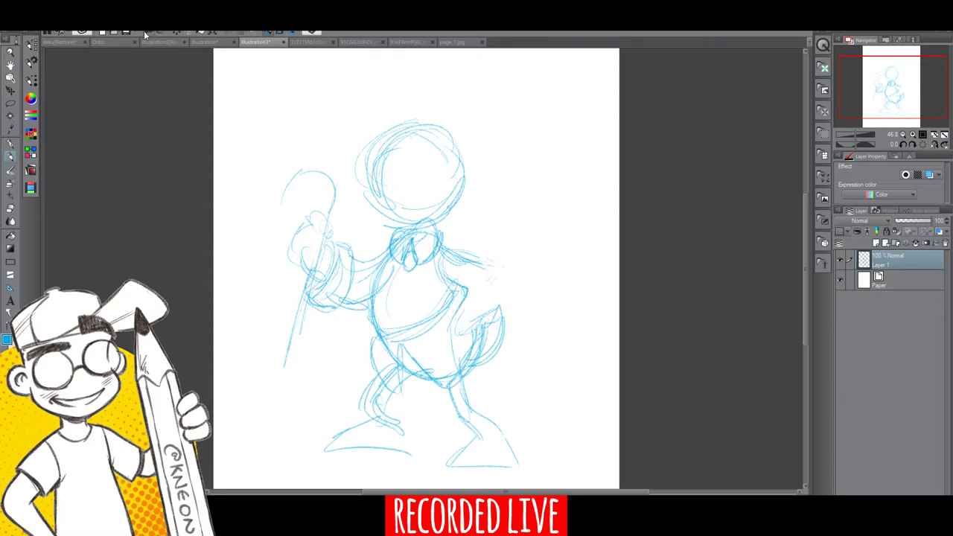
click(146, 32)
click(146, 31)
click(146, 31)
click(146, 32)
click(146, 32)
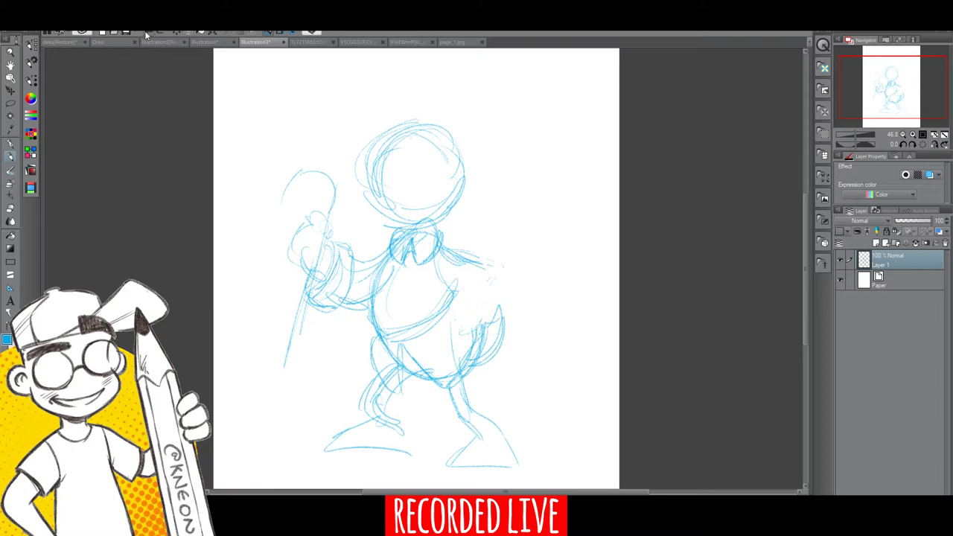
Firm up the coat's front and waistline, and build up the curved tail feathers behind the hip.
mouse_move(403, 267)
mouse_down()
mouse_move(423, 265)
mouse_move(452, 291)
mouse_move(451, 304)
mouse_up()
mouse_move(372, 318)
mouse_down()
mouse_move(403, 340)
mouse_move(402, 372)
mouse_move(451, 346)
mouse_move(450, 387)
mouse_move(462, 376)
mouse_move(487, 307)
mouse_up()
drag(491, 320, 460, 381)
drag(489, 345, 496, 308)
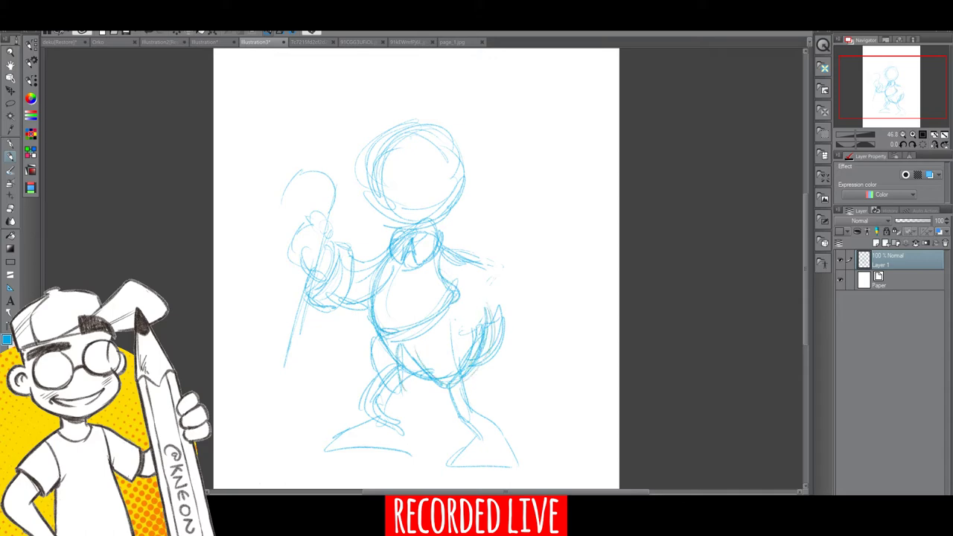
Sketch a cuff around each ankle and firm up the outline of the foot on the cane side.
drag(453, 394, 464, 421)
drag(394, 401, 358, 426)
drag(456, 416, 499, 414)
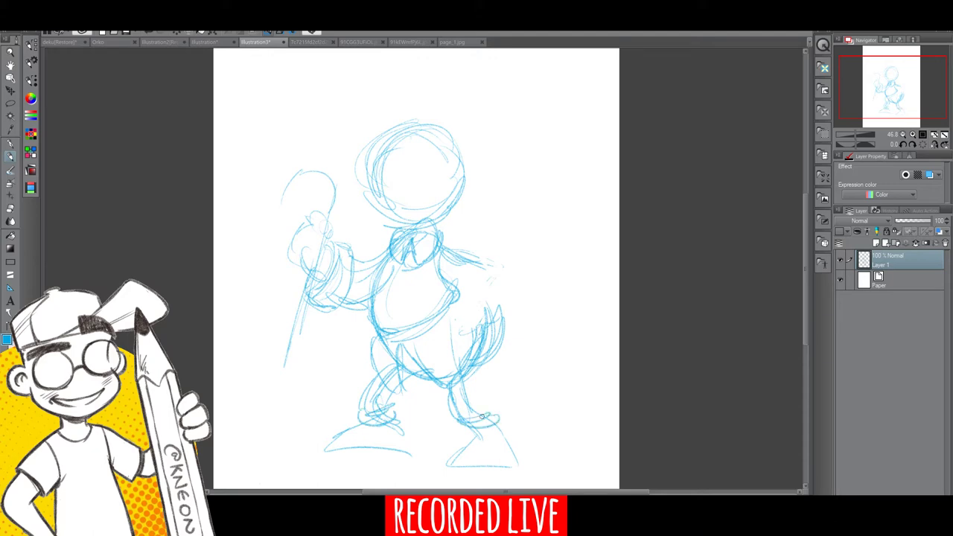
mouse_move(356, 429)
mouse_down()
mouse_move(335, 442)
mouse_move(398, 446)
mouse_move(391, 452)
mouse_move(399, 421)
mouse_up()
Sketch a new arm reaching outward from the shoulder opposite the cane, ending in a wide sleeve cuff.
drag(444, 262, 511, 250)
mouse_move(444, 277)
mouse_down()
mouse_move(508, 264)
mouse_move(530, 242)
mouse_up()
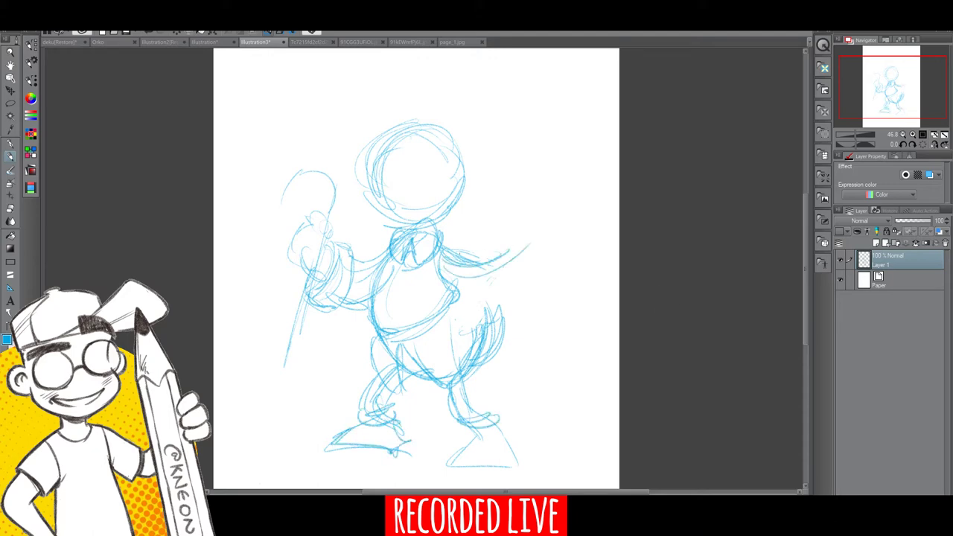
drag(445, 255, 502, 236)
mouse_move(499, 235)
mouse_down()
mouse_move(509, 227)
mouse_move(525, 259)
mouse_up()
mouse_move(524, 239)
mouse_down()
mouse_move(524, 277)
mouse_move(496, 278)
mouse_up()
drag(493, 237, 514, 277)
drag(497, 265, 511, 283)
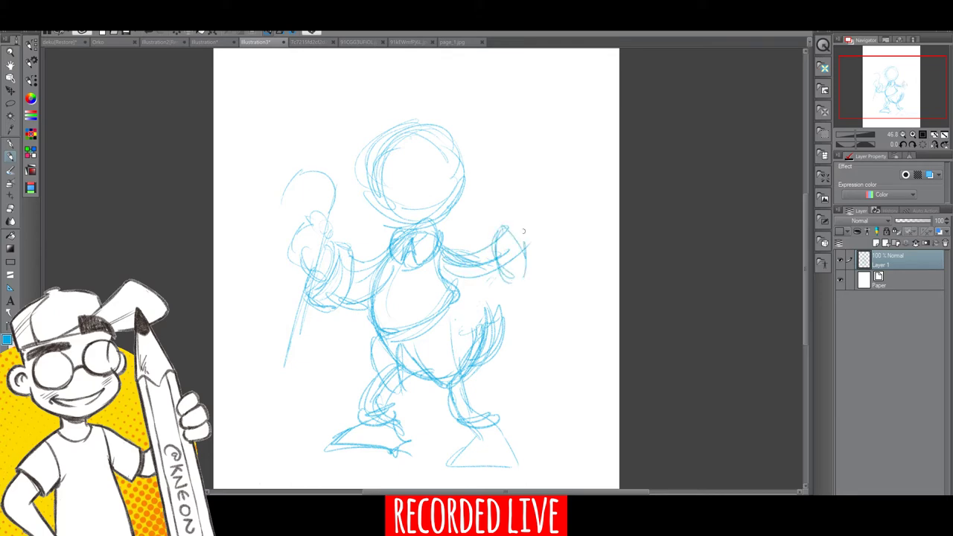
Sketch a hand gripping the gathered top of a sack, with the sack's rounded body hanging below it.
mouse_move(514, 234)
mouse_down()
mouse_move(527, 206)
mouse_move(538, 241)
mouse_move(529, 228)
mouse_move(554, 227)
mouse_move(537, 243)
mouse_move(499, 203)
mouse_move(550, 182)
mouse_up()
mouse_move(548, 182)
mouse_down()
mouse_move(541, 217)
mouse_move(513, 203)
mouse_up()
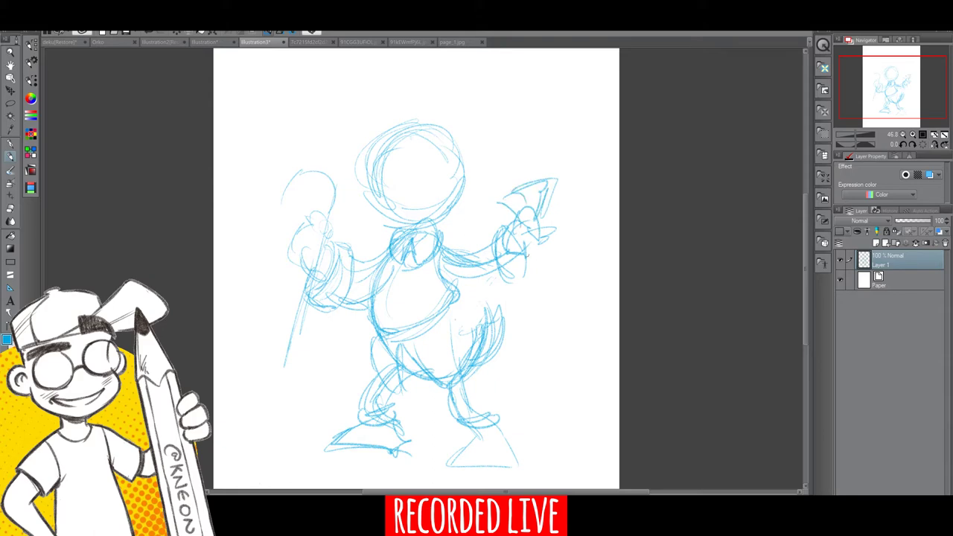
drag(524, 254, 509, 321)
drag(517, 287, 515, 348)
mouse_move(521, 271)
mouse_down()
mouse_move(511, 341)
mouse_move(557, 332)
mouse_move(574, 341)
mouse_up()
mouse_move(545, 243)
mouse_down()
mouse_move(583, 294)
mouse_move(564, 347)
mouse_up()
drag(589, 302, 587, 315)
Firm up the cane's hook and the hand gripping it, and shade the sack's lower edge.
mouse_move(290, 191)
mouse_down()
mouse_move(317, 269)
mouse_move(320, 248)
mouse_move(328, 254)
mouse_up()
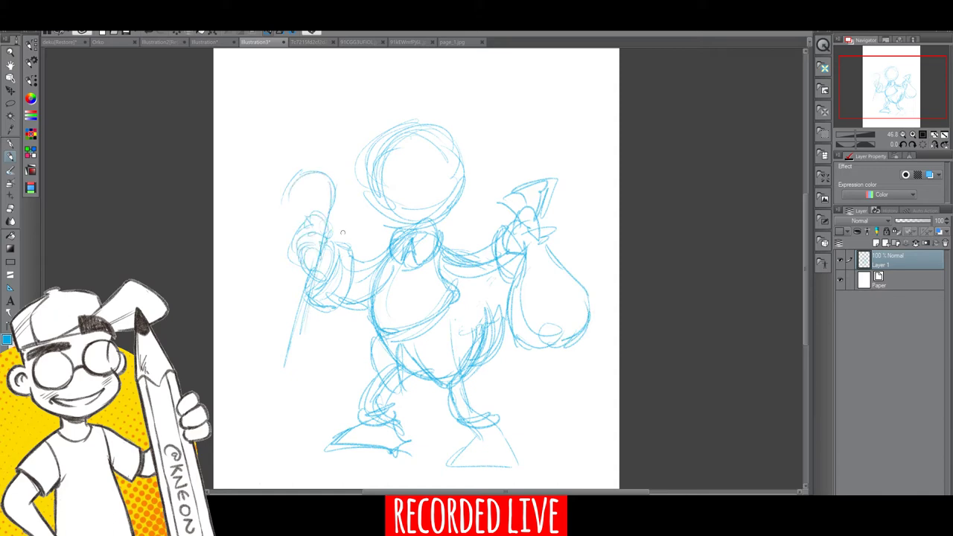
drag(340, 221, 323, 285)
drag(579, 335, 559, 341)
Draw curved facial guidelines across the head, and sketch the wide smiling bill with its cheek crease.
drag(408, 138, 404, 212)
drag(405, 165, 399, 212)
mouse_move(451, 187)
mouse_down()
mouse_move(365, 190)
mouse_move(455, 167)
mouse_up()
drag(550, 264, 534, 269)
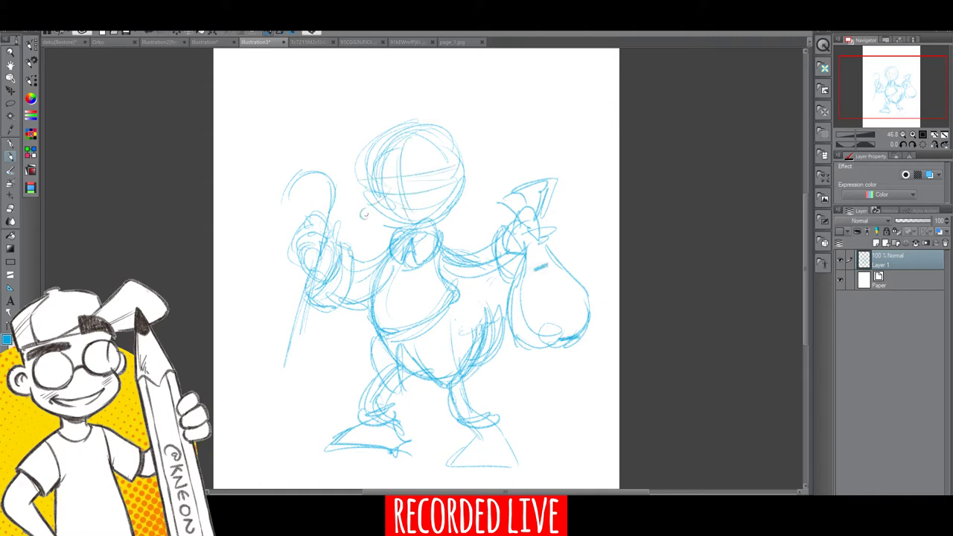
mouse_move(364, 213)
mouse_down()
mouse_move(366, 205)
mouse_move(386, 215)
mouse_move(417, 209)
mouse_move(445, 199)
mouse_move(450, 183)
mouse_move(452, 190)
mouse_up()
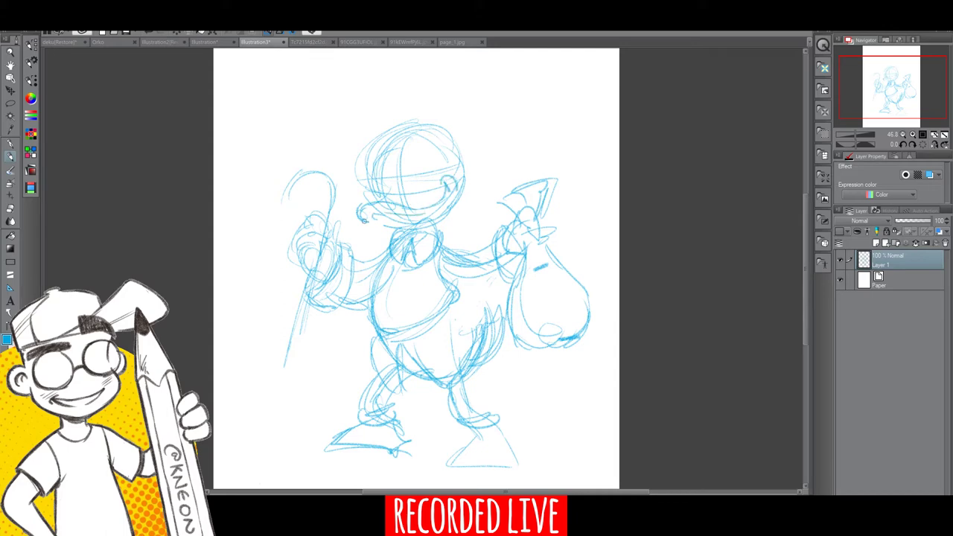
mouse_move(364, 221)
mouse_down()
mouse_move(381, 225)
mouse_move(383, 245)
mouse_move(430, 224)
mouse_move(451, 183)
mouse_up()
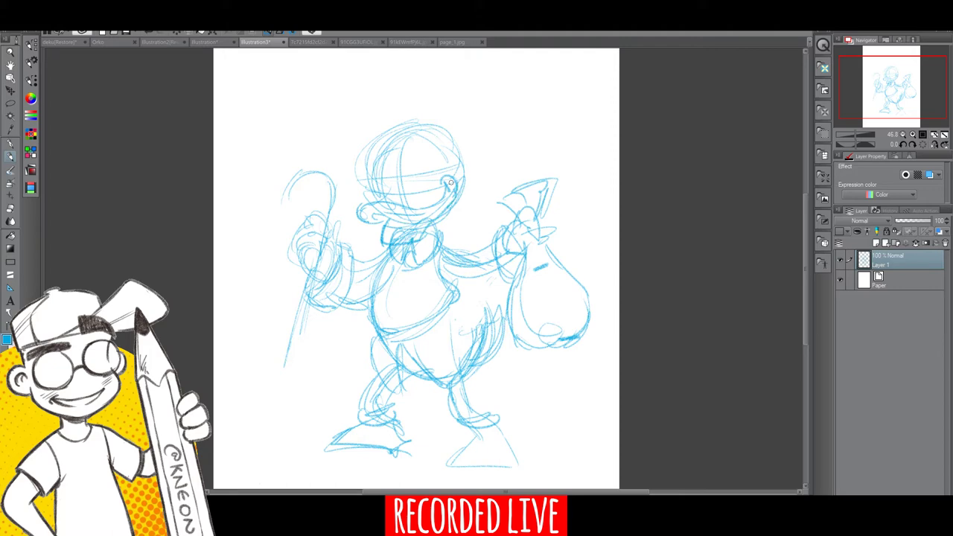
Reshape the foot on the cane side with a thicker sole and a broader toe.
mouse_move(329, 444)
mouse_down()
mouse_move(322, 452)
mouse_move(342, 463)
mouse_move(380, 462)
mouse_up()
drag(400, 426, 378, 467)
mouse_move(343, 439)
mouse_down()
mouse_move(318, 459)
mouse_move(381, 466)
mouse_move(406, 448)
mouse_up()
drag(807, 332, 809, 351)
mouse_move(470, 372)
mouse_down()
mouse_move(478, 410)
mouse_move(526, 409)
mouse_up()
drag(523, 393, 494, 362)
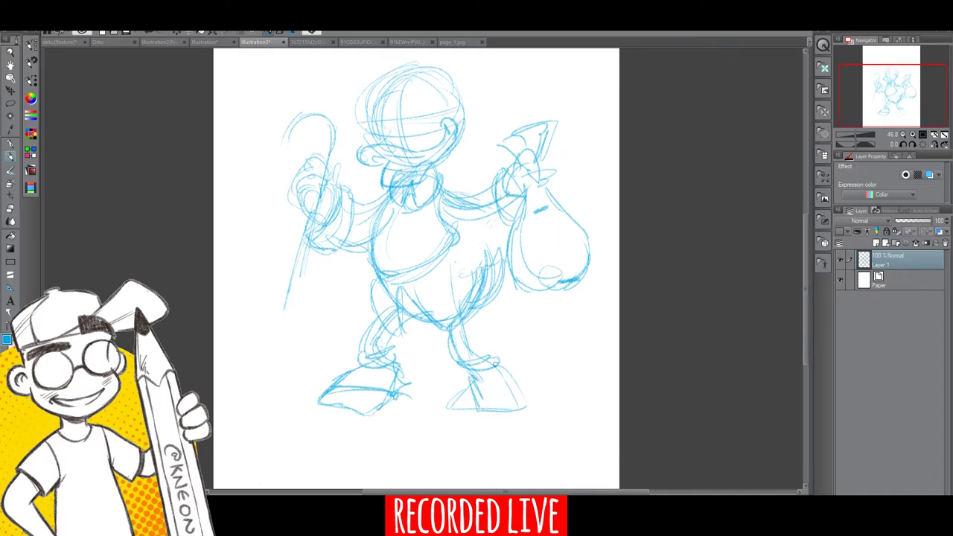
click(147, 34)
click(147, 34)
Redraw the foot on the sack side with a thick flat sole, and touch up the opposite leg.
mouse_move(469, 378)
mouse_down()
mouse_move(447, 409)
mouse_move(513, 397)
mouse_up()
mouse_move(509, 365)
mouse_down()
mouse_move(502, 383)
mouse_move(443, 410)
mouse_move(507, 422)
mouse_move(499, 368)
mouse_up()
drag(387, 344, 417, 305)
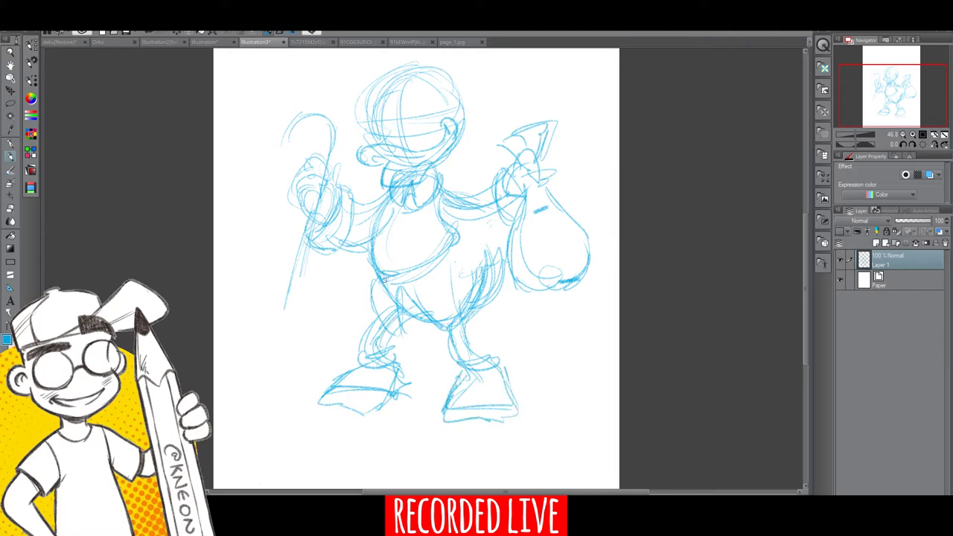
Firm up the upper leg on the cane side and the coat's waistline, lower edge and hip.
drag(372, 279, 385, 324)
drag(384, 325, 398, 341)
drag(396, 305, 395, 341)
mouse_move(406, 289)
mouse_down()
mouse_move(418, 317)
mouse_move(450, 331)
mouse_up()
drag(467, 256, 481, 301)
drag(440, 268, 367, 280)
drag(371, 223, 371, 264)
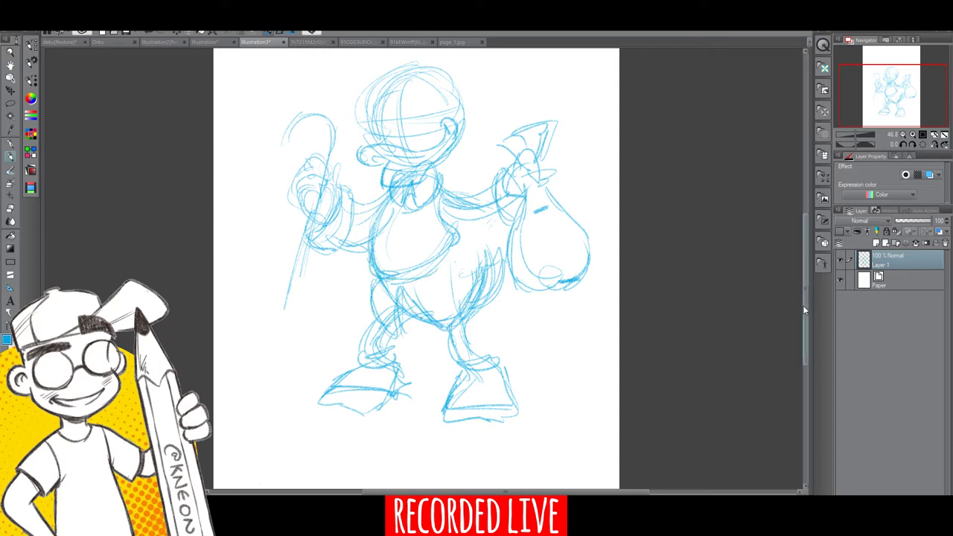
Refine the bill's upper edge and sketch two tall oval eyes with pupils above it.
scroll(798, 257, up, 4)
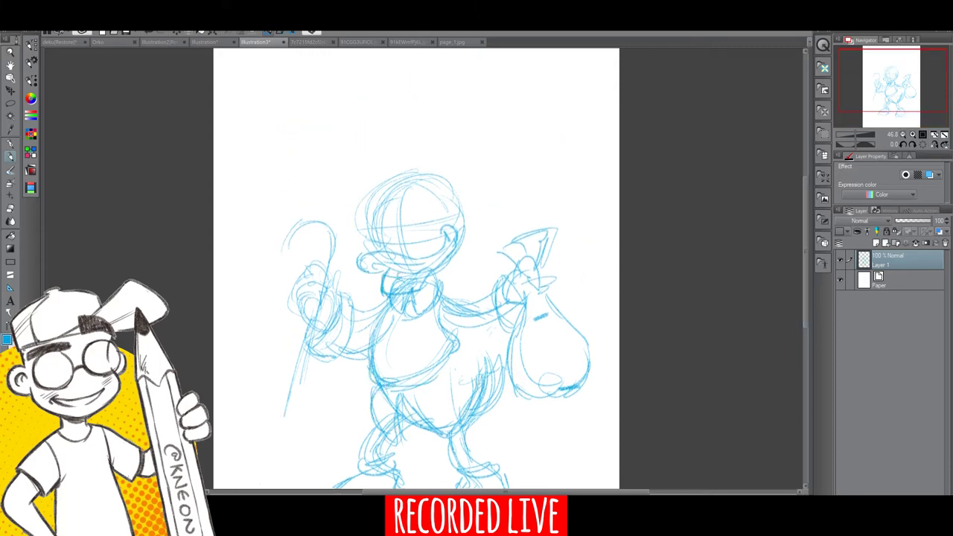
drag(369, 250, 411, 248)
drag(299, 282, 307, 320)
mouse_move(377, 210)
mouse_down()
mouse_move(378, 249)
mouse_move(393, 207)
mouse_move(372, 250)
mouse_up()
mouse_move(383, 223)
mouse_down()
mouse_move(395, 204)
mouse_move(393, 226)
mouse_up()
mouse_move(407, 210)
mouse_down()
mouse_move(407, 245)
mouse_move(410, 223)
mouse_up()
mouse_move(417, 198)
mouse_down()
mouse_move(432, 224)
mouse_move(405, 241)
mouse_up()
drag(408, 246, 429, 258)
mouse_move(429, 200)
mouse_down()
mouse_move(433, 234)
mouse_move(386, 238)
mouse_move(393, 223)
mouse_move(395, 239)
mouse_move(429, 238)
mouse_up()
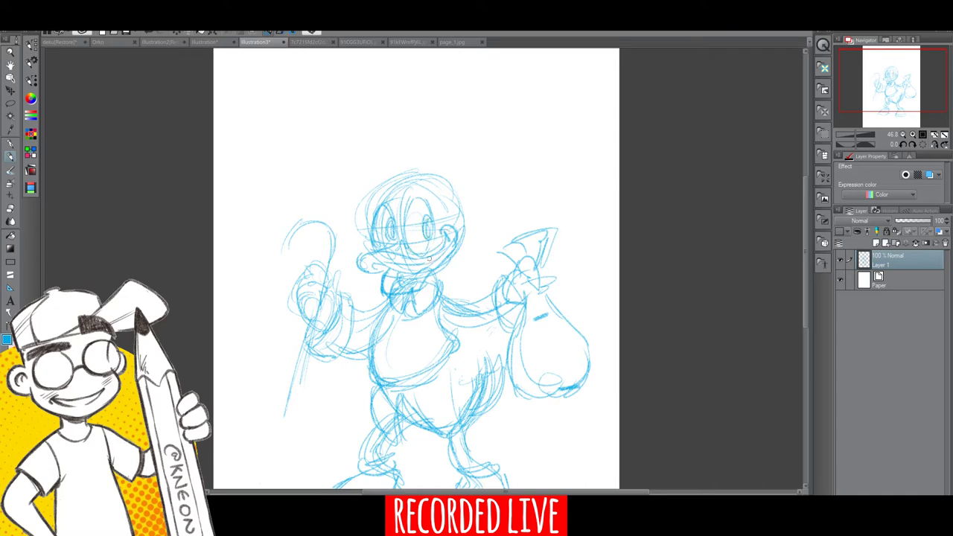
Sketch feathery whiskers on both sides of the face and add eyebrows above the eyes.
mouse_move(384, 265)
mouse_down()
mouse_move(424, 261)
mouse_move(376, 271)
mouse_up()
drag(452, 205, 466, 221)
drag(461, 216, 470, 237)
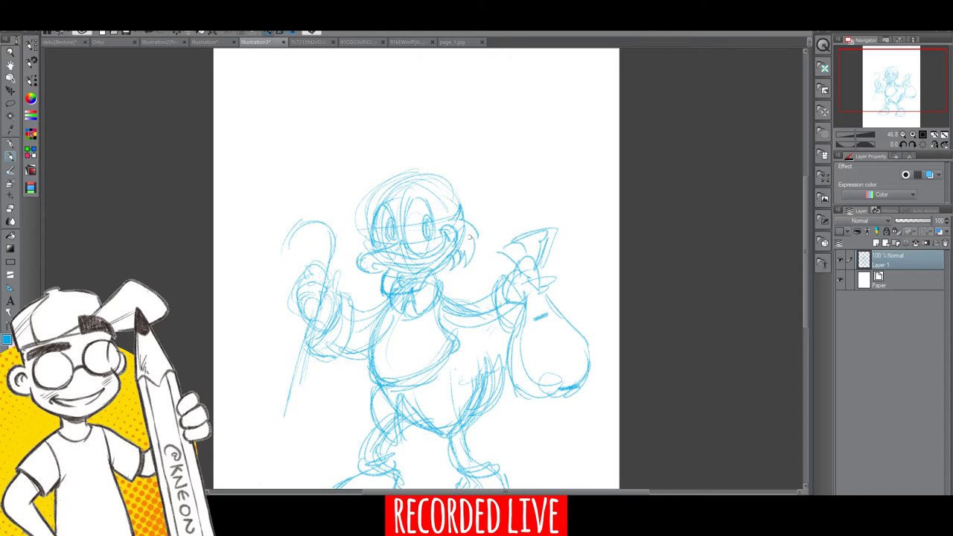
mouse_move(364, 228)
mouse_down()
mouse_move(356, 259)
mouse_move(373, 270)
mouse_up()
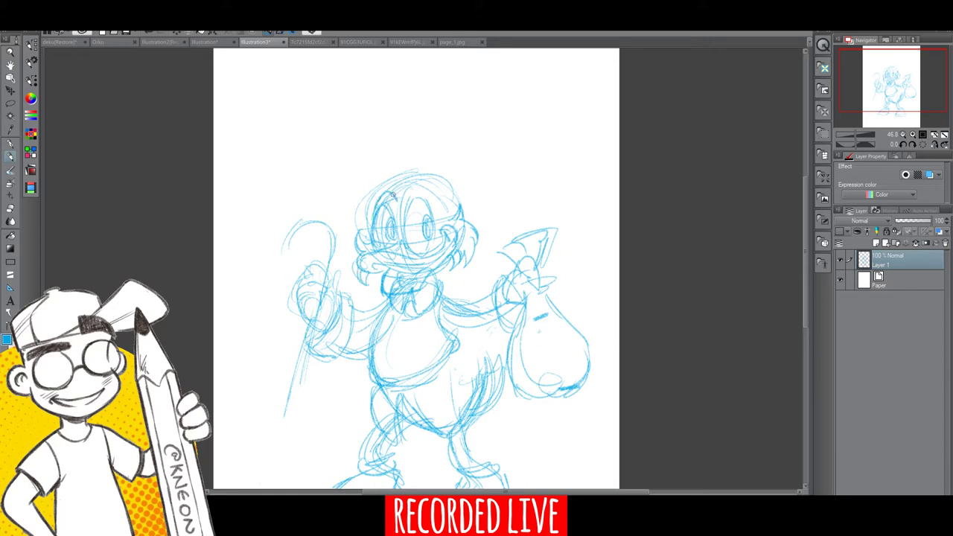
drag(423, 185, 438, 201)
drag(362, 261, 368, 277)
drag(443, 195, 458, 216)
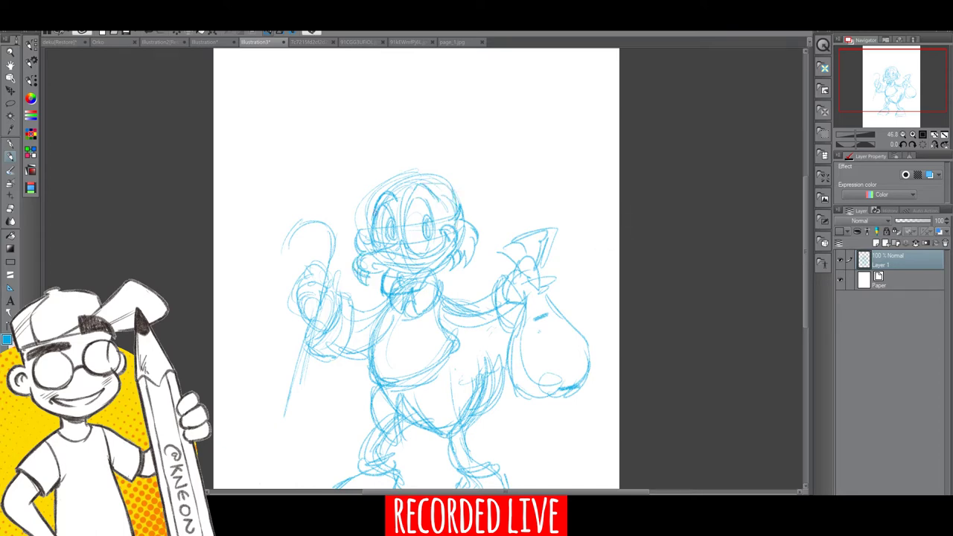
Sketch a top hat on the head with an upturned curved brim, a flared crown and zigzag shine marks.
drag(369, 214, 356, 181)
mouse_move(358, 176)
mouse_down()
mouse_move(376, 182)
mouse_move(430, 164)
mouse_move(468, 198)
mouse_up()
mouse_move(440, 164)
mouse_down()
mouse_move(471, 201)
mouse_move(476, 227)
mouse_up()
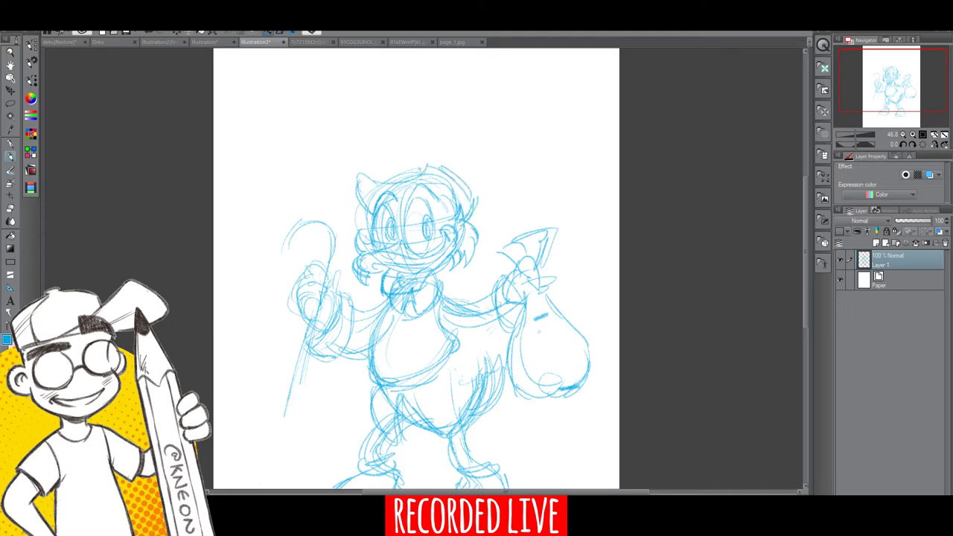
drag(477, 195, 436, 168)
mouse_move(400, 194)
mouse_down()
mouse_move(381, 149)
mouse_move(429, 131)
mouse_move(470, 170)
mouse_move(476, 149)
mouse_move(383, 141)
mouse_move(459, 140)
mouse_up()
drag(457, 144, 476, 216)
mouse_move(402, 177)
mouse_down()
mouse_move(438, 167)
mouse_move(450, 134)
mouse_move(444, 145)
mouse_up()
mouse_move(447, 150)
mouse_down()
mouse_move(454, 139)
mouse_move(454, 149)
mouse_up()
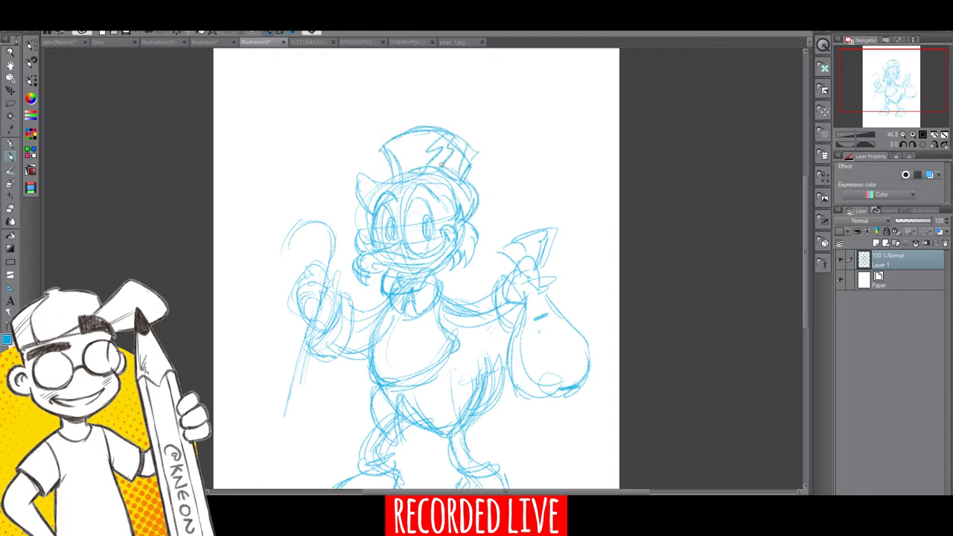
Darken the coat's lower edge and tail feathers, and thicken the cane's shaft down to a pointed tip.
drag(804, 275, 806, 296)
drag(378, 328, 398, 381)
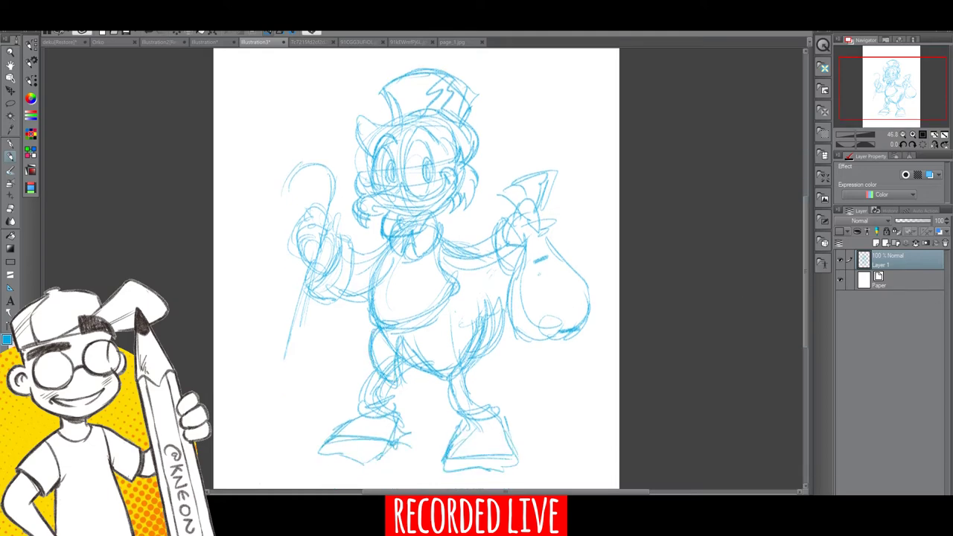
drag(411, 347, 446, 381)
mouse_move(464, 362)
mouse_down()
mouse_move(479, 301)
mouse_move(474, 336)
mouse_up()
drag(483, 294, 468, 341)
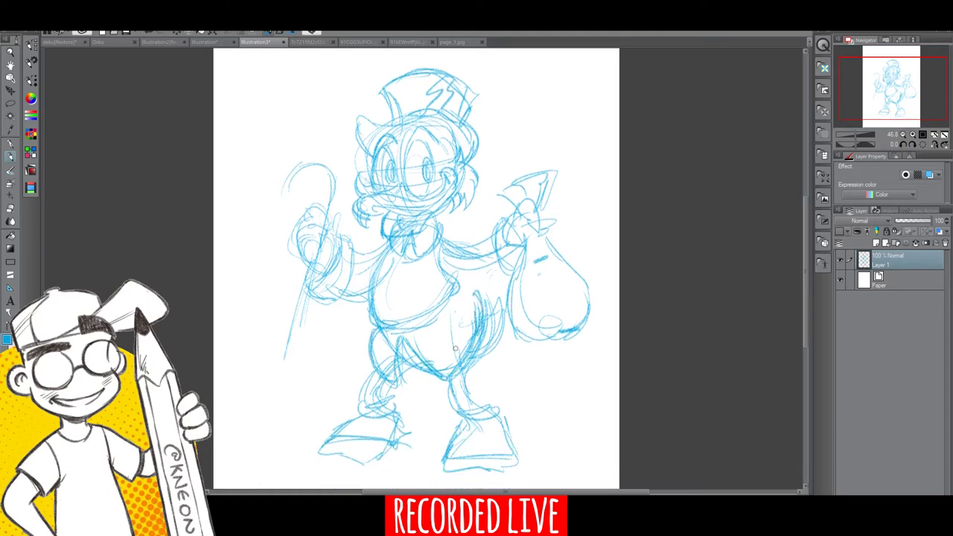
mouse_move(336, 265)
mouse_down()
mouse_move(313, 293)
mouse_move(292, 371)
mouse_up()
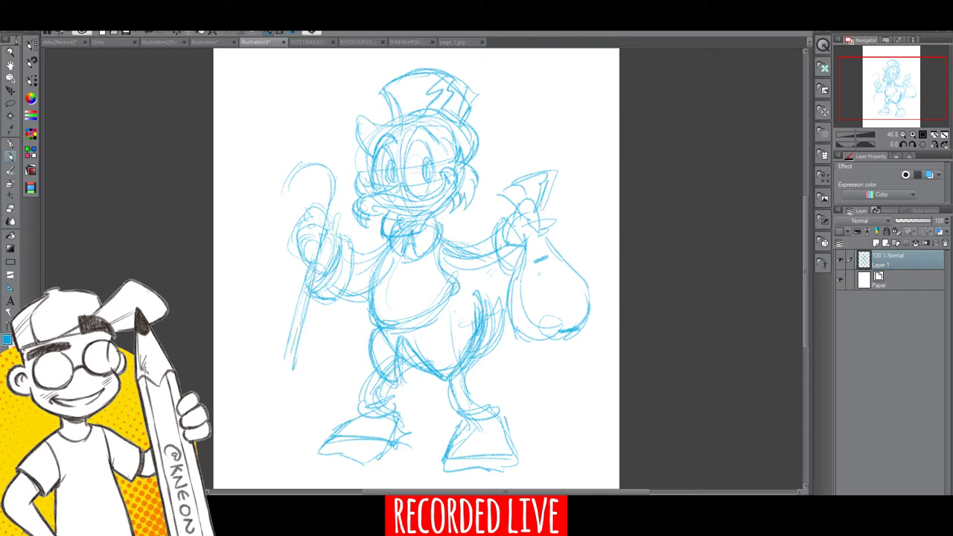
drag(303, 311, 282, 380)
Draw a dollar sign on the sack and define the fingers gripping its neck.
mouse_move(564, 269)
mouse_down()
mouse_move(543, 307)
mouse_move(560, 317)
mouse_up()
mouse_move(559, 201)
mouse_down()
mouse_move(542, 210)
mouse_move(562, 206)
mouse_move(551, 236)
mouse_up()
drag(560, 222, 546, 238)
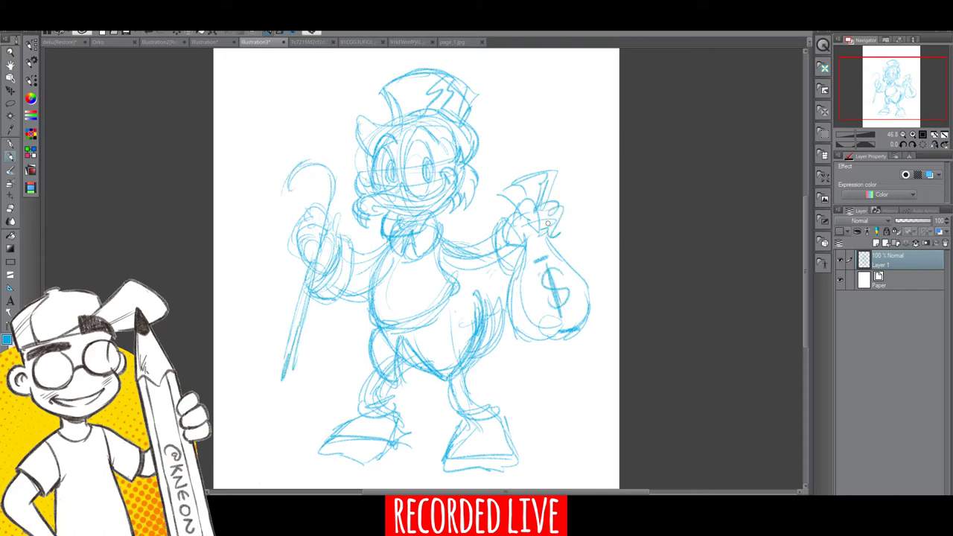
Erase the leg and foot on the sack side with a larger eraser.
click(11, 209)
mouse_move(463, 385)
mouse_down()
mouse_move(462, 376)
mouse_move(450, 390)
mouse_move(480, 438)
mouse_move(496, 423)
mouse_up()
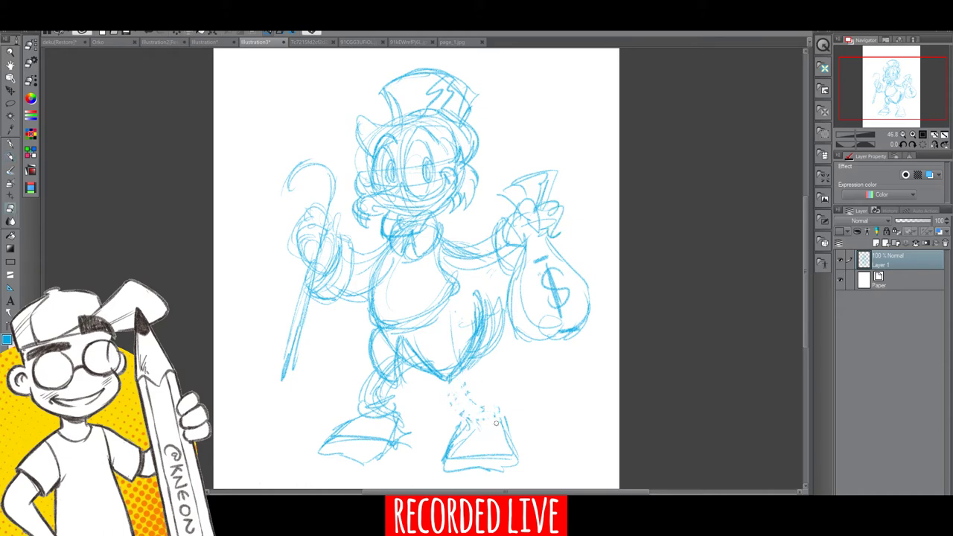
click(31, 83)
click(32, 68)
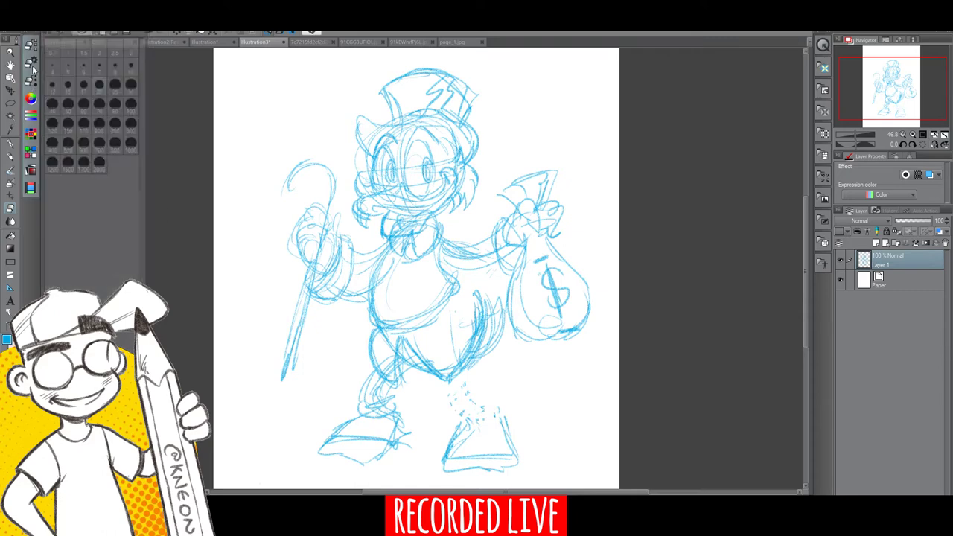
click(30, 46)
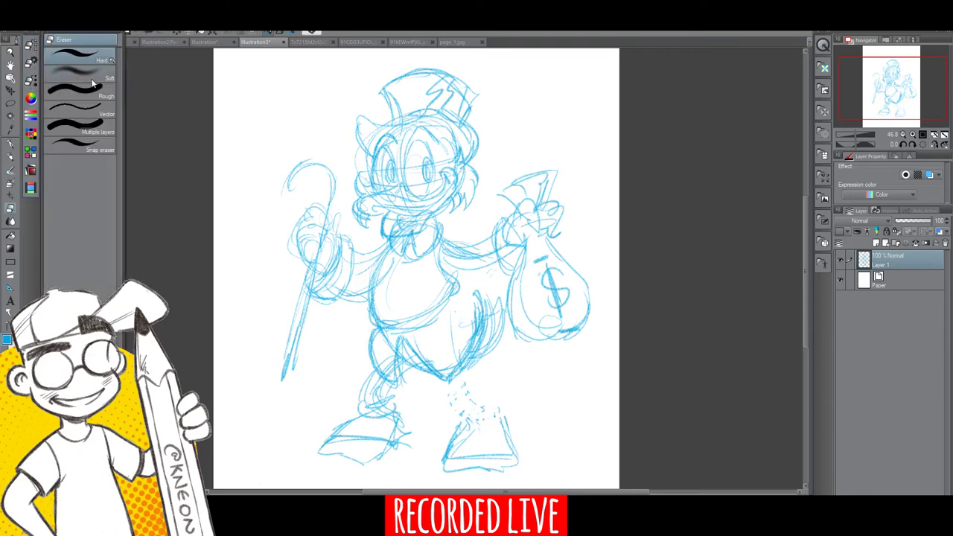
click(30, 84)
click(30, 82)
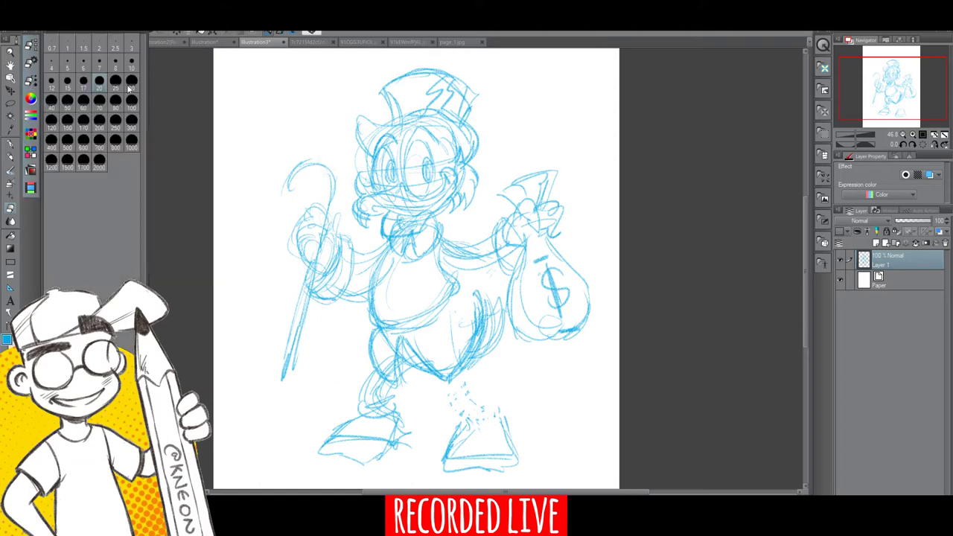
drag(805, 314, 805, 335)
mouse_move(462, 358)
mouse_down()
mouse_move(447, 408)
mouse_move(463, 399)
mouse_move(511, 415)
mouse_up()
Redraw the sack-side leg below the coat with a dark spat cuff and a foot pointing outward.
click(10, 157)
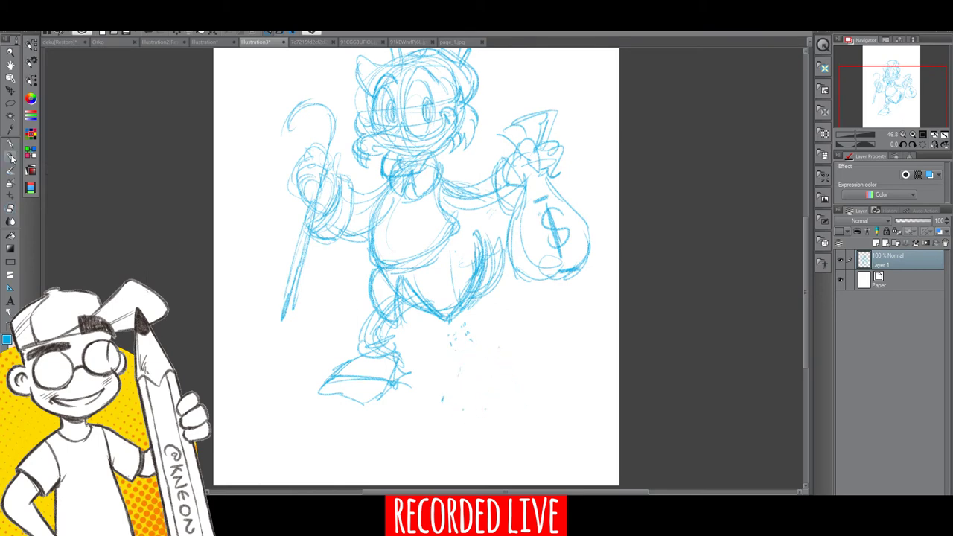
mouse_move(447, 305)
mouse_down()
mouse_move(470, 336)
mouse_move(463, 312)
mouse_move(484, 356)
mouse_move(493, 349)
mouse_move(477, 355)
mouse_move(495, 349)
mouse_up()
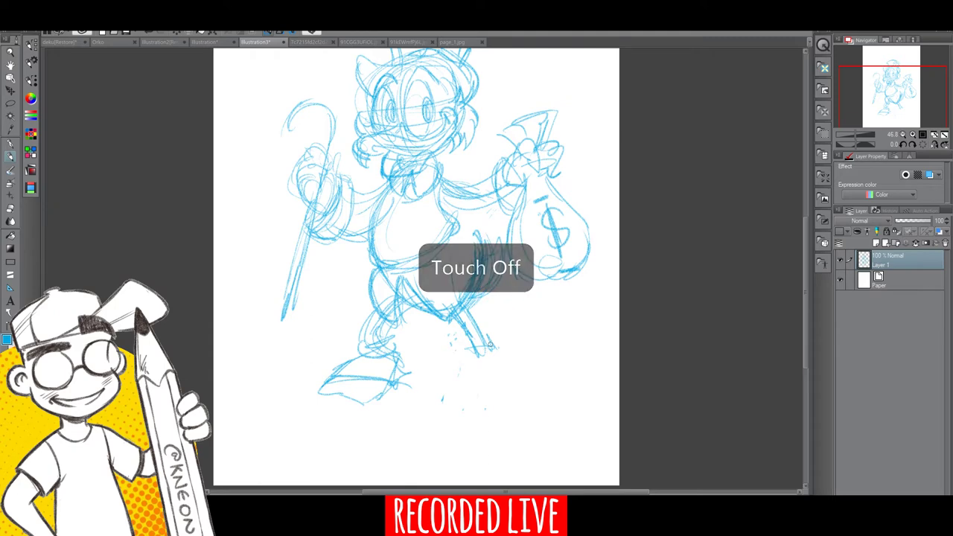
mouse_move(469, 344)
mouse_down()
mouse_move(499, 342)
mouse_move(469, 358)
mouse_move(502, 345)
mouse_move(478, 375)
mouse_move(484, 391)
mouse_move(536, 366)
mouse_up()
mouse_move(481, 376)
mouse_down()
mouse_move(488, 395)
mouse_move(545, 383)
mouse_up()
drag(476, 313, 485, 341)
drag(461, 310, 469, 325)
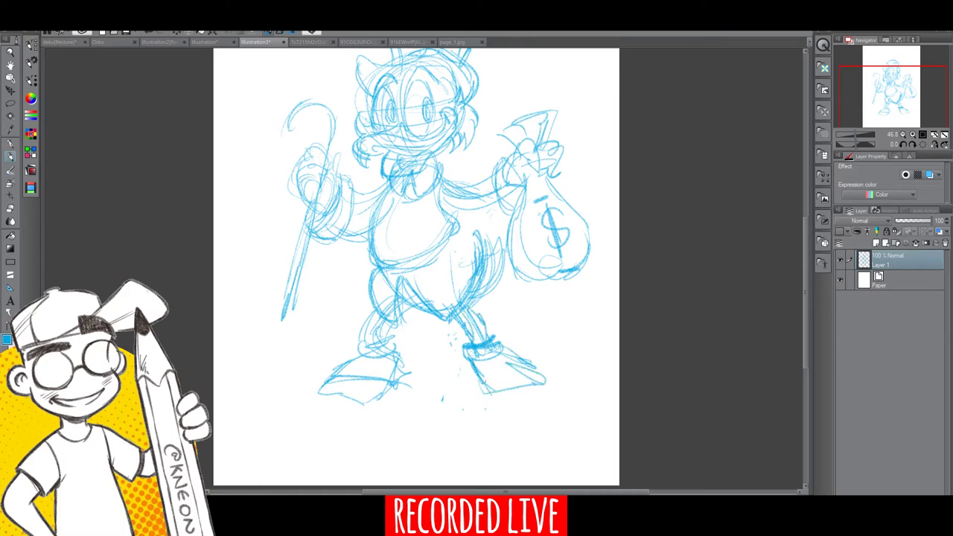
drag(480, 376, 552, 388)
Darken the cane-side leg, extend the sole of the sack-side foot, and add a round spat button to each foot.
drag(391, 304, 365, 347)
drag(380, 313, 366, 347)
drag(382, 312, 394, 302)
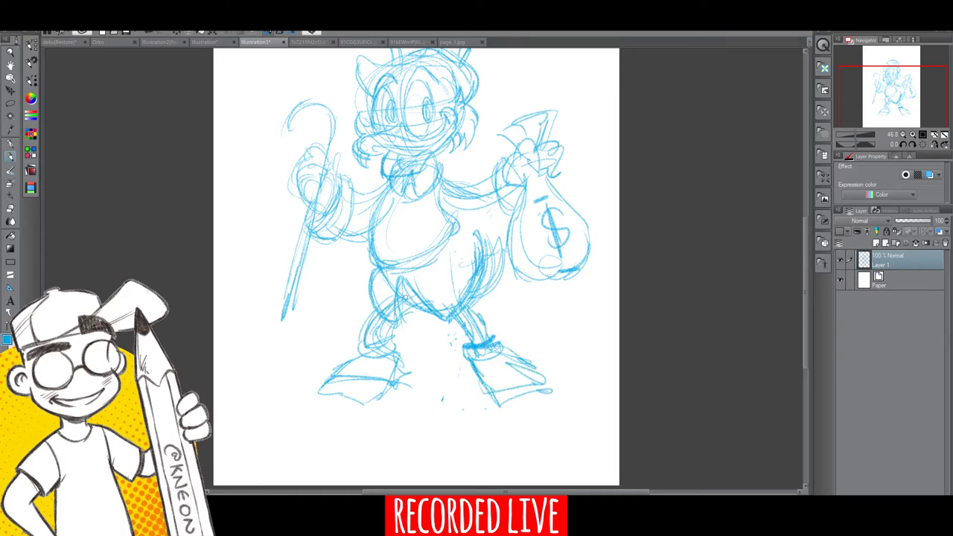
mouse_move(475, 365)
mouse_down()
mouse_move(496, 402)
mouse_move(564, 388)
mouse_up()
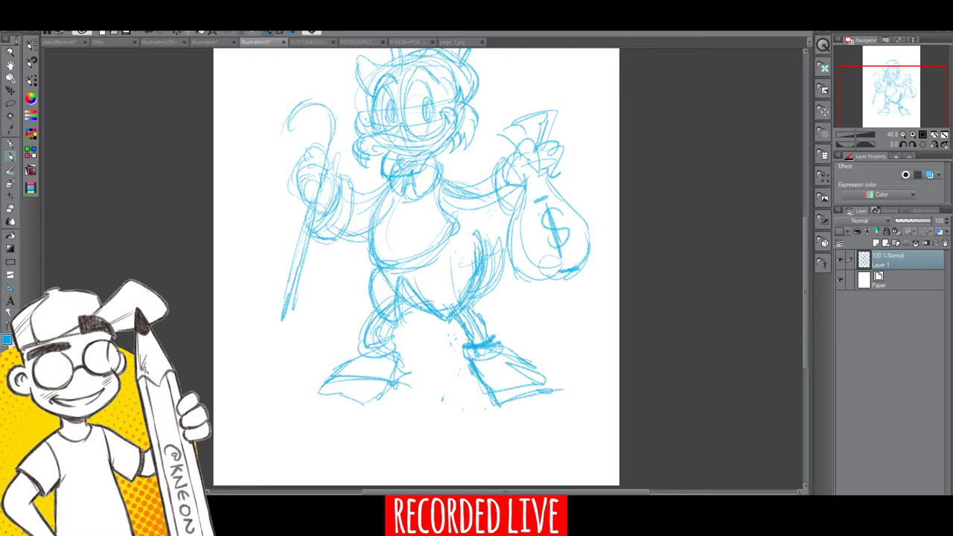
mouse_move(394, 359)
mouse_down()
mouse_move(387, 374)
mouse_move(398, 362)
mouse_up()
mouse_move(466, 359)
mouse_down()
mouse_move(492, 407)
mouse_move(538, 400)
mouse_up()
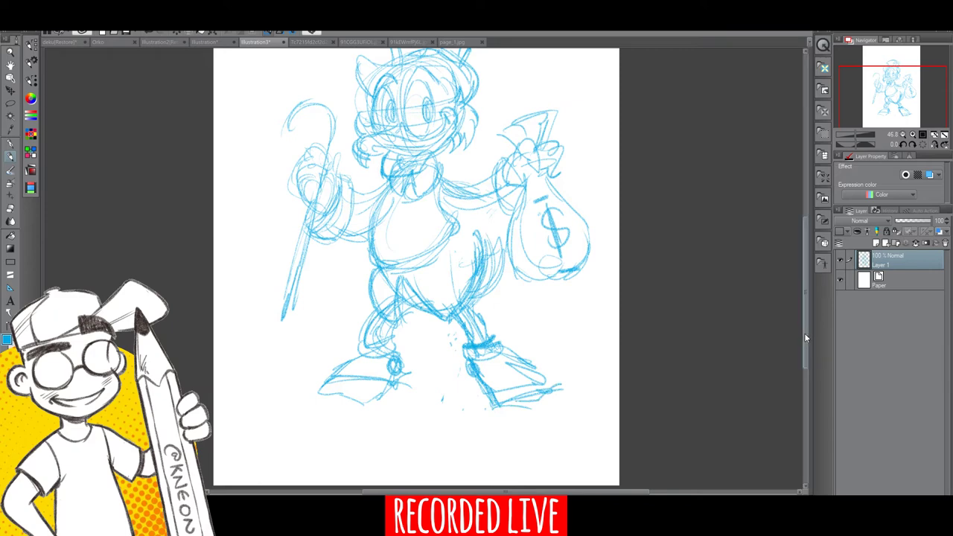
Reinforce the outlines of both sleeves from the shoulders to the cuffs and touch up the coat's front edge.
scroll(804, 333, up, 3)
drag(473, 350, 460, 361)
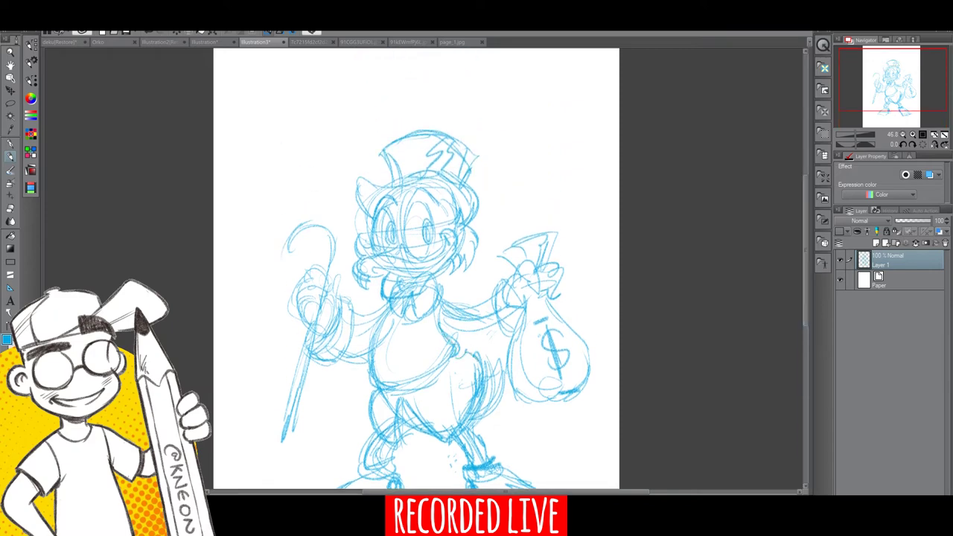
drag(433, 311, 493, 300)
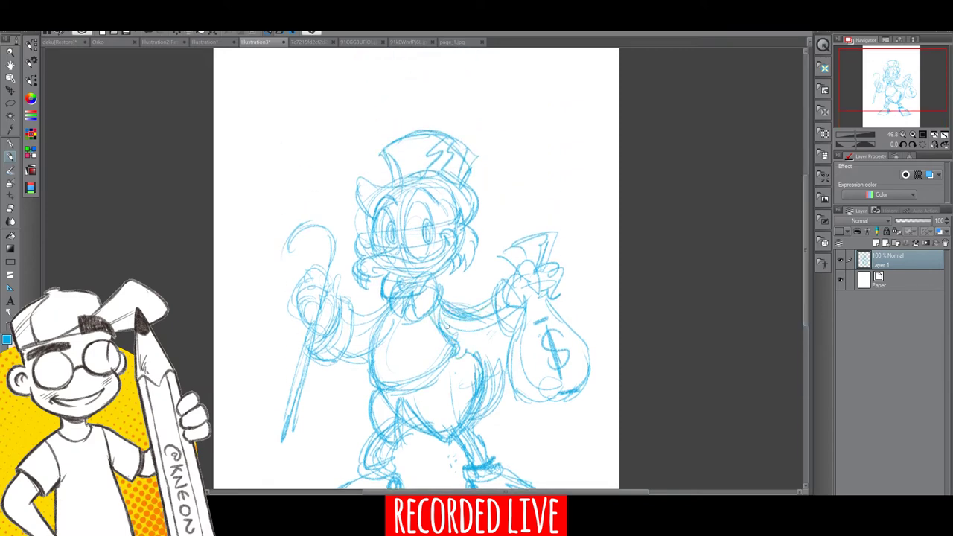
drag(445, 341, 503, 350)
drag(472, 318, 490, 305)
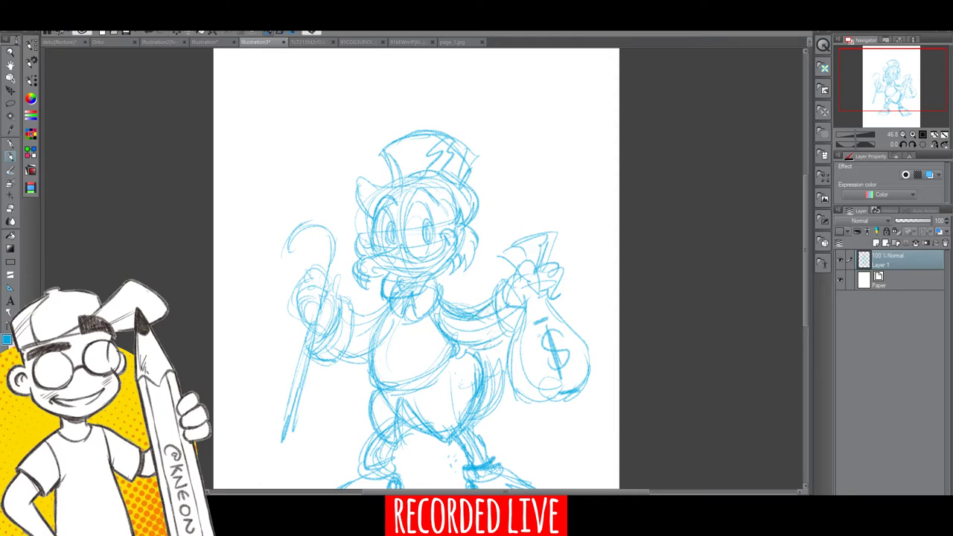
drag(487, 348, 514, 334)
drag(352, 355, 380, 353)
drag(353, 316, 380, 304)
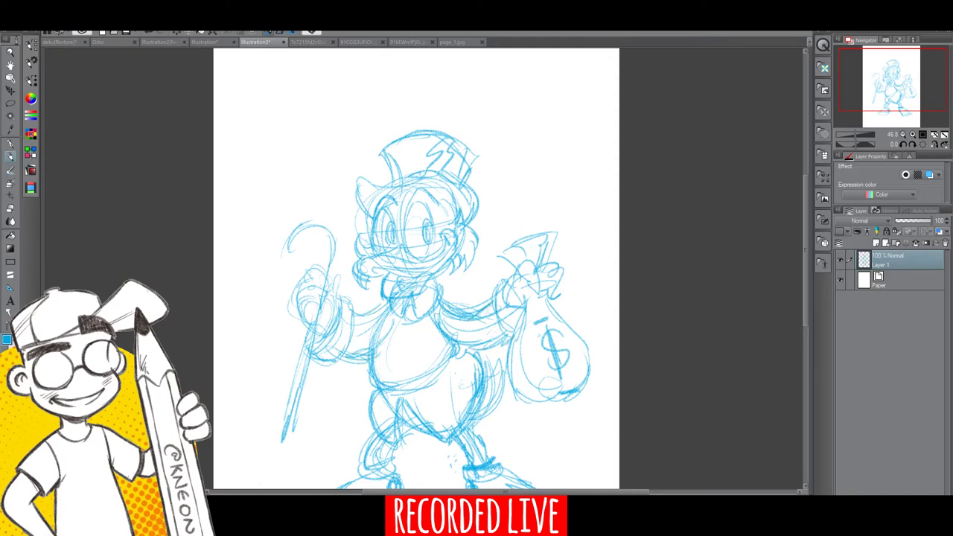
drag(376, 359, 406, 383)
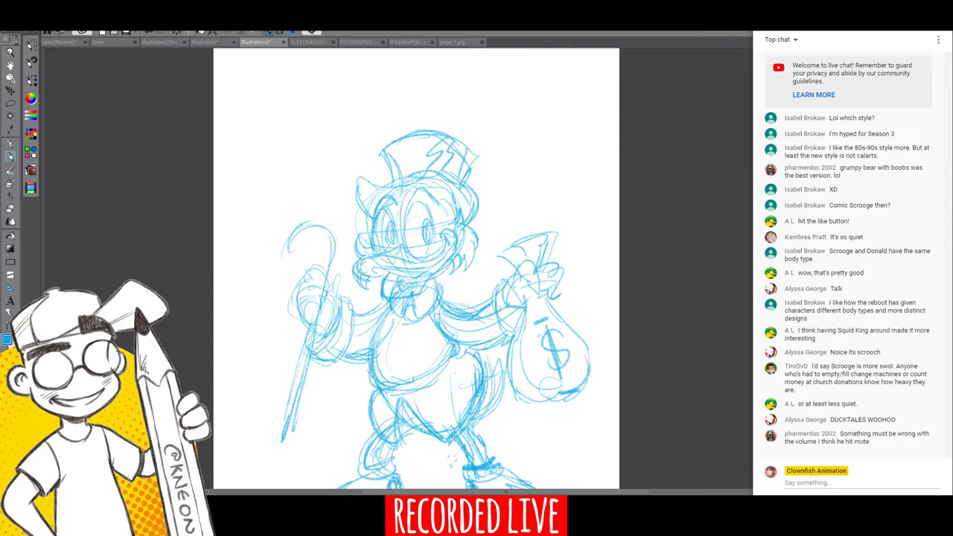
Darken the top hat and head outline, and draw small round pince-nez glasses on the beak.
mouse_move(384, 145)
mouse_down()
mouse_move(394, 184)
mouse_move(385, 151)
mouse_move(467, 146)
mouse_move(473, 168)
mouse_up()
mouse_move(370, 182)
mouse_down()
mouse_move(361, 217)
mouse_move(394, 182)
mouse_move(384, 186)
mouse_move(406, 200)
mouse_move(434, 164)
mouse_move(460, 173)
mouse_move(474, 256)
mouse_up()
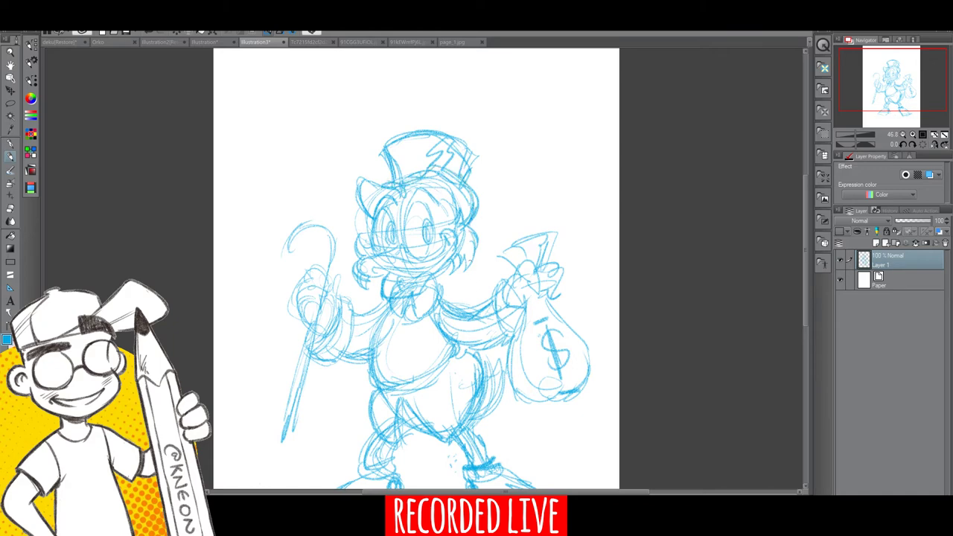
mouse_move(375, 240)
mouse_down()
mouse_move(368, 251)
mouse_move(399, 255)
mouse_move(413, 251)
mouse_move(398, 243)
mouse_move(433, 237)
mouse_move(416, 199)
mouse_up()
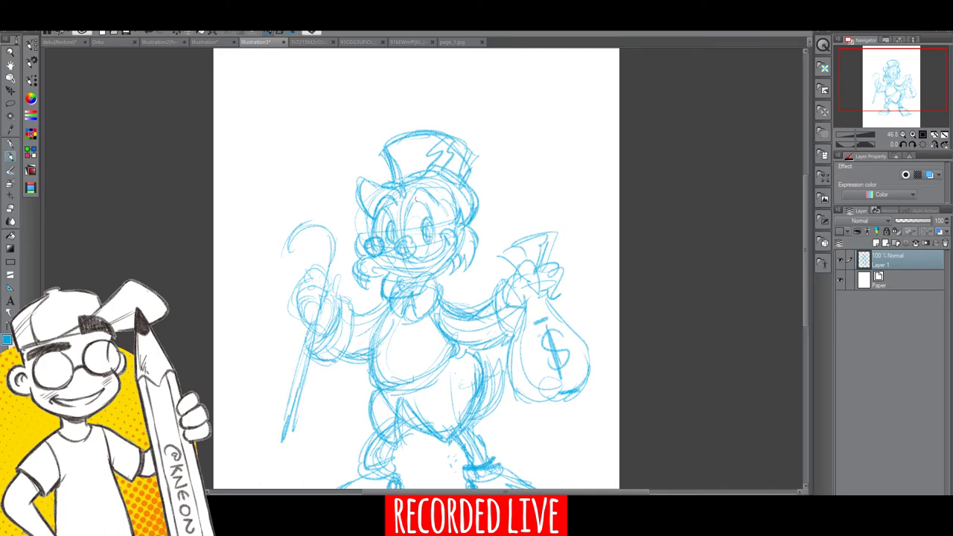
Thicken the cane's hook and shaft, and define the fingers of the hands gripping the cane and the sack.
mouse_move(290, 244)
mouse_down()
mouse_move(316, 222)
mouse_move(305, 370)
mouse_move(288, 441)
mouse_up()
drag(299, 302, 325, 272)
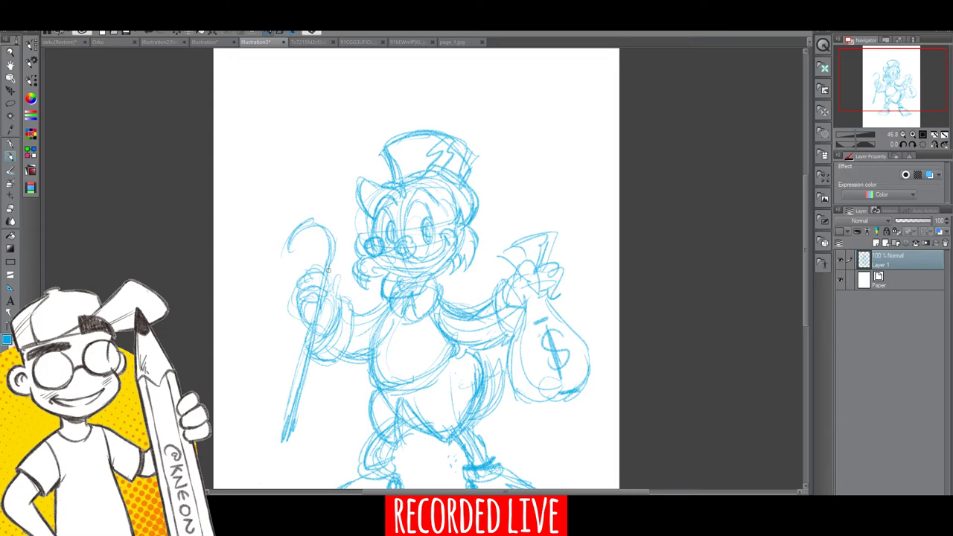
mouse_move(328, 269)
mouse_down()
mouse_move(342, 295)
mouse_move(295, 318)
mouse_move(309, 337)
mouse_up()
drag(296, 292, 304, 278)
drag(557, 277, 548, 288)
mouse_move(534, 256)
mouse_down()
mouse_move(555, 265)
mouse_move(563, 281)
mouse_up()
mouse_move(560, 286)
mouse_down()
mouse_move(563, 299)
mouse_move(548, 311)
mouse_up()
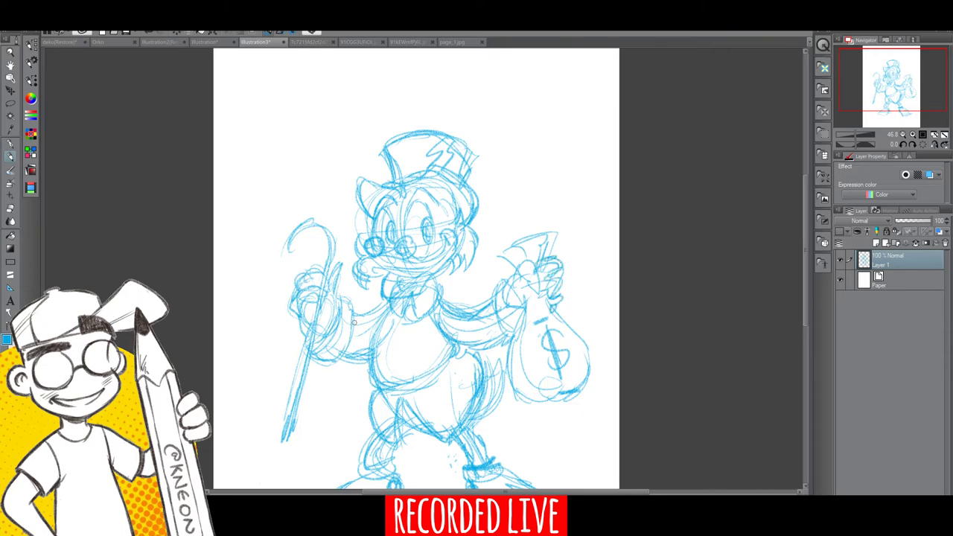
Darken the curved sleeve cuffs at both wrists.
mouse_move(355, 323)
mouse_down()
mouse_move(382, 304)
mouse_move(356, 317)
mouse_move(349, 346)
mouse_move(325, 363)
mouse_up()
mouse_move(502, 288)
mouse_down()
mouse_move(505, 335)
mouse_move(524, 320)
mouse_up()
drag(512, 283, 522, 317)
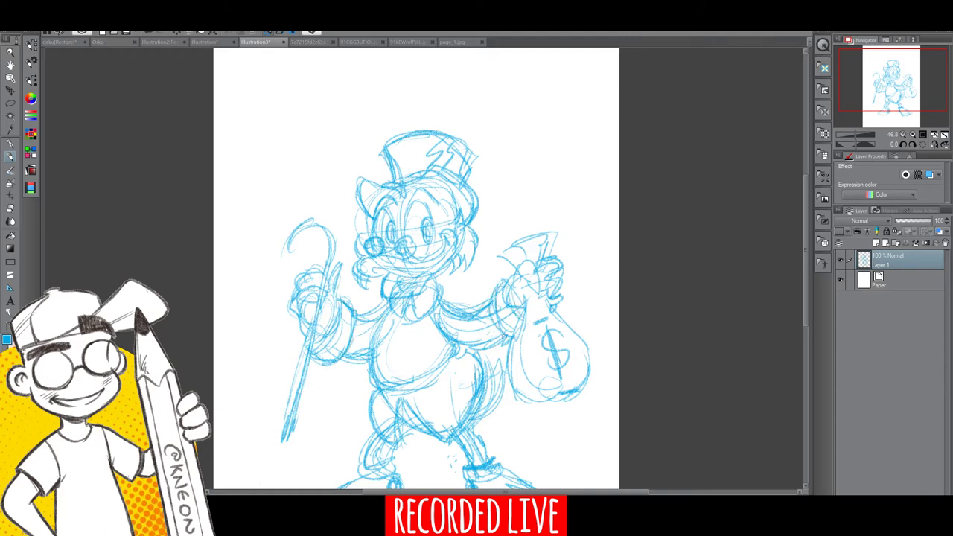
Lasso the money sack with its hand, move it slightly closer to the body, and clear the selection.
drag(806, 290, 807, 307)
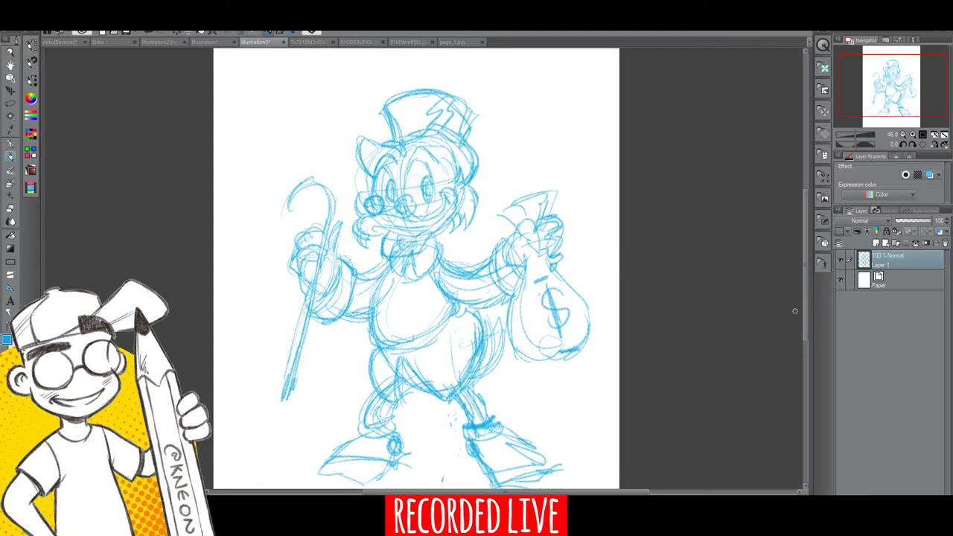
click(11, 102)
mouse_move(534, 180)
mouse_down()
mouse_move(483, 231)
mouse_move(502, 363)
mouse_move(599, 350)
mouse_move(600, 233)
mouse_move(527, 177)
mouse_up()
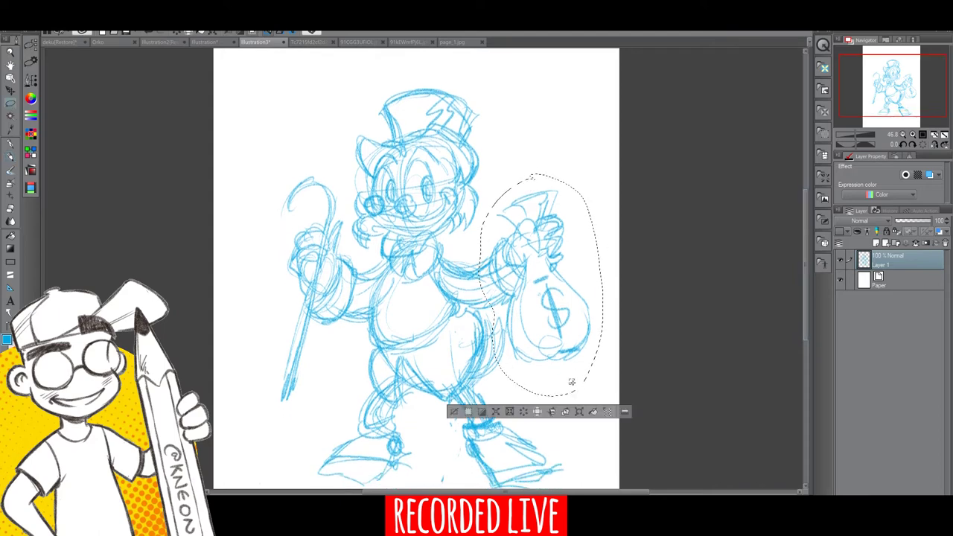
click(579, 414)
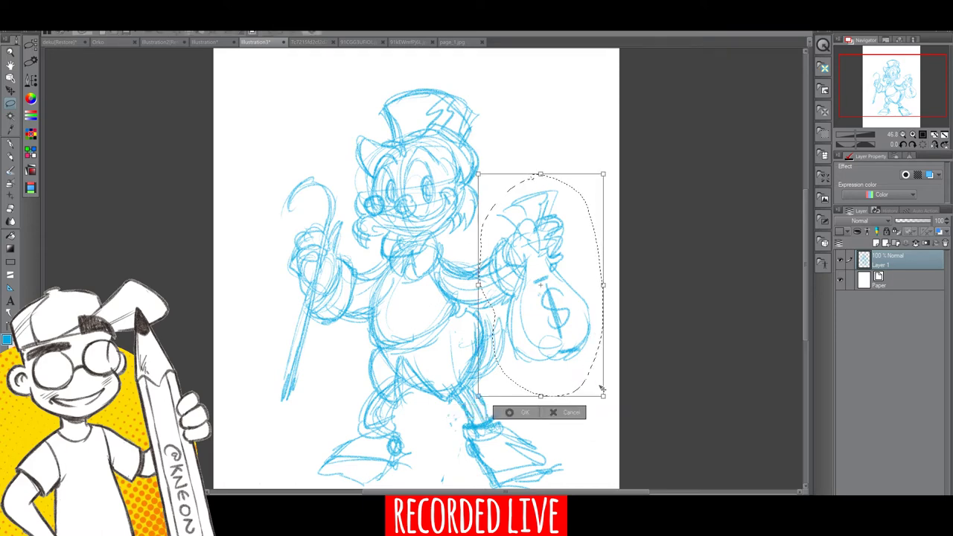
drag(551, 302, 534, 323)
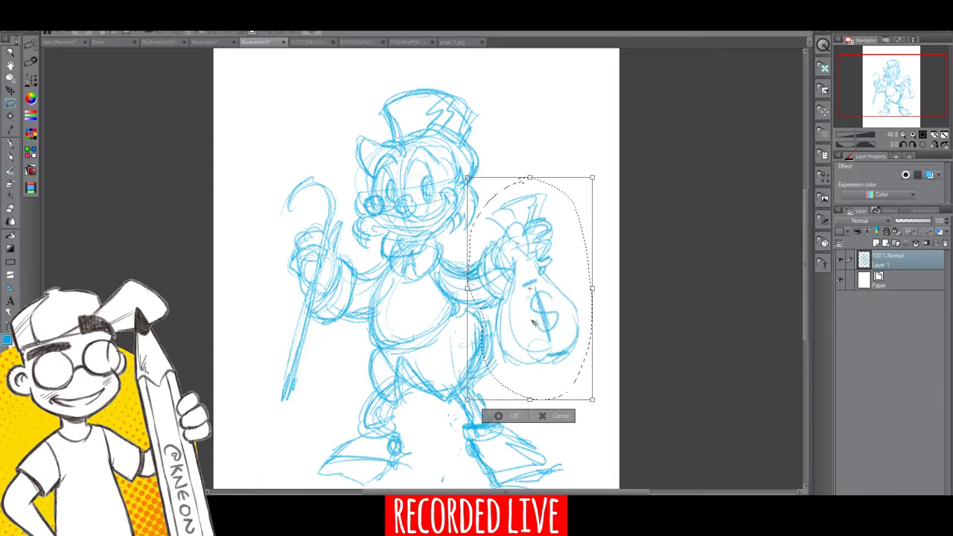
click(498, 416)
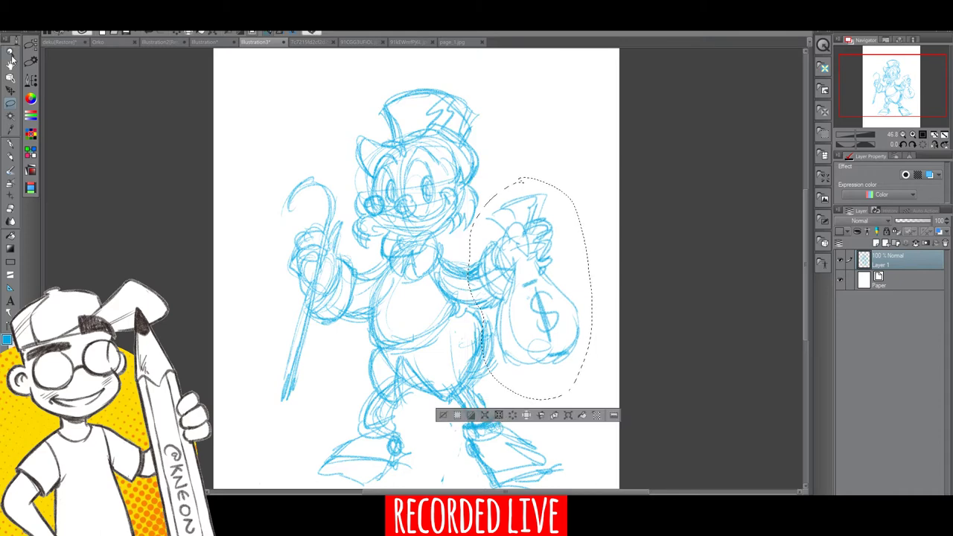
click(10, 54)
click(443, 415)
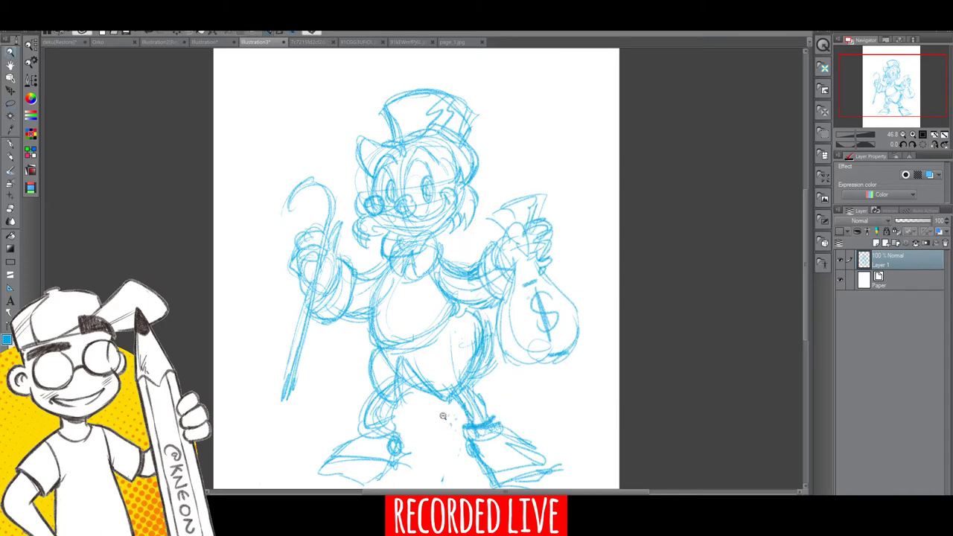
Erase the stray strokes along the coat's sack-side edge, and redraw the coat's lower edges and the leg below.
click(11, 208)
mouse_move(483, 358)
mouse_down()
mouse_move(471, 376)
mouse_move(481, 363)
mouse_up()
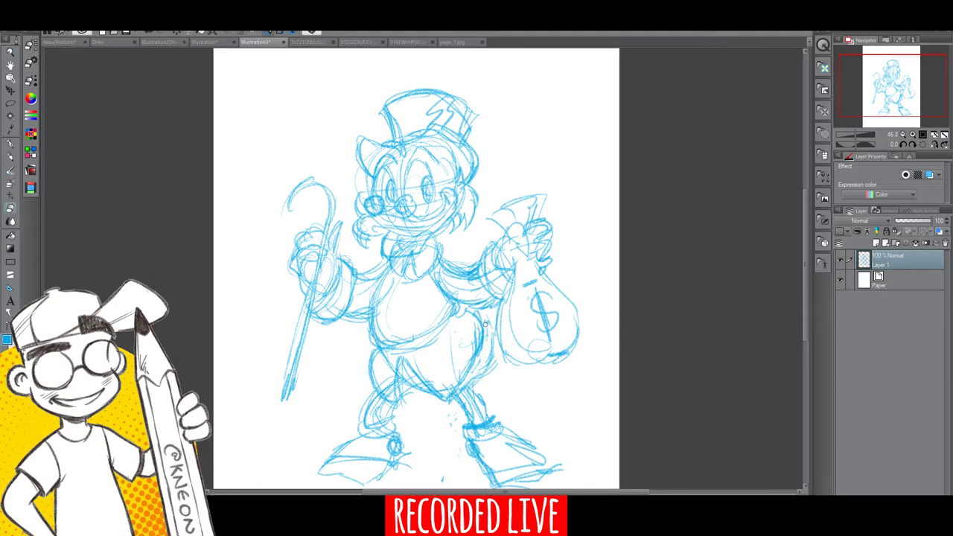
mouse_move(485, 325)
mouse_down()
mouse_move(466, 369)
mouse_move(473, 341)
mouse_up()
click(10, 161)
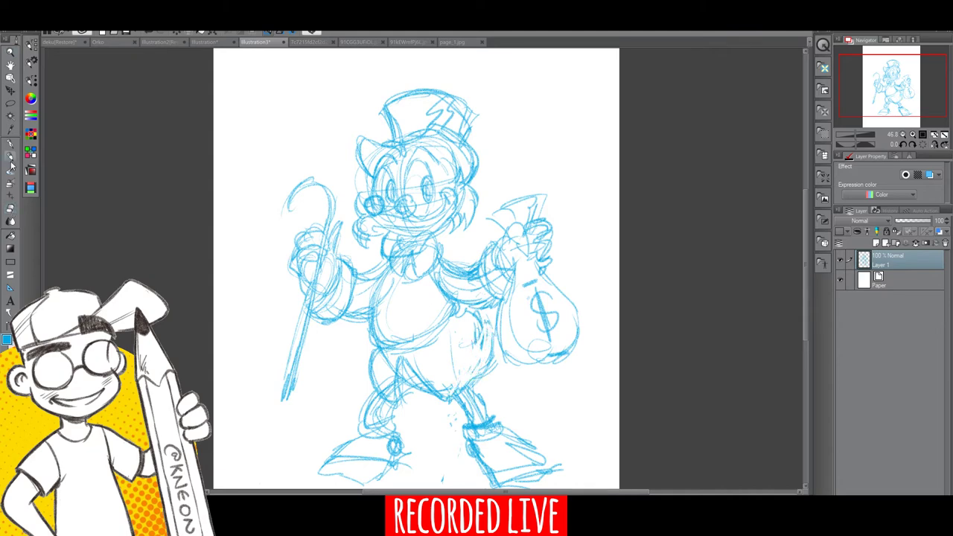
mouse_move(409, 365)
mouse_down()
mouse_move(447, 398)
mouse_move(459, 384)
mouse_up()
mouse_move(475, 326)
mouse_down()
mouse_move(463, 392)
mouse_move(484, 349)
mouse_up()
mouse_move(457, 311)
mouse_down()
mouse_move(483, 316)
mouse_move(465, 386)
mouse_up()
mouse_move(487, 332)
mouse_down()
mouse_move(469, 392)
mouse_move(479, 392)
mouse_move(479, 421)
mouse_up()
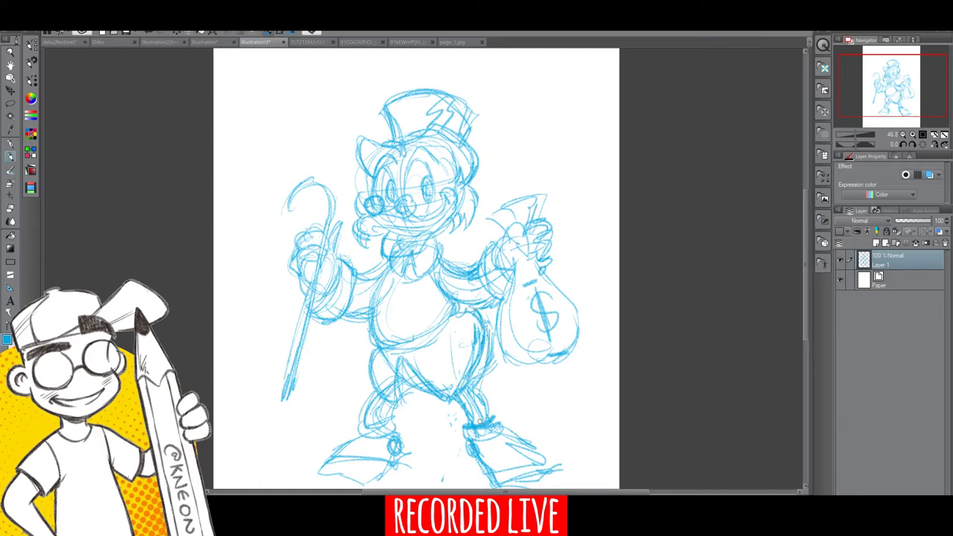
Darken the beak's outline and mouth line, and rework the whiskers beneath it.
mouse_move(362, 220)
mouse_down()
mouse_move(357, 238)
mouse_move(379, 237)
mouse_move(373, 222)
mouse_move(399, 235)
mouse_up()
drag(384, 227, 420, 220)
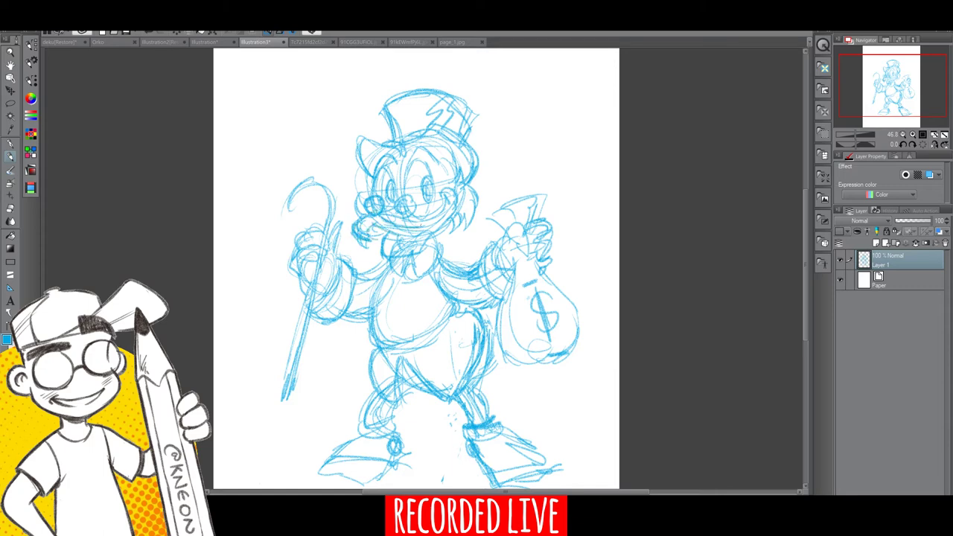
click(149, 34)
click(149, 34)
click(148, 34)
drag(370, 224, 420, 237)
mouse_move(372, 212)
mouse_down()
mouse_move(403, 222)
mouse_move(434, 205)
mouse_up()
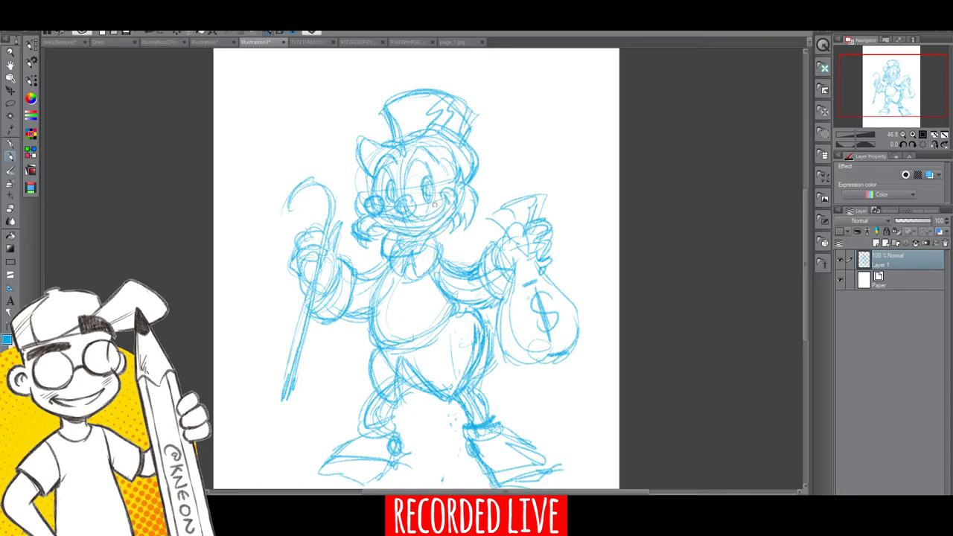
mouse_move(363, 232)
mouse_down()
mouse_move(392, 261)
mouse_move(429, 254)
mouse_up()
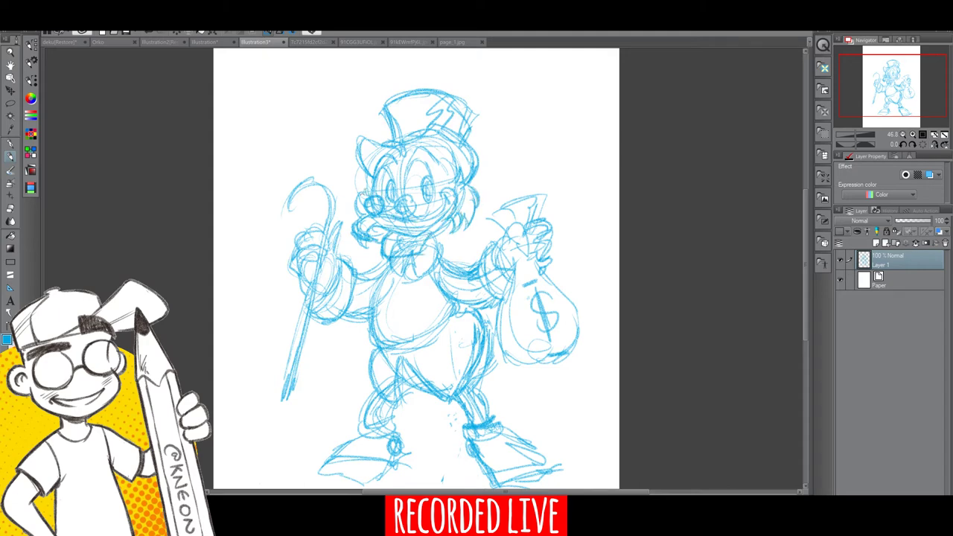
Touch up the cane-side cheek, the hand on the cane, the cane-side foot and the coat's front edge.
drag(363, 194, 361, 208)
drag(327, 262, 315, 294)
mouse_move(337, 239)
mouse_down()
mouse_move(302, 240)
mouse_move(310, 274)
mouse_up()
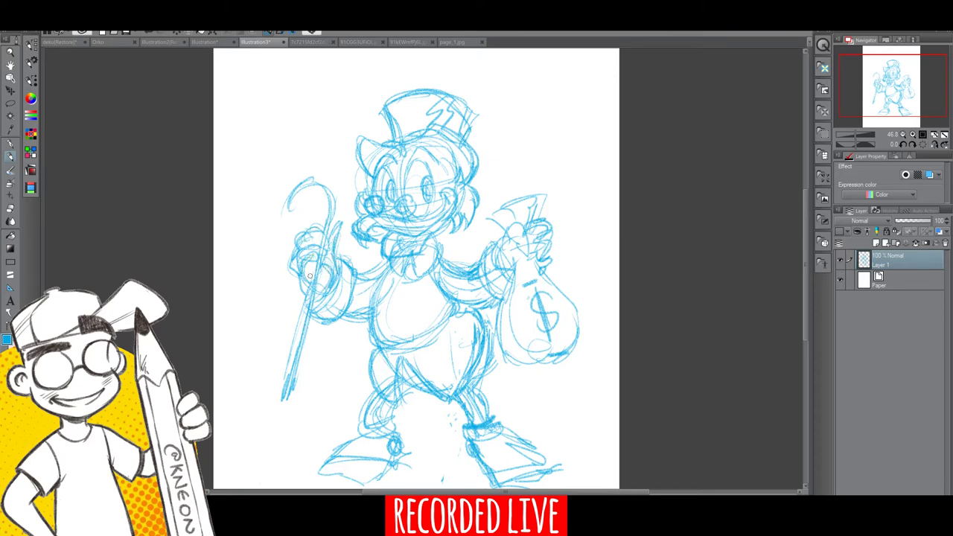
drag(805, 316, 805, 332)
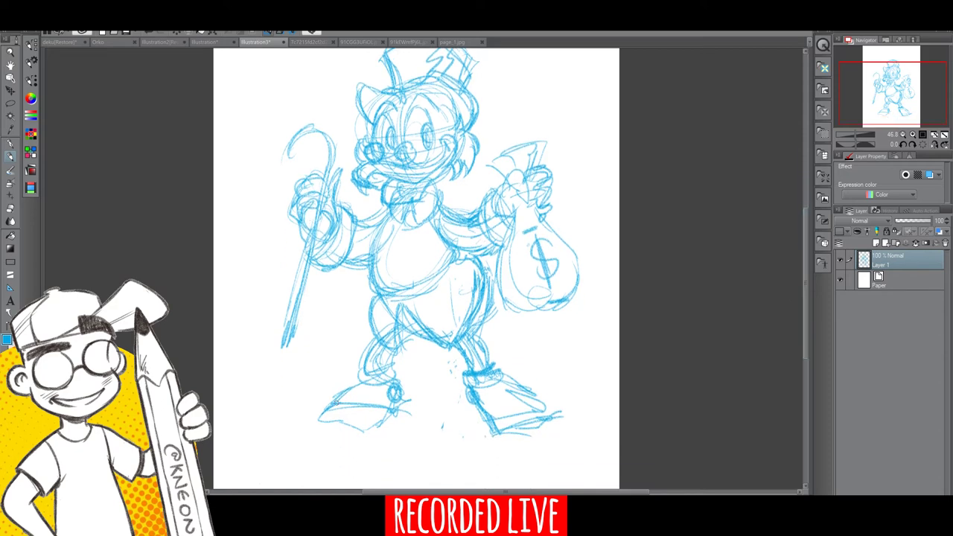
mouse_move(335, 421)
mouse_down()
mouse_move(362, 426)
mouse_move(393, 407)
mouse_up()
mouse_move(804, 325)
mouse_down()
mouse_move(808, 302)
mouse_move(805, 324)
mouse_up()
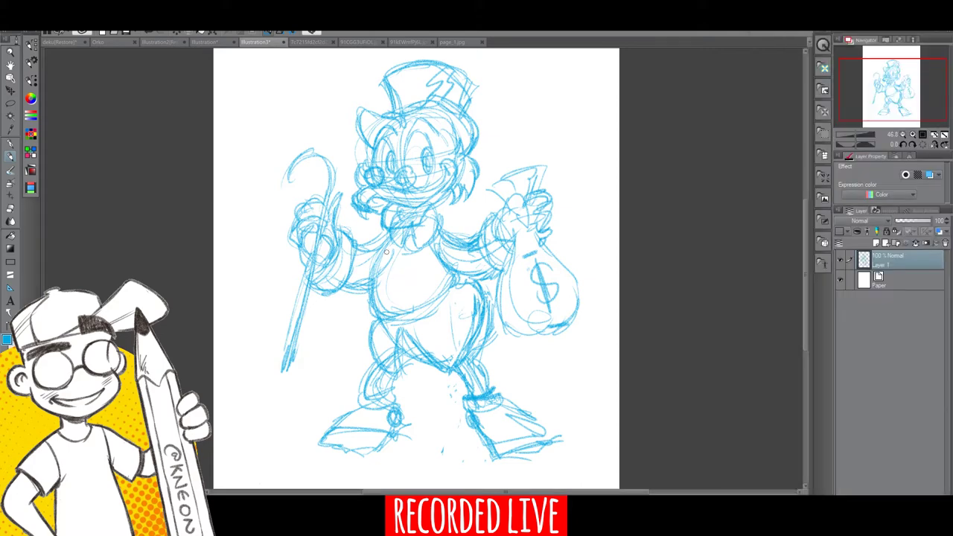
mouse_move(390, 246)
mouse_down()
mouse_move(374, 302)
mouse_move(381, 316)
mouse_up()
Add a new layer above the sketch, lower the sketch layer's opacity to 64%, and make the new layer active.
click(875, 243)
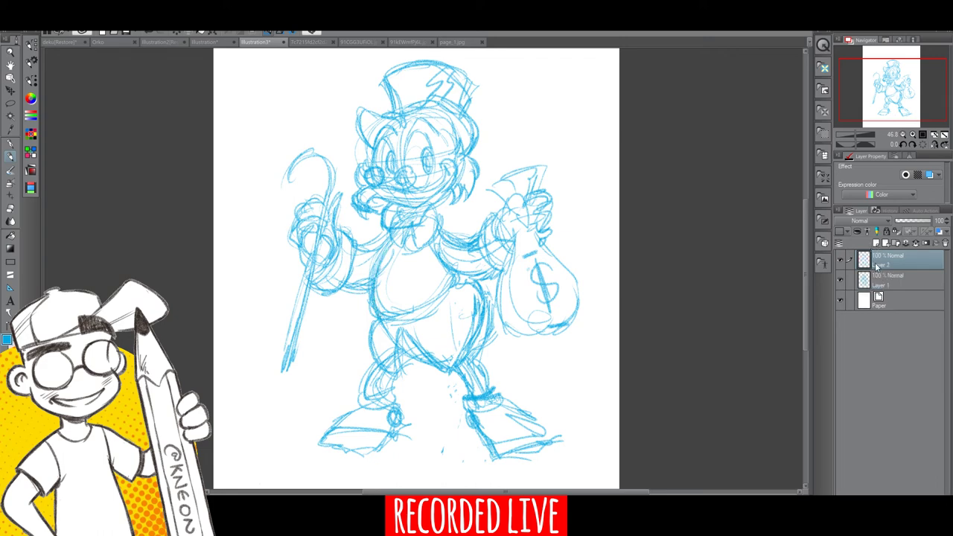
click(886, 281)
drag(931, 222, 918, 227)
click(903, 264)
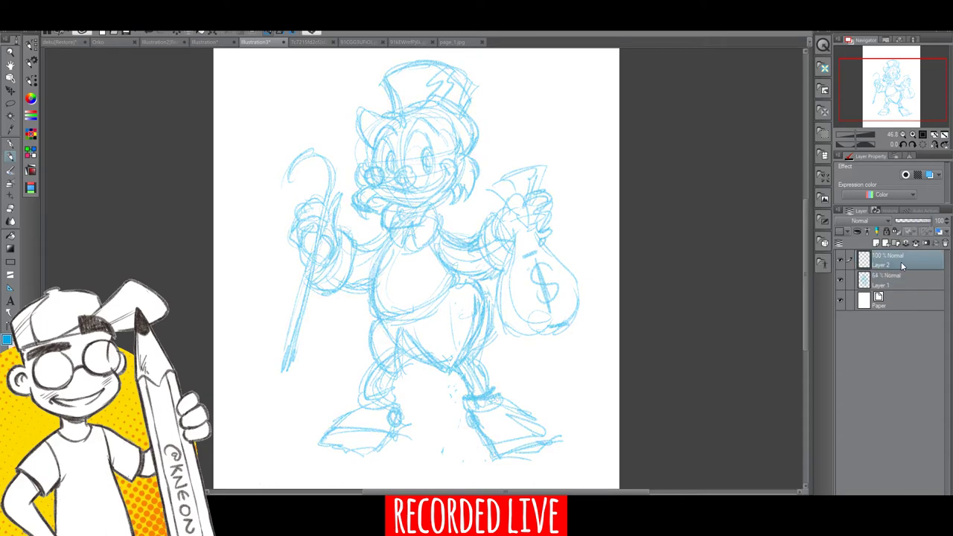
Choose a pinkish red from the Copic Marker colour set as the drawing colour and get ready to zoom in.
click(31, 134)
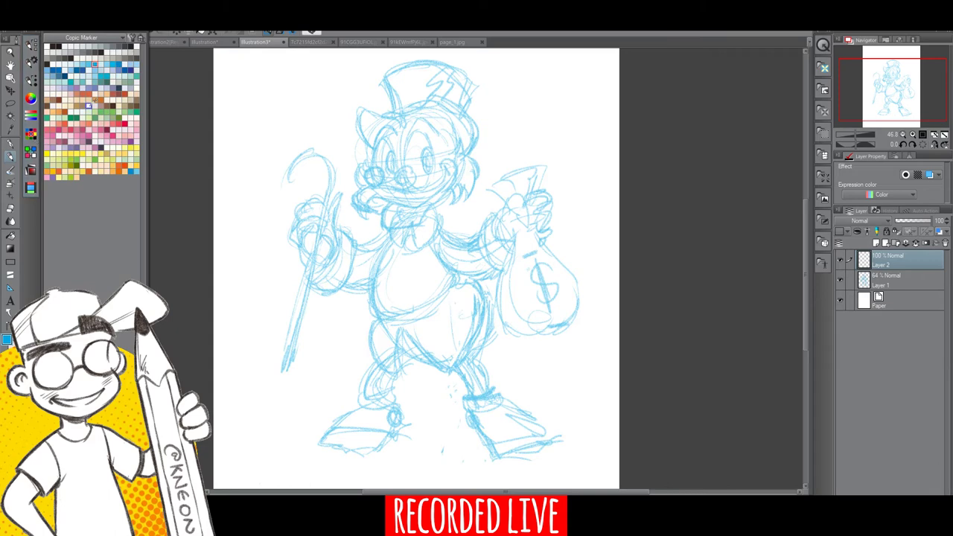
click(125, 123)
click(10, 54)
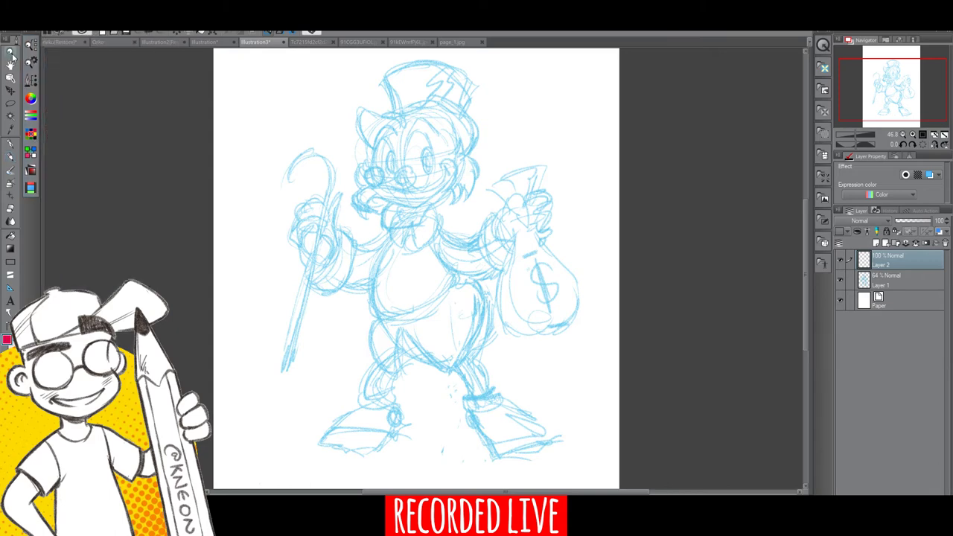
Outline the upper beak in red, from its curled tip to the smile corner at the cheek.
click(445, 240)
scroll(445, 240, up, 2)
scroll(805, 265, up, 2)
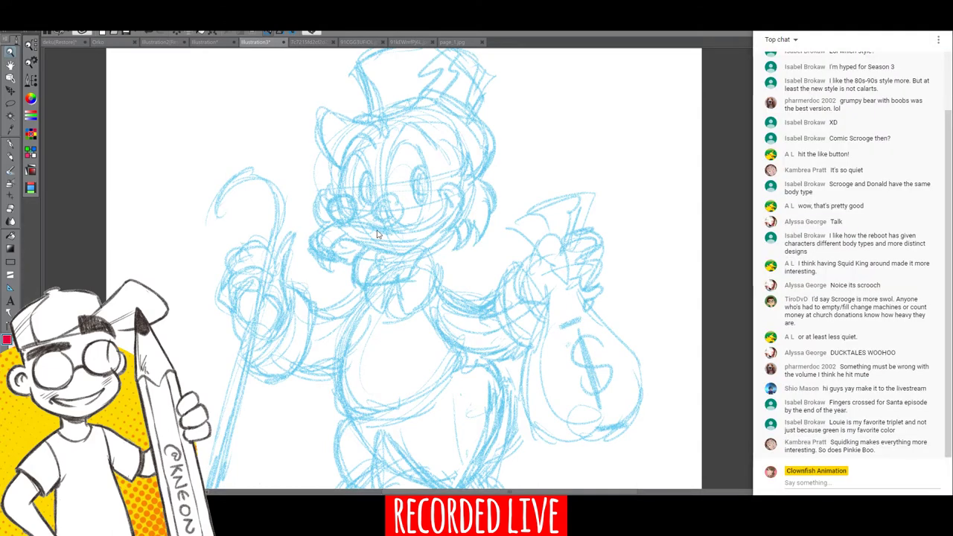
scroll(373, 245, up, 3)
scroll(379, 254, down, 2)
scroll(379, 254, down, 2)
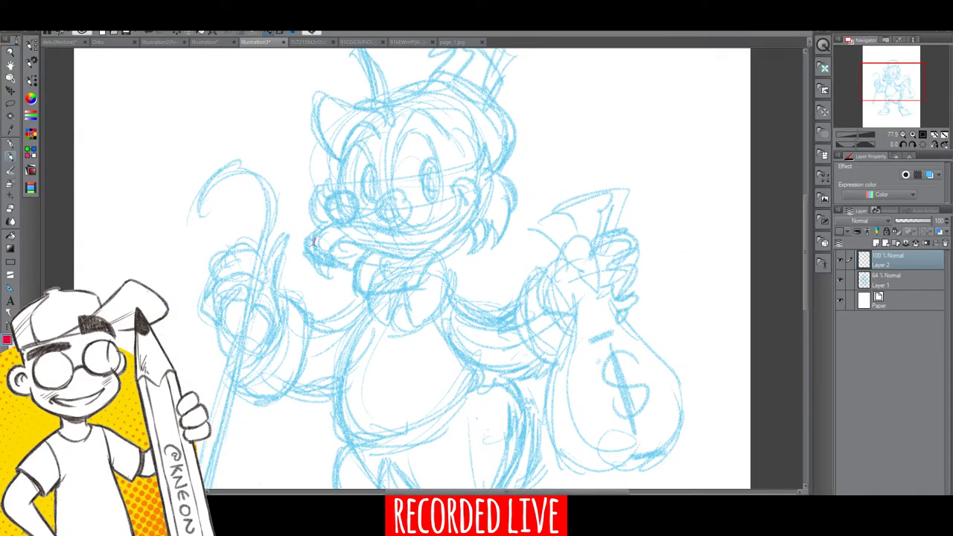
mouse_move(315, 239)
mouse_down()
mouse_move(313, 262)
mouse_move(346, 264)
mouse_move(341, 243)
mouse_move(423, 256)
mouse_move(464, 214)
mouse_move(460, 187)
mouse_move(470, 194)
mouse_move(339, 222)
mouse_move(427, 236)
mouse_up()
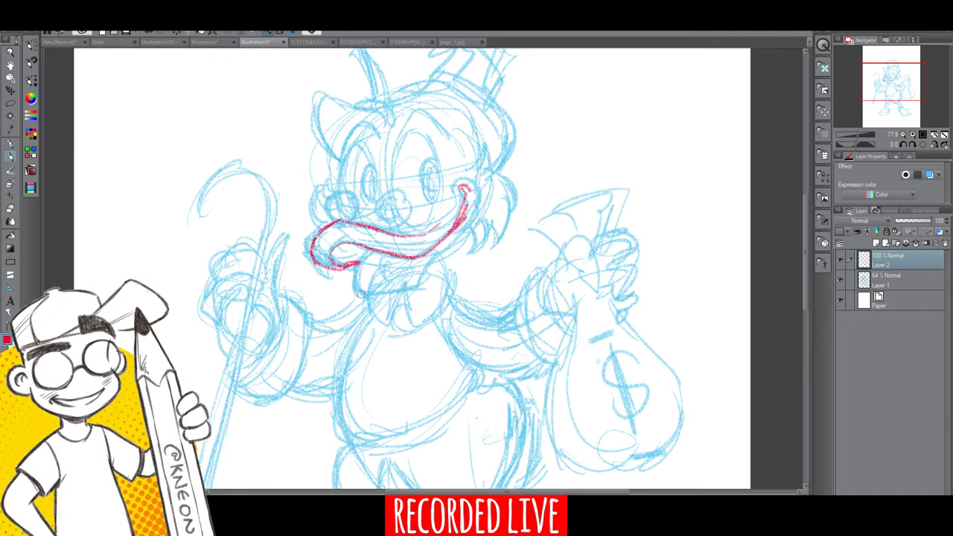
Lower the blue sketch layer's opacity to 47% and make the red line layer active again.
click(888, 283)
drag(920, 221, 912, 222)
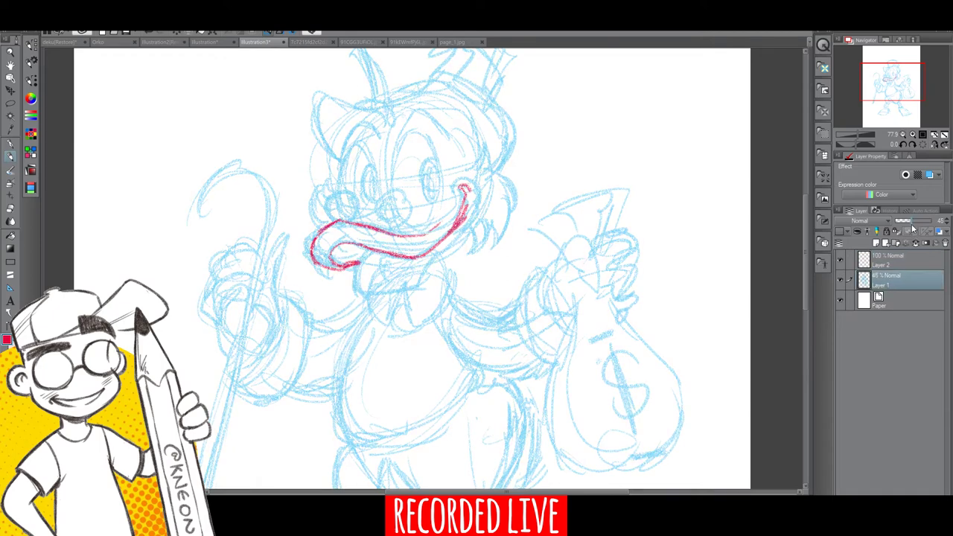
click(894, 266)
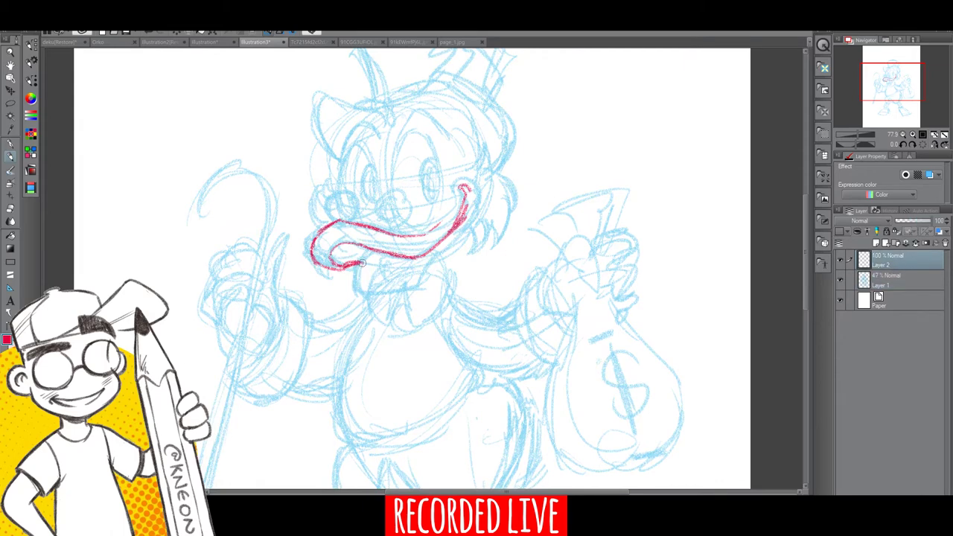
Draw the open lower beak with its tongue, and the collar beneath it in red.
mouse_move(361, 262)
mouse_down()
mouse_move(363, 301)
mouse_move(432, 292)
mouse_move(474, 192)
mouse_up()
mouse_move(374, 261)
mouse_down()
mouse_move(422, 285)
mouse_move(432, 255)
mouse_move(395, 271)
mouse_move(405, 253)
mouse_up()
mouse_move(339, 243)
mouse_down()
mouse_move(325, 240)
mouse_move(354, 225)
mouse_up()
drag(380, 257, 424, 252)
mouse_move(367, 225)
mouse_down()
mouse_move(431, 218)
mouse_move(461, 206)
mouse_move(458, 187)
mouse_move(477, 216)
mouse_move(445, 270)
mouse_up()
mouse_move(363, 296)
mouse_down()
mouse_move(396, 325)
mouse_move(408, 301)
mouse_move(419, 323)
mouse_move(451, 285)
mouse_move(445, 273)
mouse_up()
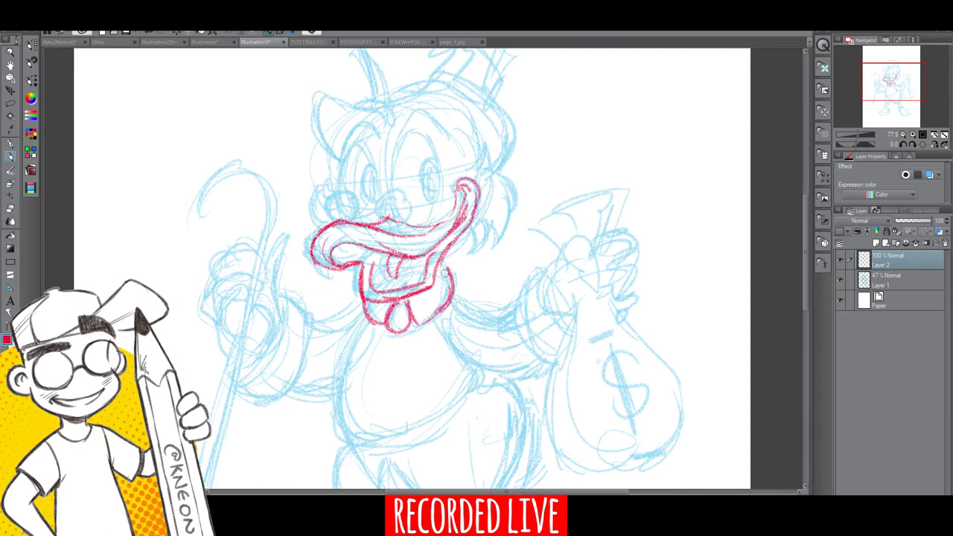
Draw the feathery whiskers on both cheeks and the two round spectacle lenses above the beak.
mouse_move(463, 231)
mouse_down()
mouse_move(478, 250)
mouse_move(515, 195)
mouse_up()
mouse_move(479, 165)
mouse_down()
mouse_move(521, 191)
mouse_move(509, 209)
mouse_up()
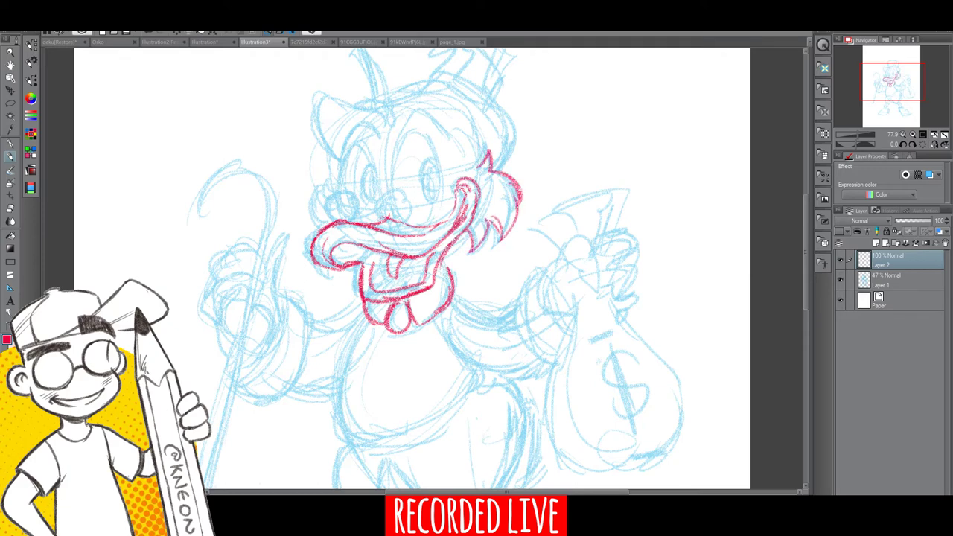
drag(324, 180, 314, 236)
drag(312, 202, 315, 237)
mouse_move(337, 194)
mouse_down()
mouse_move(335, 219)
mouse_move(354, 195)
mouse_move(354, 220)
mouse_move(335, 222)
mouse_move(417, 216)
mouse_move(323, 225)
mouse_up()
drag(319, 269, 343, 261)
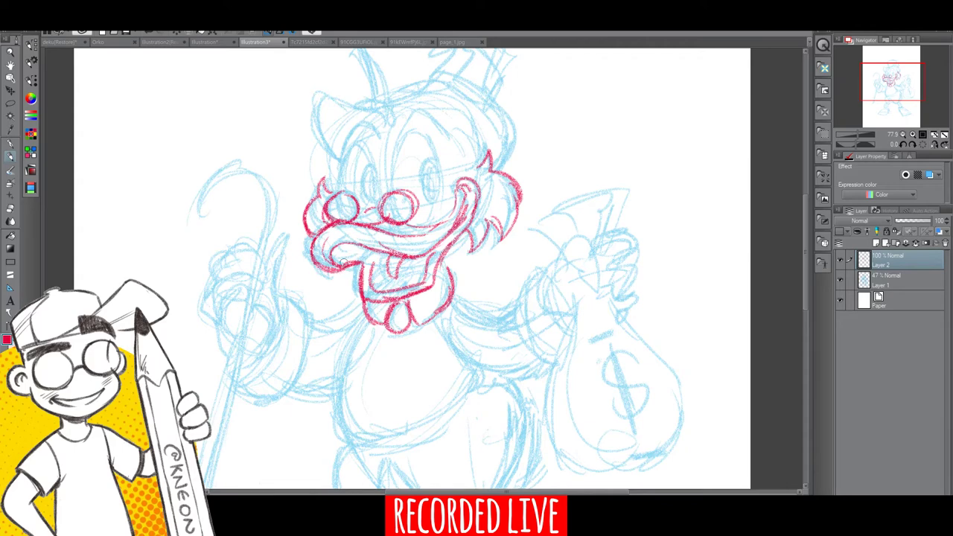
Outline both tall eyes, add the curved brows above them, and fill in the oval pupils.
drag(358, 149, 377, 219)
mouse_move(395, 177)
mouse_down()
mouse_move(411, 132)
mouse_move(436, 158)
mouse_move(430, 223)
mouse_up()
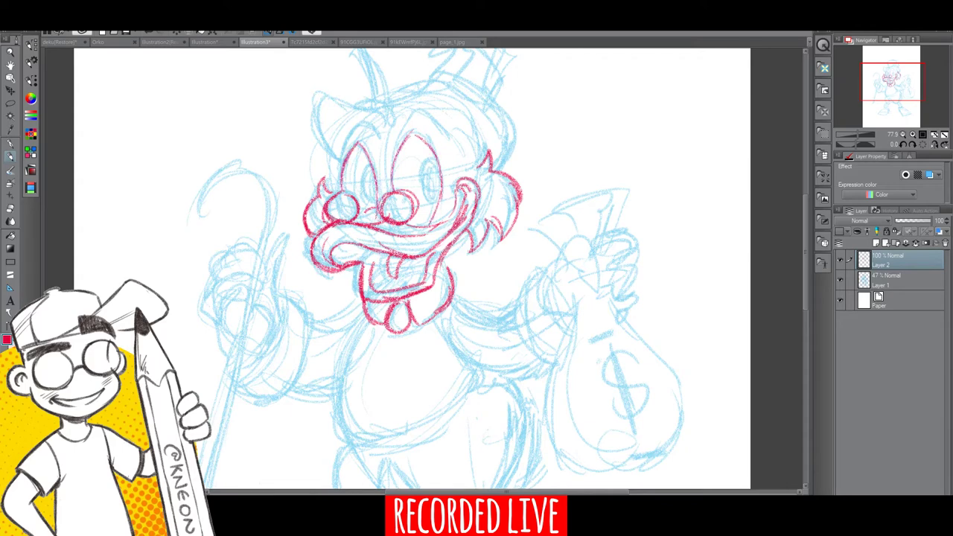
mouse_move(443, 180)
mouse_down()
mouse_move(428, 225)
mouse_move(418, 225)
mouse_up()
mouse_move(402, 133)
mouse_down()
mouse_move(413, 110)
mouse_move(441, 136)
mouse_up()
mouse_move(341, 152)
mouse_down()
mouse_move(372, 127)
mouse_move(378, 138)
mouse_up()
mouse_move(348, 139)
mouse_down()
mouse_move(340, 159)
mouse_move(369, 202)
mouse_move(368, 175)
mouse_move(371, 193)
mouse_up()
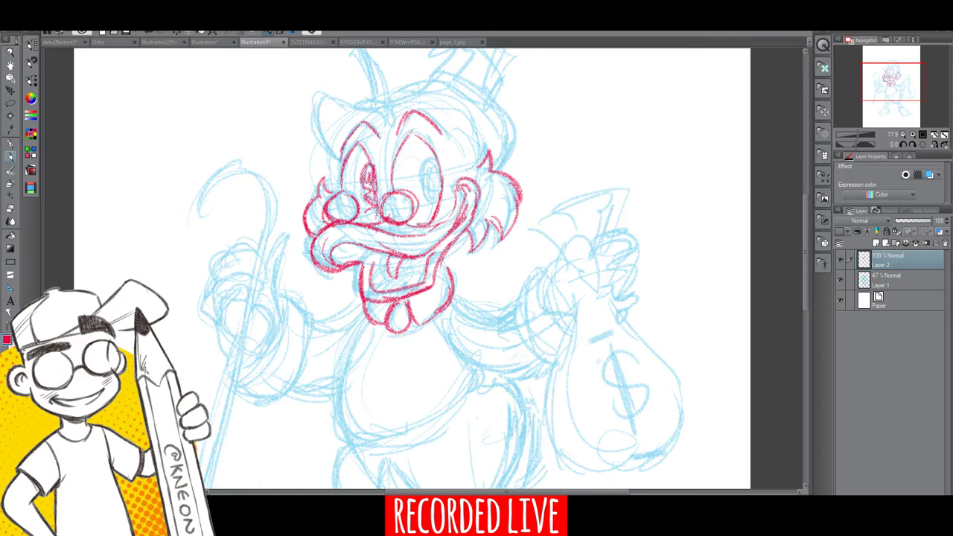
mouse_move(435, 160)
mouse_down()
mouse_move(420, 180)
mouse_move(432, 201)
mouse_move(424, 185)
mouse_move(451, 212)
mouse_move(461, 180)
mouse_up()
Add the forehead tuft and the sack-side edge of the head, and darken the line under the lower beak.
mouse_move(354, 117)
mouse_down()
mouse_move(387, 108)
mouse_move(395, 95)
mouse_move(392, 116)
mouse_move(446, 111)
mouse_move(481, 152)
mouse_up()
mouse_move(463, 118)
mouse_down()
mouse_move(472, 168)
mouse_move(496, 198)
mouse_move(503, 235)
mouse_up()
mouse_move(804, 291)
mouse_down()
mouse_move(804, 276)
mouse_move(805, 292)
mouse_up()
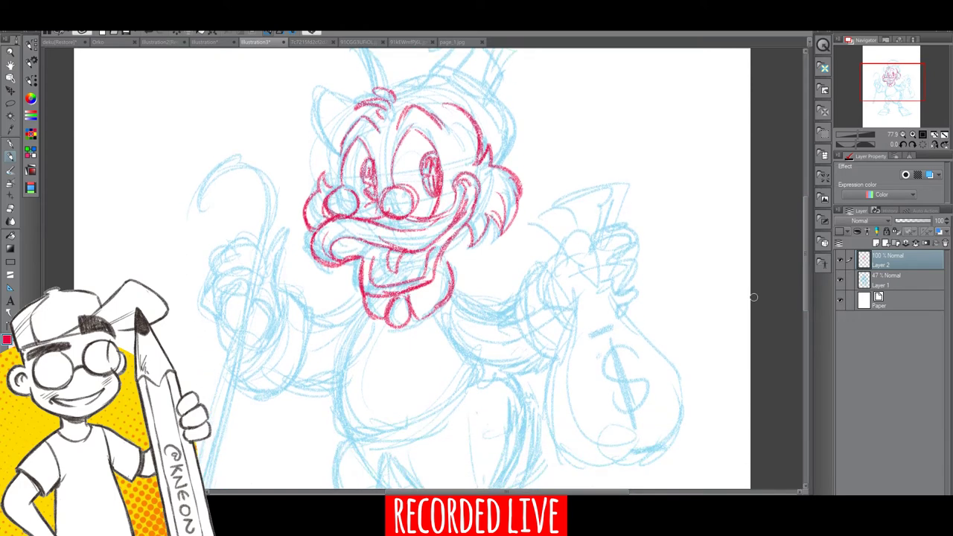
mouse_move(371, 299)
mouse_down()
mouse_move(415, 292)
mouse_move(436, 266)
mouse_up()
Outline the top hat's curled brim and tall crown, including the zigzag highlight on the crown.
mouse_move(808, 279)
mouse_down()
mouse_move(803, 258)
mouse_move(793, 267)
mouse_up()
mouse_move(320, 171)
mouse_down()
mouse_move(408, 153)
mouse_move(445, 134)
mouse_move(485, 154)
mouse_move(512, 210)
mouse_up()
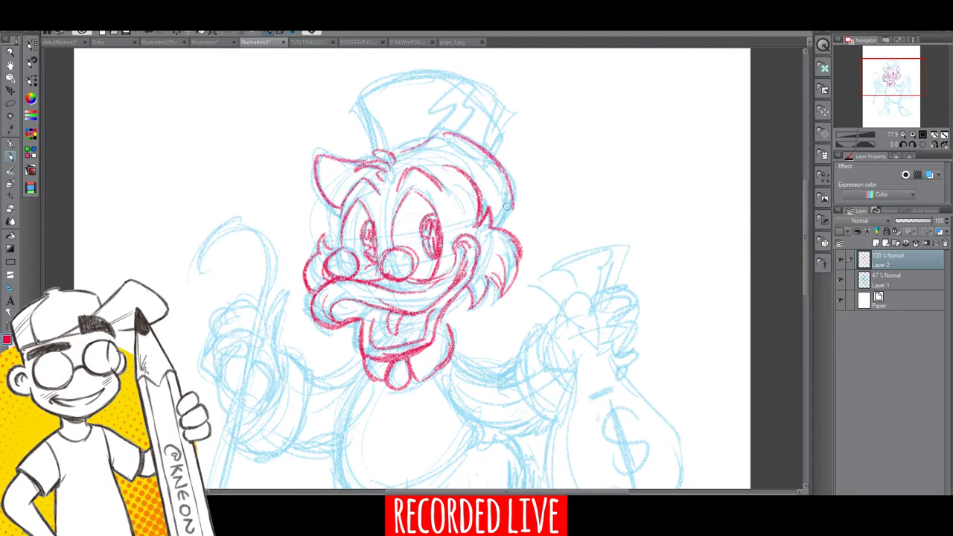
drag(484, 156, 506, 220)
drag(499, 172, 514, 223)
mouse_move(378, 142)
mouse_down()
mouse_move(439, 66)
mouse_move(494, 89)
mouse_up()
mouse_move(425, 65)
mouse_down()
mouse_move(508, 100)
mouse_move(517, 127)
mouse_move(498, 155)
mouse_move(496, 148)
mouse_up()
drag(432, 135, 387, 140)
mouse_move(457, 80)
mouse_down()
mouse_move(461, 120)
mouse_move(484, 90)
mouse_up()
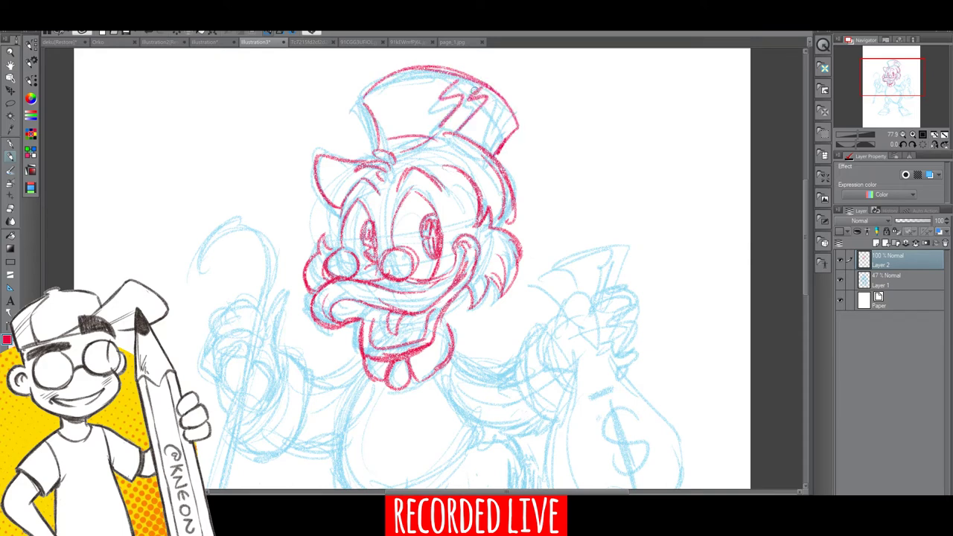
Shade the top hat's crown with diagonal hatching around the highlight, and touch up the brim and face lines.
mouse_move(406, 95)
mouse_down()
mouse_move(381, 102)
mouse_move(441, 74)
mouse_up()
drag(387, 134, 452, 91)
mouse_move(468, 131)
mouse_down()
mouse_move(484, 110)
mouse_move(511, 111)
mouse_move(506, 228)
mouse_up()
drag(436, 201, 441, 238)
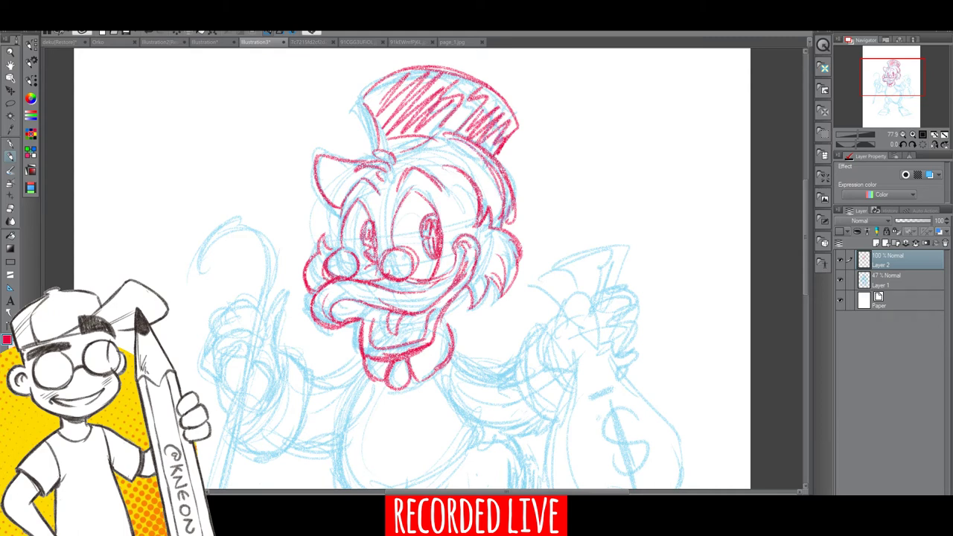
drag(422, 277, 445, 268)
Outline the round belly in red, from below the collar down around the coat's lower edge.
scroll(806, 250, down, 3)
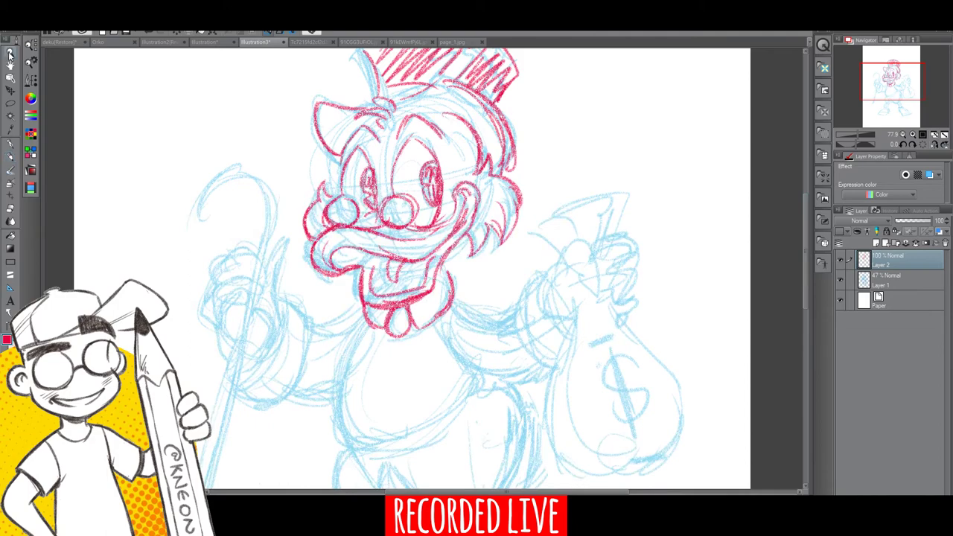
drag(569, 335, 560, 316)
drag(805, 282, 805, 316)
drag(471, 245, 480, 261)
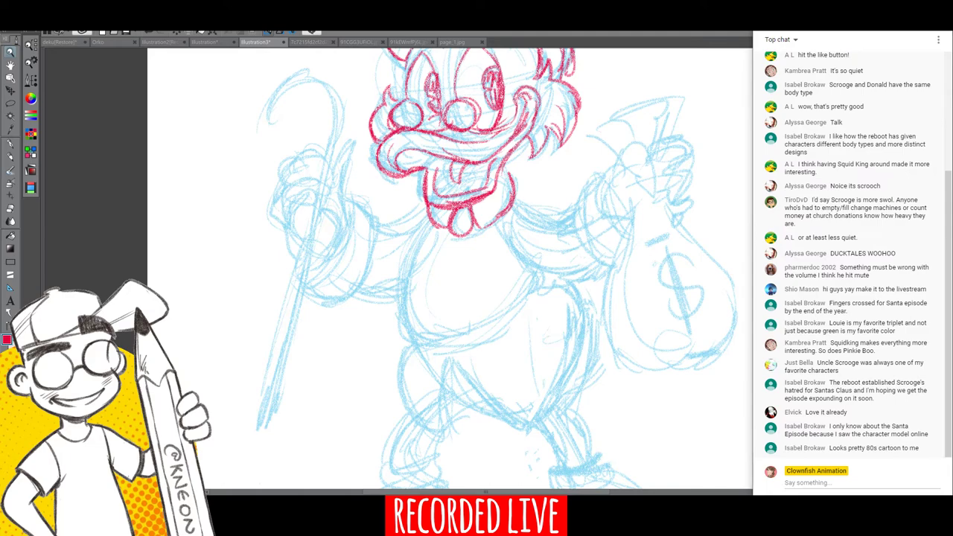
click(484, 273)
drag(480, 271, 457, 267)
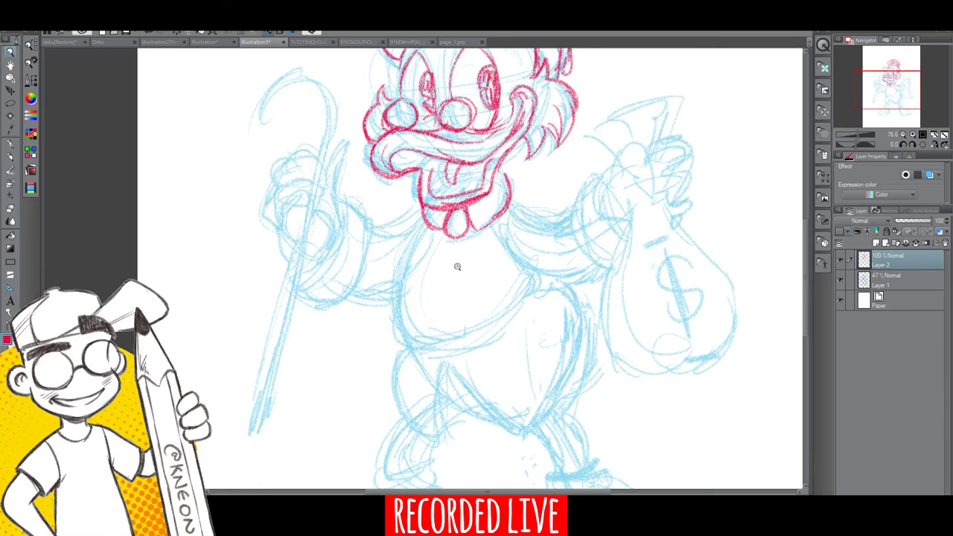
click(10, 157)
drag(419, 231, 399, 290)
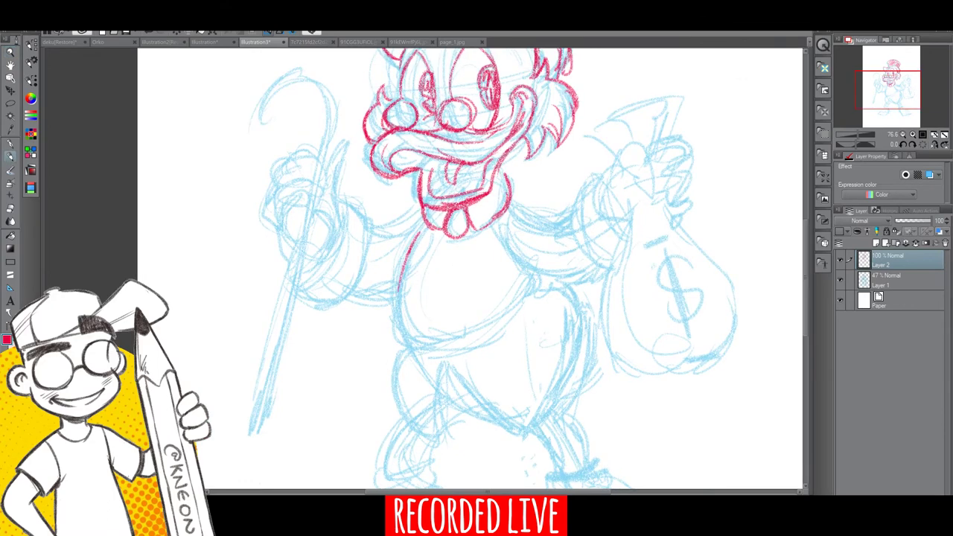
mouse_move(409, 249)
mouse_down()
mouse_move(402, 339)
mouse_move(462, 335)
mouse_move(524, 304)
mouse_move(532, 277)
mouse_up()
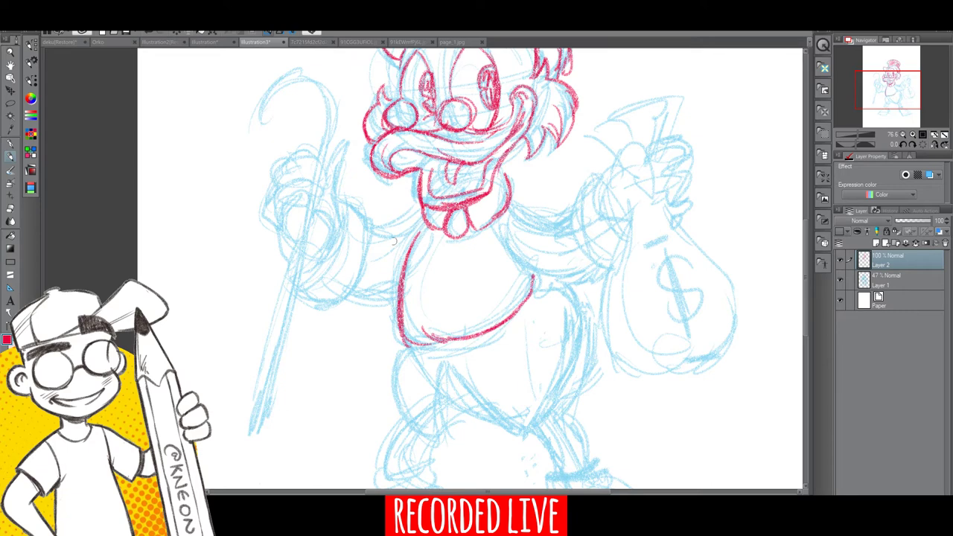
Draw the upper and lower edges of both sleeves and the sack-side edge of the chest.
drag(369, 236, 422, 216)
drag(348, 295, 402, 286)
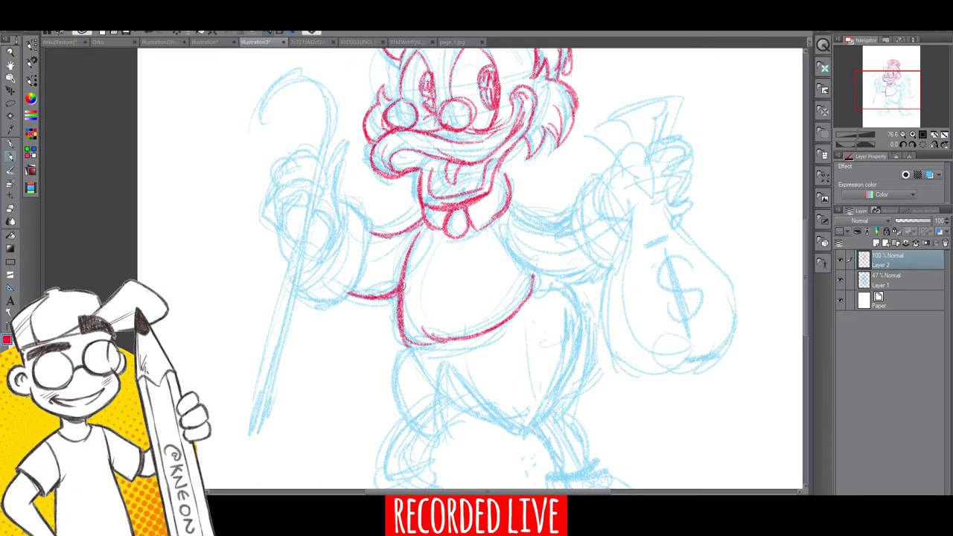
drag(500, 232, 539, 281)
mouse_move(502, 201)
mouse_down()
mouse_move(551, 226)
mouse_move(536, 225)
mouse_move(574, 207)
mouse_up()
mouse_move(536, 279)
mouse_down()
mouse_move(581, 282)
mouse_move(607, 270)
mouse_up()
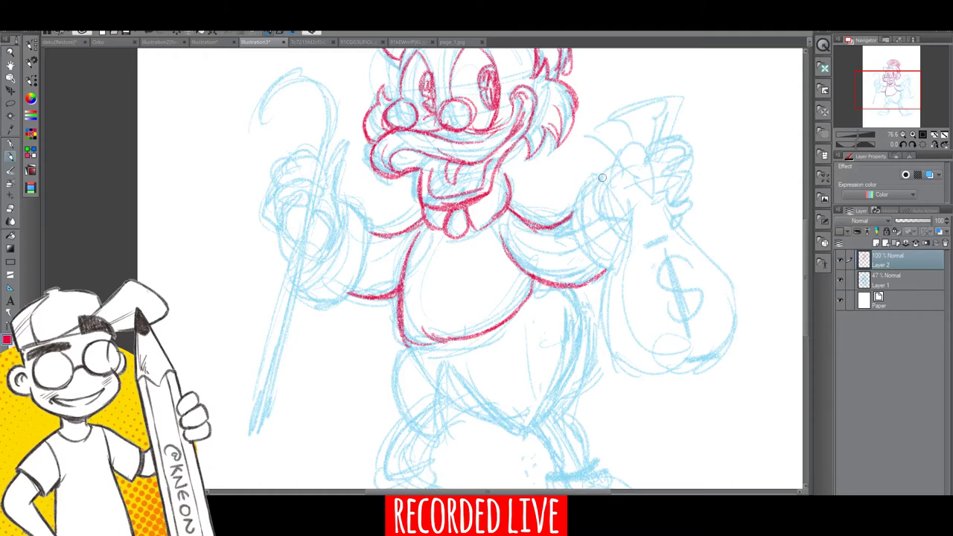
Draw the flared cuffs around both wrists and reinforce the underside of the sack-side sleeve.
mouse_move(610, 177)
mouse_down()
mouse_move(570, 195)
mouse_move(578, 254)
mouse_move(594, 262)
mouse_move(604, 187)
mouse_move(623, 238)
mouse_up()
mouse_move(597, 198)
mouse_down()
mouse_move(624, 235)
mouse_move(610, 233)
mouse_up()
mouse_move(343, 218)
mouse_down()
mouse_move(321, 274)
mouse_move(323, 257)
mouse_move(302, 285)
mouse_move(295, 280)
mouse_move(326, 303)
mouse_move(351, 282)
mouse_move(371, 221)
mouse_up()
drag(343, 204, 373, 227)
drag(525, 266, 578, 289)
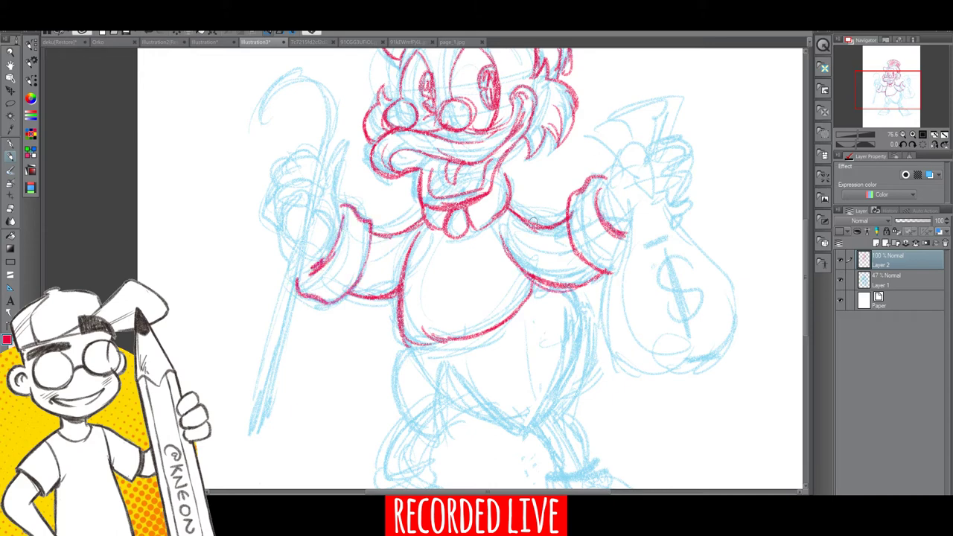
Rework the sleeve outlines and add a second line along the coat's lower hem.
click(11, 209)
drag(380, 230, 424, 222)
click(10, 158)
drag(354, 290, 402, 276)
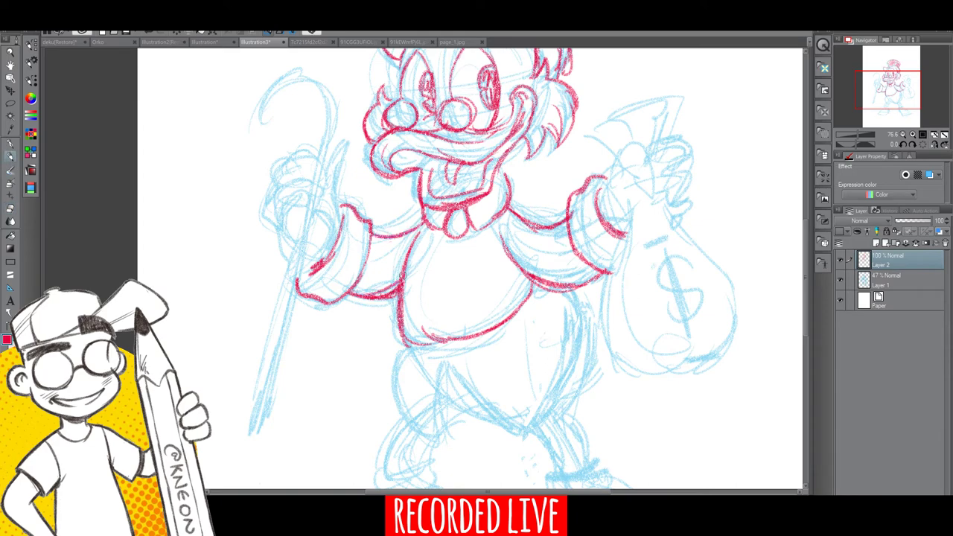
drag(544, 286, 581, 290)
mouse_move(399, 322)
mouse_down()
mouse_move(426, 347)
mouse_move(482, 349)
mouse_move(524, 310)
mouse_move(481, 349)
mouse_up()
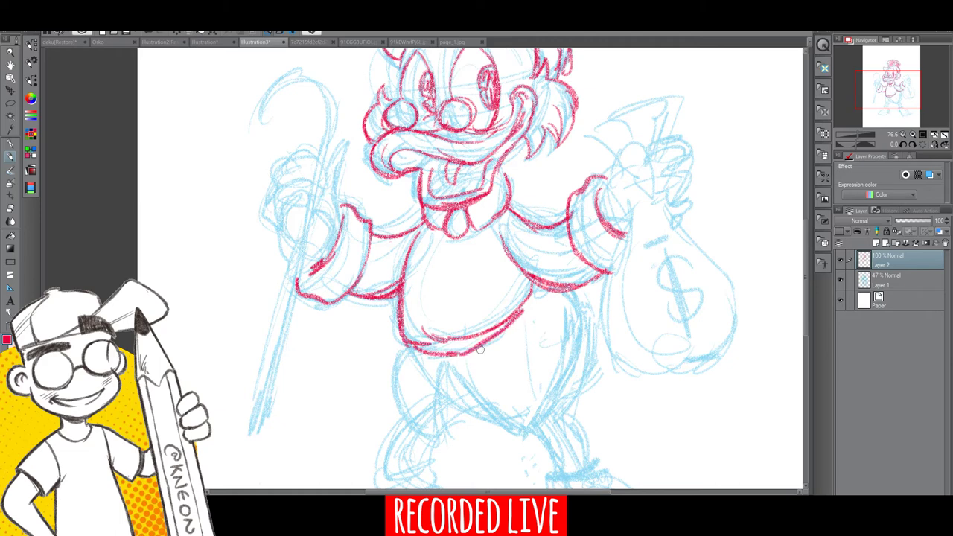
Erase the lower beak's outline, redraw it around the tongue, and rebuild the collar lines beneath it.
drag(805, 303, 804, 282)
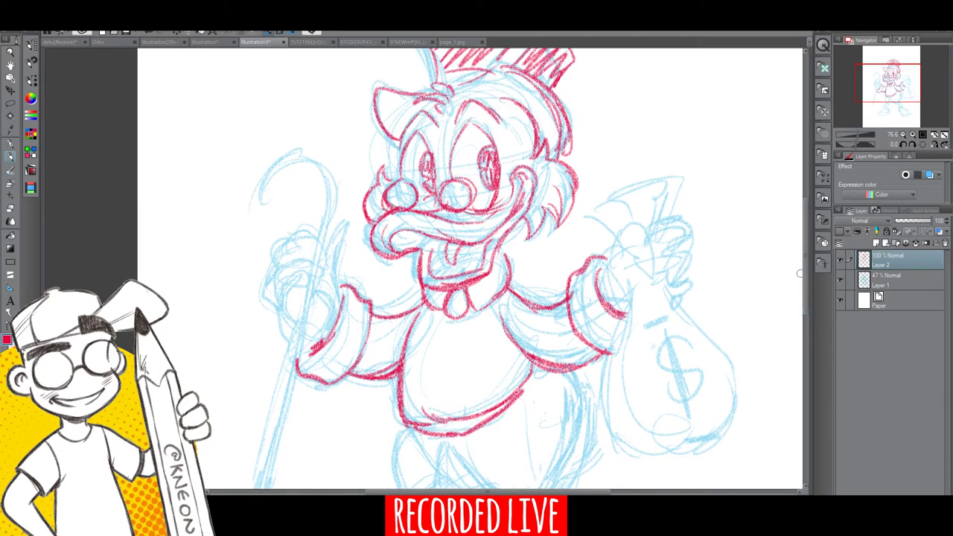
click(10, 210)
mouse_move(428, 288)
mouse_down()
mouse_move(486, 278)
mouse_move(425, 290)
mouse_move(463, 284)
mouse_move(435, 281)
mouse_up()
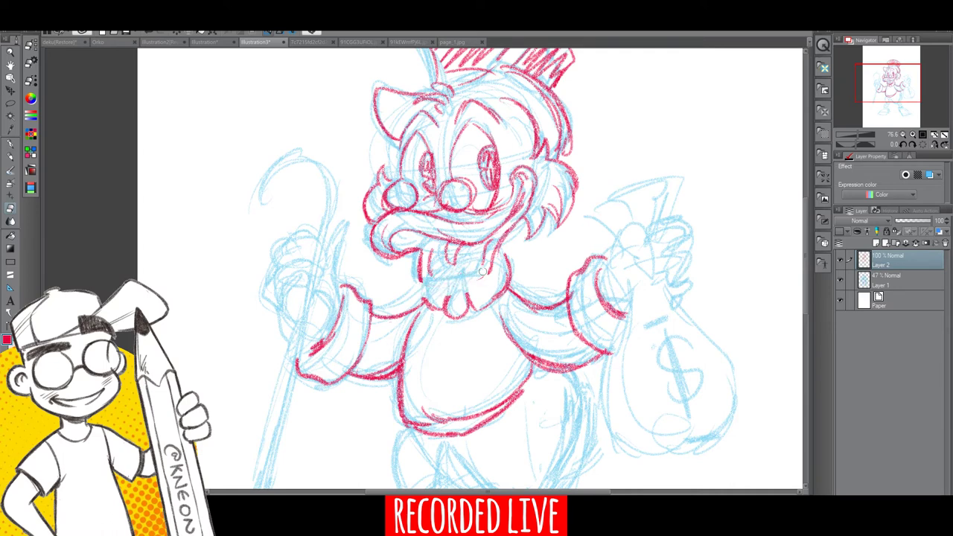
click(10, 158)
mouse_move(430, 273)
mouse_down()
mouse_move(438, 285)
mouse_move(454, 283)
mouse_move(484, 260)
mouse_up()
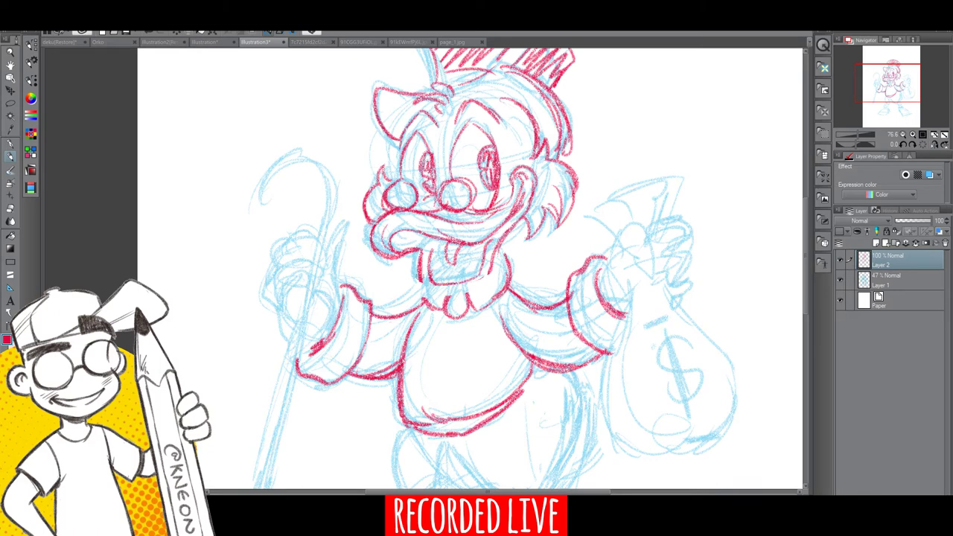
mouse_move(416, 276)
mouse_down()
mouse_move(426, 294)
mouse_move(488, 284)
mouse_move(496, 253)
mouse_up()
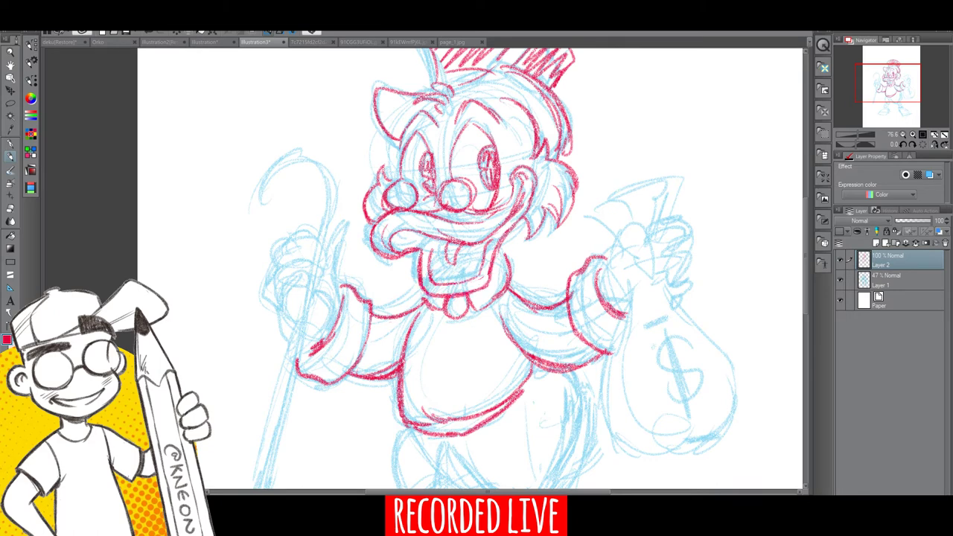
drag(419, 286, 429, 311)
mouse_move(501, 253)
mouse_down()
mouse_move(511, 305)
mouse_move(482, 311)
mouse_up()
drag(428, 298, 418, 310)
Outline the gloved hand around the cane and the gloved hand gripping the money sack.
mouse_move(285, 276)
mouse_down()
mouse_move(268, 302)
mouse_move(312, 263)
mouse_move(276, 324)
mouse_move(292, 320)
mouse_move(309, 285)
mouse_move(322, 315)
mouse_up()
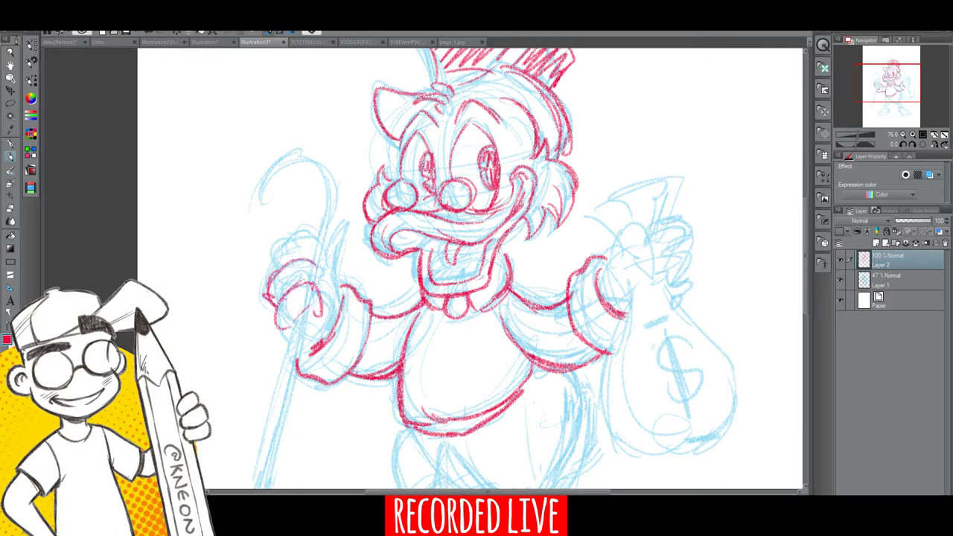
mouse_move(271, 274)
mouse_down()
mouse_move(311, 232)
mouse_move(323, 266)
mouse_move(347, 226)
mouse_move(332, 322)
mouse_move(277, 328)
mouse_move(285, 343)
mouse_up()
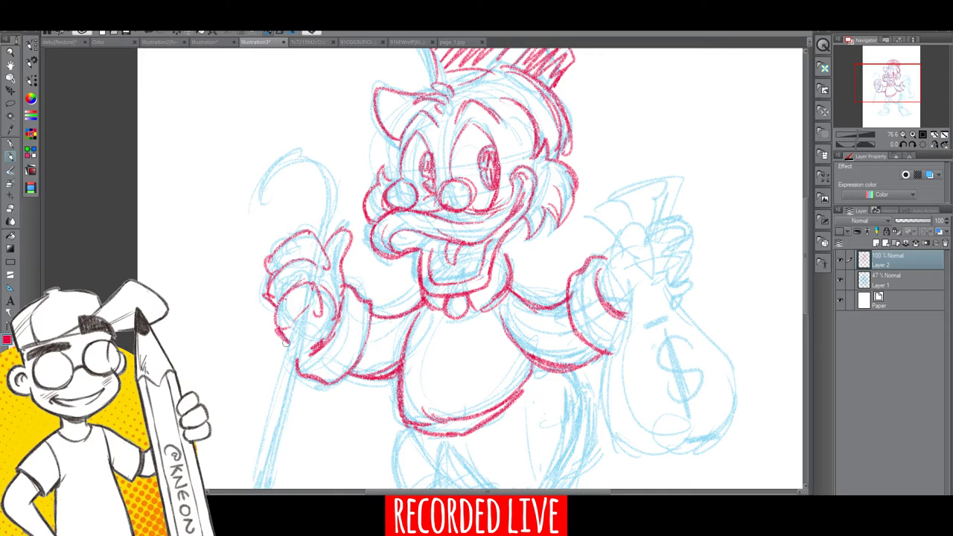
mouse_move(607, 266)
mouse_down()
mouse_move(627, 225)
mouse_move(649, 232)
mouse_move(639, 277)
mouse_move(650, 242)
mouse_move(673, 252)
mouse_move(676, 277)
mouse_move(659, 280)
mouse_move(702, 292)
mouse_move(687, 285)
mouse_up()
drag(611, 263, 606, 276)
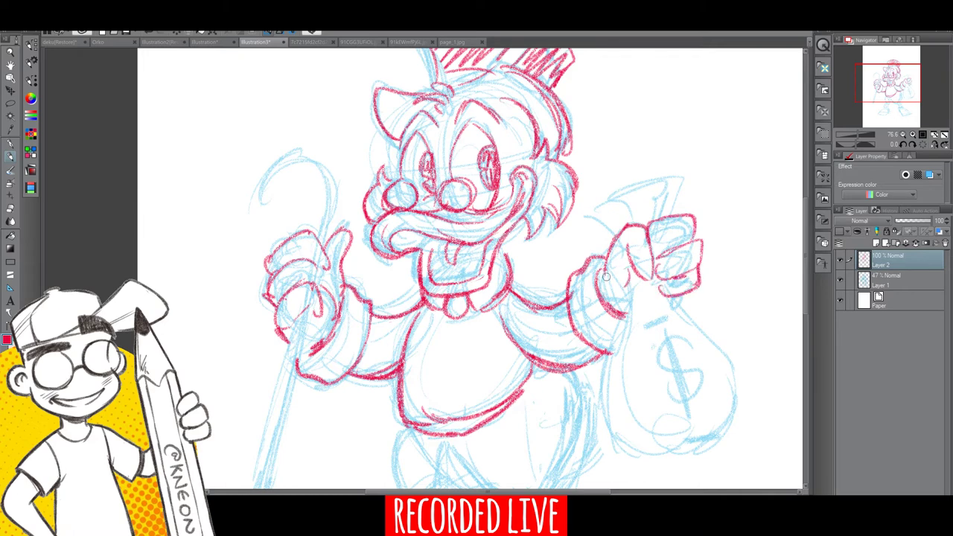
mouse_move(536, 220)
mouse_down()
mouse_move(524, 242)
mouse_move(534, 216)
mouse_up()
Study the Uncle Scrooge comic cover reference, return to the Scrooge drawing and view more of the figure.
click(316, 43)
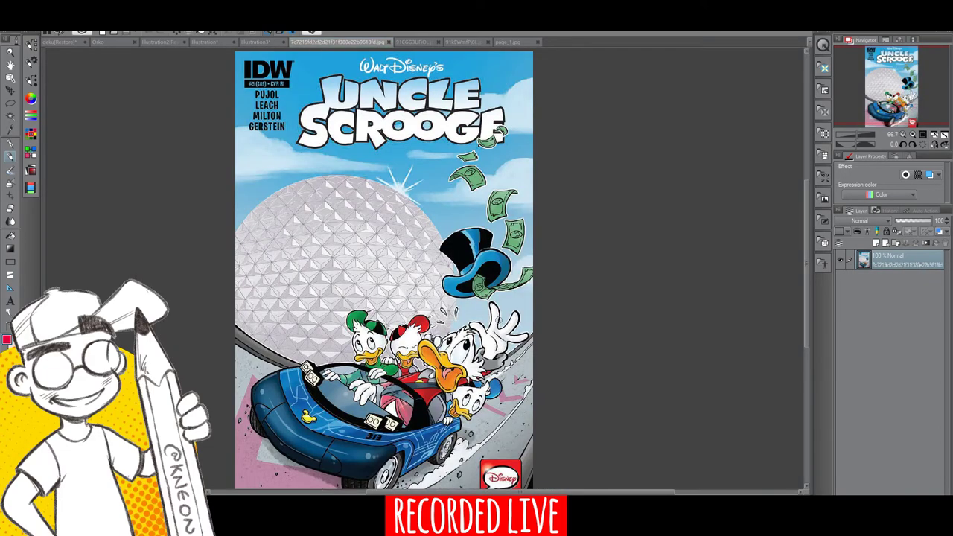
mouse_move(808, 262)
mouse_down()
mouse_move(807, 291)
mouse_move(807, 277)
mouse_up()
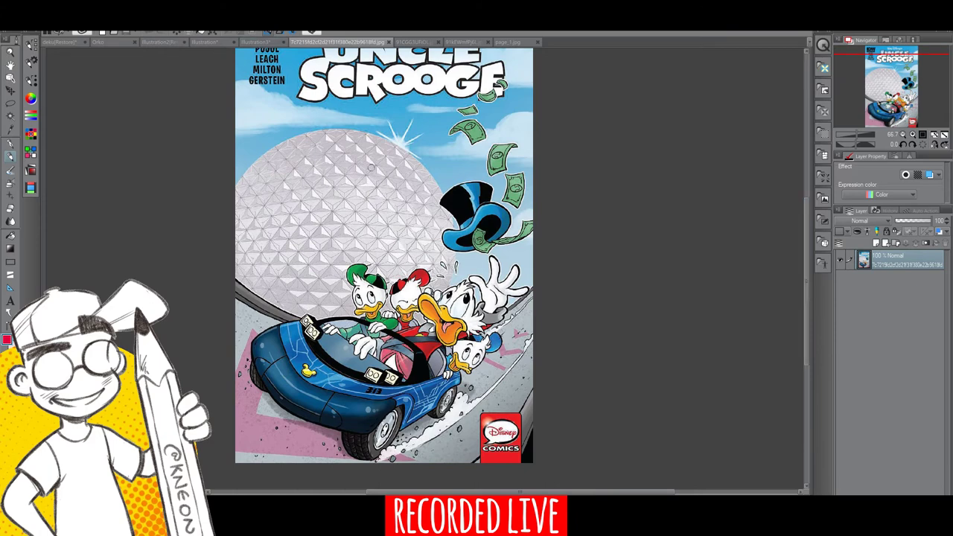
click(261, 42)
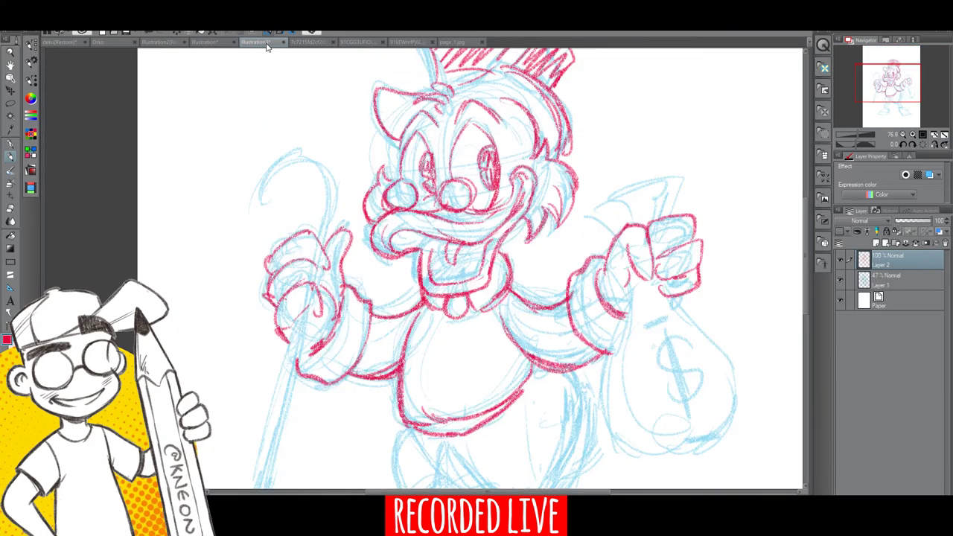
click(11, 55)
drag(594, 321, 582, 295)
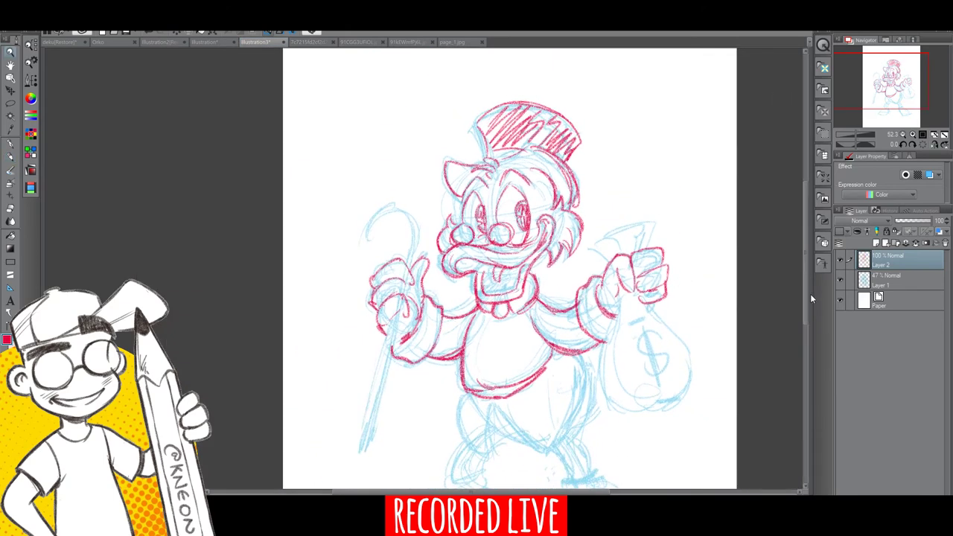
Outline the lower coat below the hem, with its pointed front opening and rounded sides.
drag(807, 297, 801, 329)
click(10, 157)
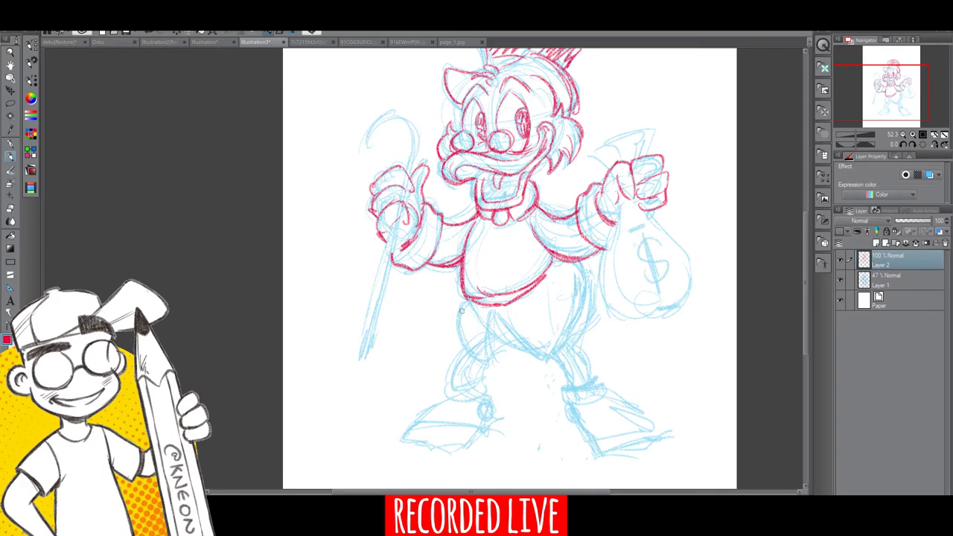
mouse_move(469, 300)
mouse_down()
mouse_move(457, 322)
mouse_move(466, 351)
mouse_move(497, 363)
mouse_move(498, 315)
mouse_move(497, 367)
mouse_up()
mouse_move(494, 317)
mouse_down()
mouse_move(539, 362)
mouse_move(555, 344)
mouse_move(551, 361)
mouse_move(578, 320)
mouse_move(580, 283)
mouse_move(552, 298)
mouse_up()
drag(584, 267, 578, 324)
drag(578, 323, 556, 358)
drag(580, 291, 572, 333)
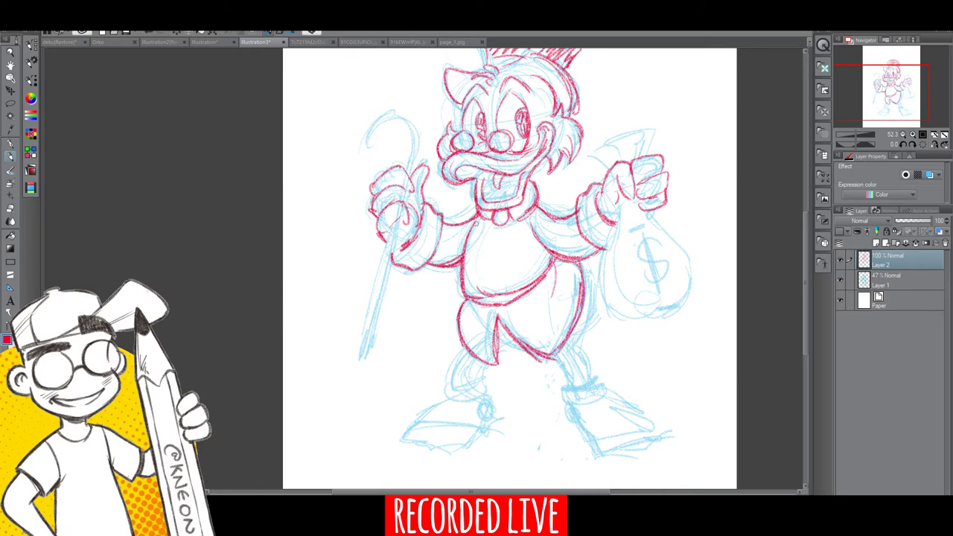
Add the bow detail beneath the collar and outline the cane from its curved handle to its tip.
mouse_move(493, 215)
mouse_down()
mouse_move(511, 217)
mouse_move(533, 179)
mouse_move(524, 202)
mouse_up()
mouse_move(372, 122)
mouse_down()
mouse_move(365, 152)
mouse_move(383, 136)
mouse_move(408, 134)
mouse_move(402, 169)
mouse_move(394, 112)
mouse_move(421, 145)
mouse_move(386, 298)
mouse_up()
drag(396, 216, 362, 340)
mouse_move(371, 302)
mouse_down()
mouse_move(365, 363)
mouse_move(405, 220)
mouse_move(357, 359)
mouse_up()
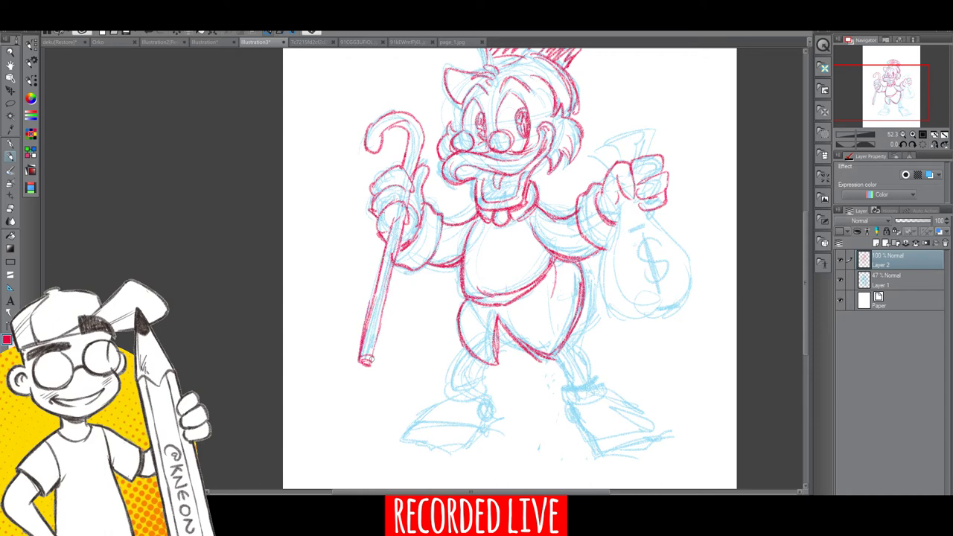
Outline the tail feathers behind the coat, both legs and the rounded cuffs at the ankles.
mouse_move(586, 274)
mouse_down()
mouse_move(583, 249)
mouse_move(602, 321)
mouse_move(581, 344)
mouse_up()
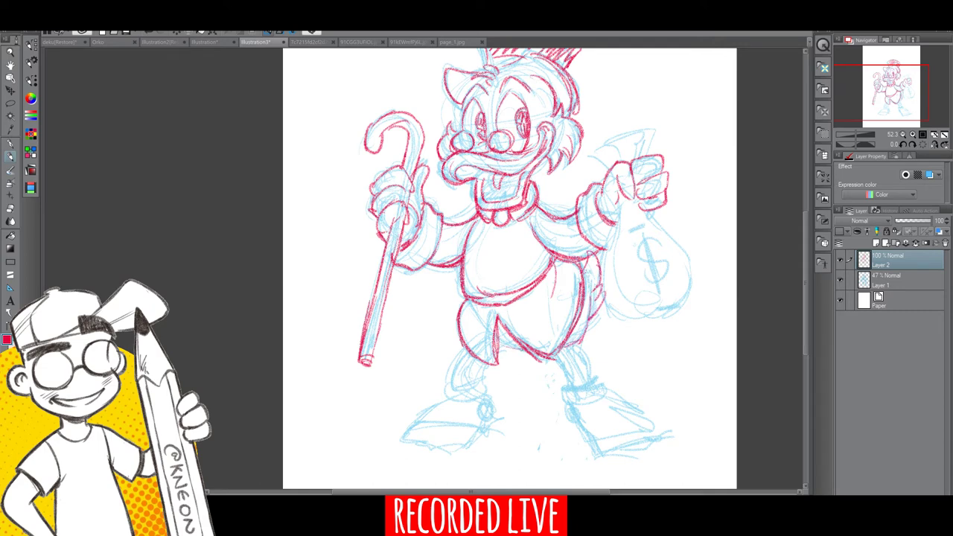
drag(497, 352, 532, 345)
mouse_move(462, 353)
mouse_down()
mouse_move(453, 386)
mouse_move(472, 382)
mouse_move(455, 387)
mouse_up()
drag(570, 356, 566, 385)
mouse_move(570, 338)
mouse_down()
mouse_move(594, 381)
mouse_move(556, 401)
mouse_move(607, 396)
mouse_up()
drag(608, 388, 603, 377)
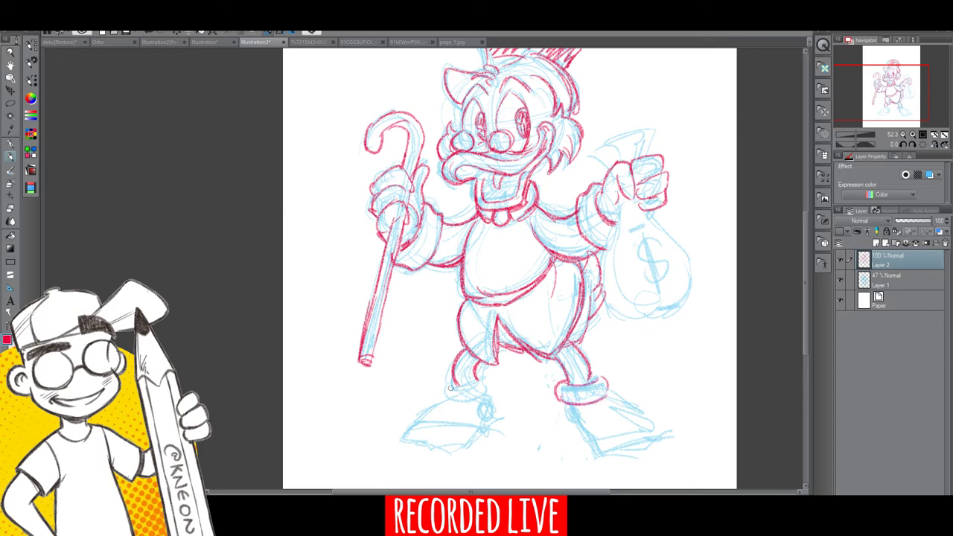
mouse_move(450, 388)
mouse_down()
mouse_move(489, 381)
mouse_move(444, 402)
mouse_move(487, 399)
mouse_up()
drag(480, 376, 497, 396)
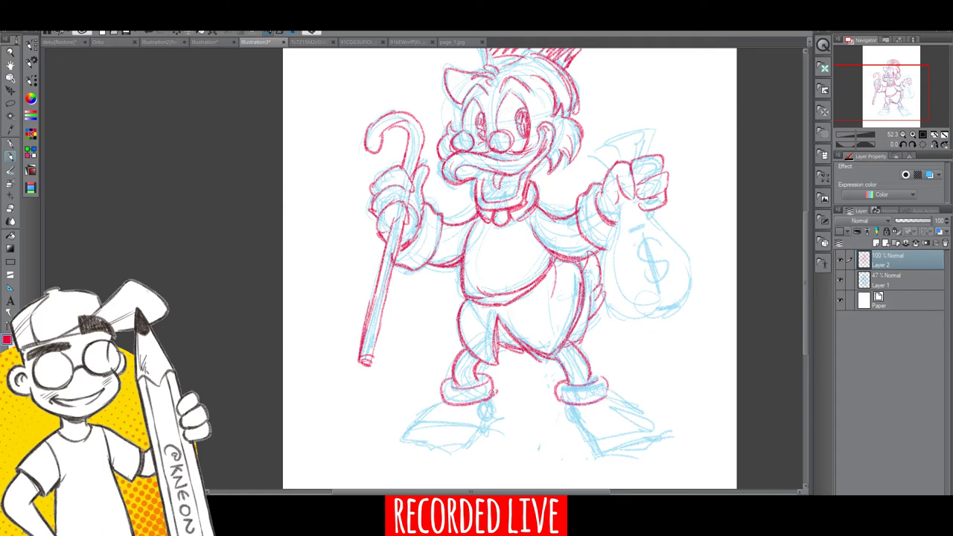
Outline the money sack with its gathered top above the hand and draw the dollar sign on its front.
mouse_move(618, 198)
mouse_down()
mouse_move(600, 286)
mouse_move(606, 316)
mouse_move(645, 320)
mouse_move(679, 308)
mouse_up()
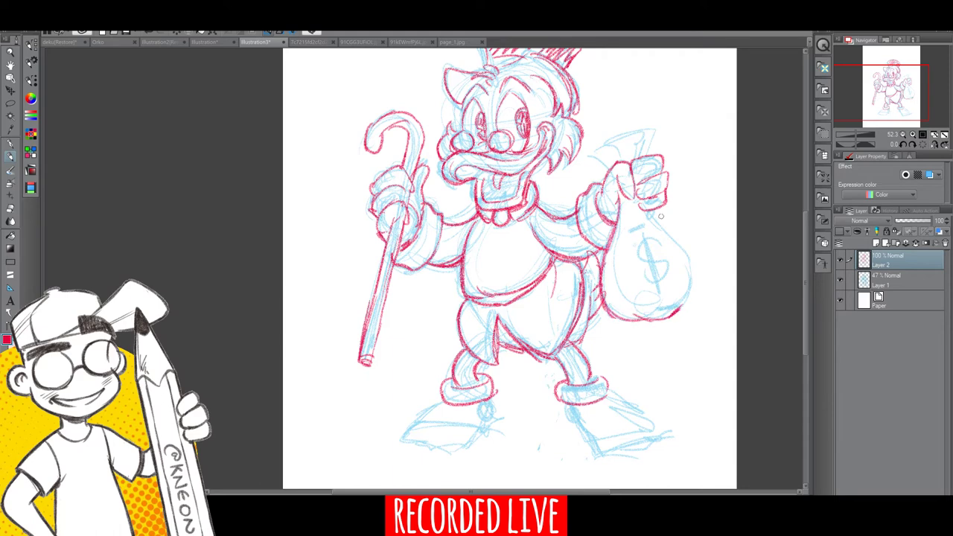
mouse_move(656, 219)
mouse_down()
mouse_move(676, 240)
mouse_move(695, 296)
mouse_move(631, 306)
mouse_up()
drag(651, 239, 645, 276)
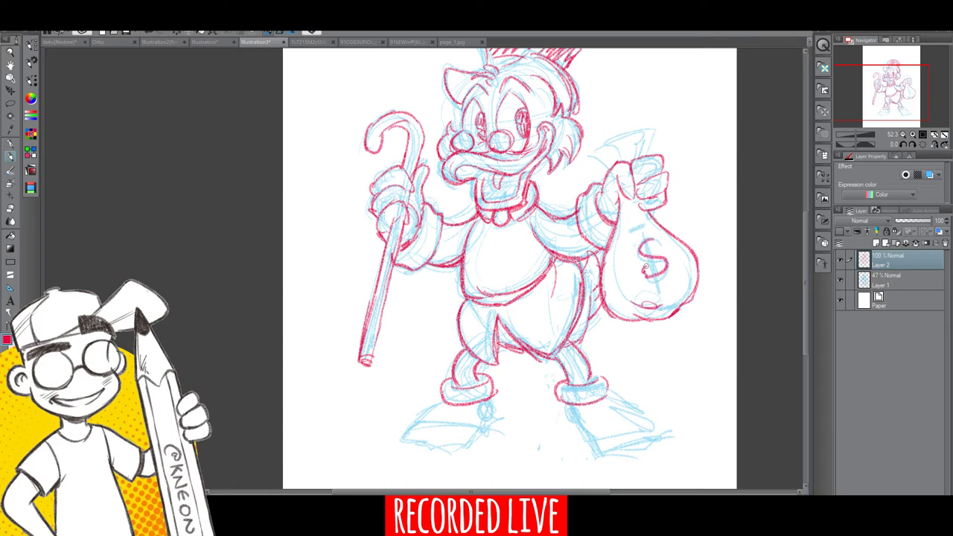
mouse_move(661, 236)
mouse_down()
mouse_move(639, 246)
mouse_move(643, 280)
mouse_up()
mouse_move(641, 231)
mouse_down()
mouse_move(659, 289)
mouse_move(649, 249)
mouse_up()
mouse_move(605, 155)
mouse_down()
mouse_move(589, 161)
mouse_move(647, 125)
mouse_up()
drag(645, 133, 641, 154)
mouse_move(659, 135)
mouse_down()
mouse_move(616, 216)
mouse_move(609, 282)
mouse_move(648, 317)
mouse_up()
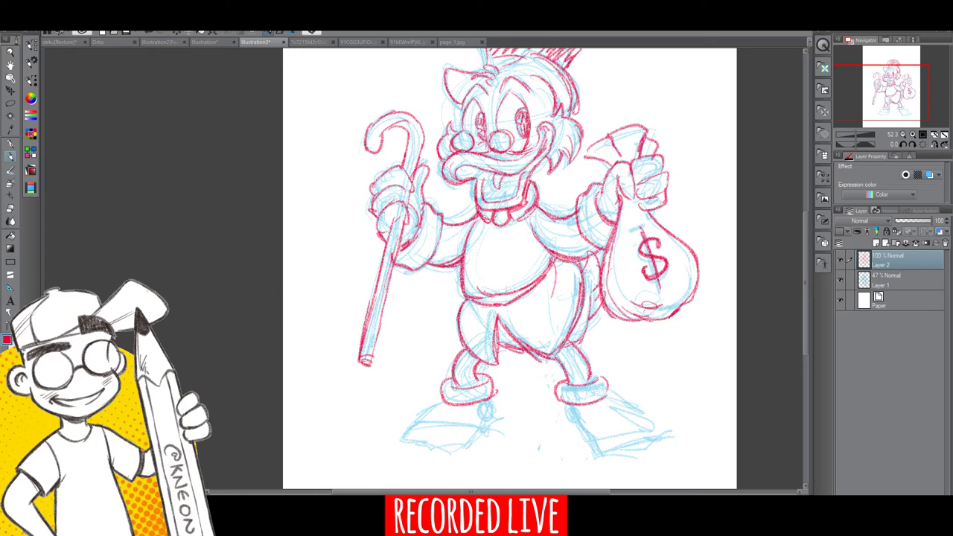
Reinforce the outlines of the coat's side, the face, the hat's edge and the cane around the glove.
drag(583, 262, 581, 326)
drag(806, 271, 805, 241)
drag(445, 162, 462, 218)
drag(480, 115, 488, 142)
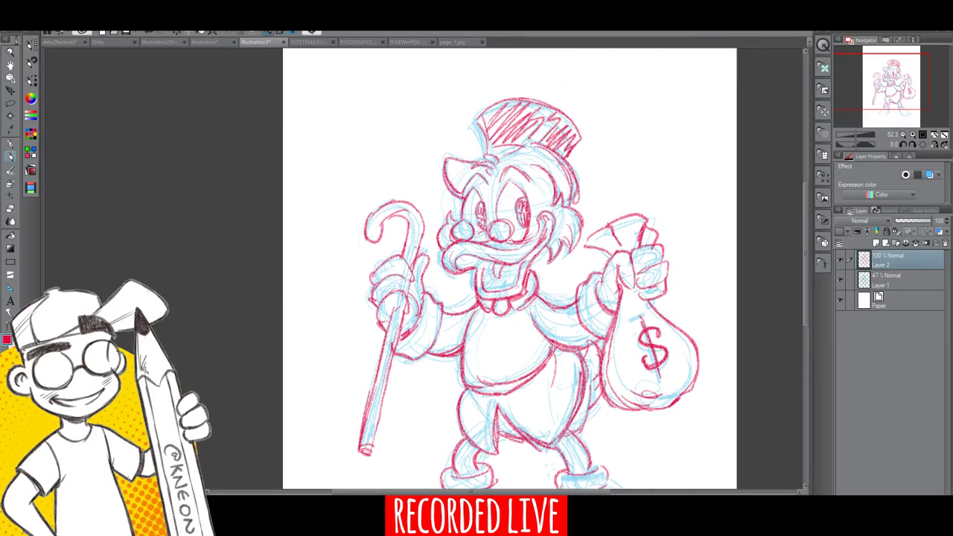
drag(424, 231, 412, 278)
drag(404, 321, 397, 350)
Outline both shoes below the ankle cuffs, including the side buttons, fold lines and soles.
drag(805, 284, 801, 326)
mouse_move(437, 382)
mouse_down()
mouse_move(419, 391)
mouse_move(468, 419)
mouse_move(490, 380)
mouse_move(477, 378)
mouse_up()
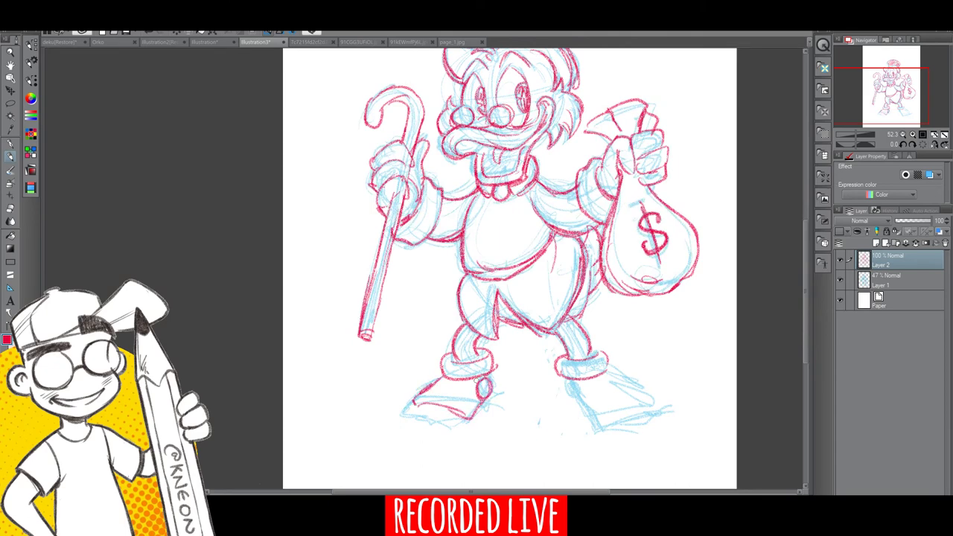
mouse_move(567, 383)
mouse_down()
mouse_move(578, 381)
mouse_move(570, 401)
mouse_up()
drag(584, 380, 609, 373)
mouse_move(588, 418)
mouse_down()
mouse_move(633, 400)
mouse_move(643, 391)
mouse_move(634, 384)
mouse_move(644, 400)
mouse_up()
mouse_move(415, 402)
mouse_down()
mouse_move(456, 394)
mouse_move(444, 383)
mouse_up()
mouse_move(414, 405)
mouse_down()
mouse_move(454, 430)
mouse_move(472, 426)
mouse_move(491, 388)
mouse_up()
mouse_move(587, 421)
mouse_down()
mouse_move(595, 434)
mouse_move(646, 427)
mouse_up()
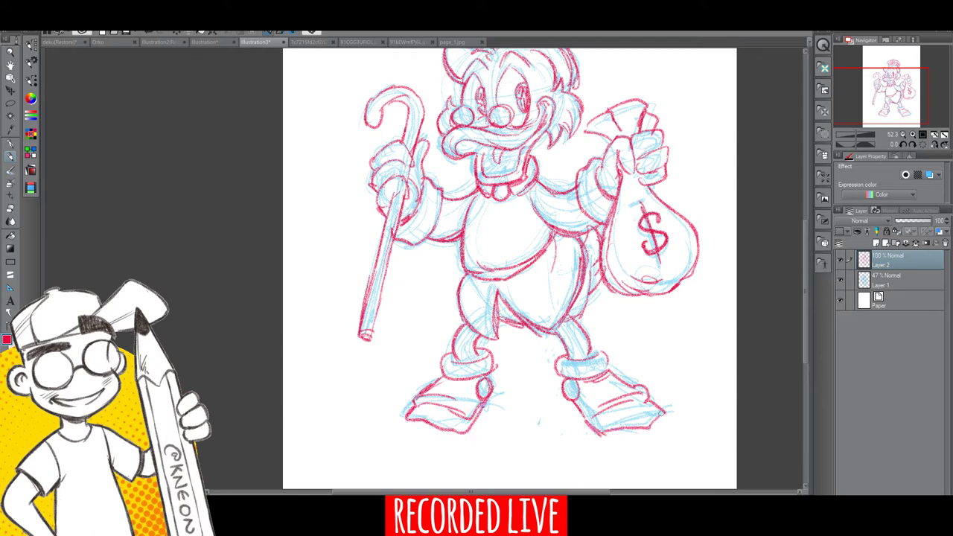
Erase the sole line of the shoe on the cane side, redraw it more angular, and add detail strokes to both shoes.
click(11, 211)
drag(419, 424, 465, 432)
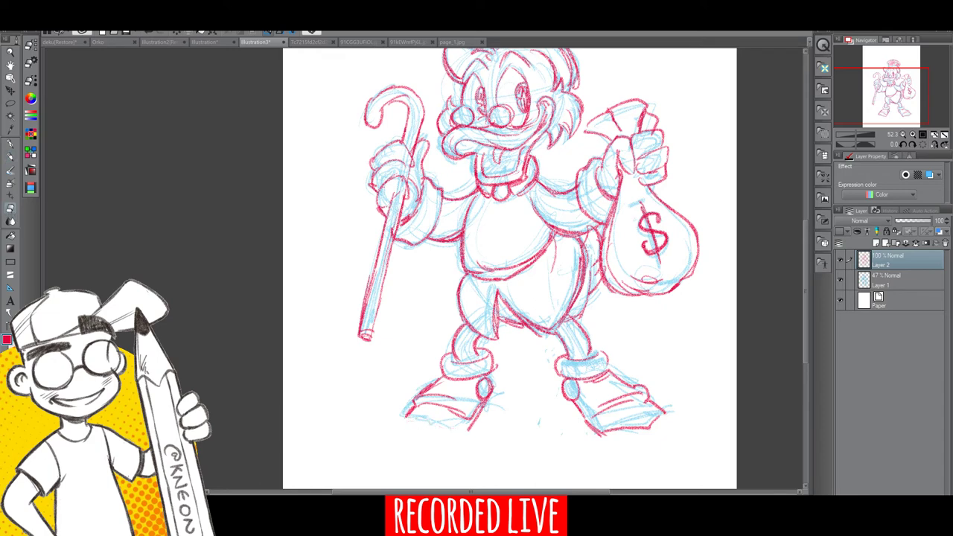
click(11, 160)
mouse_move(428, 439)
mouse_down()
mouse_move(477, 416)
mouse_move(497, 392)
mouse_move(493, 371)
mouse_up()
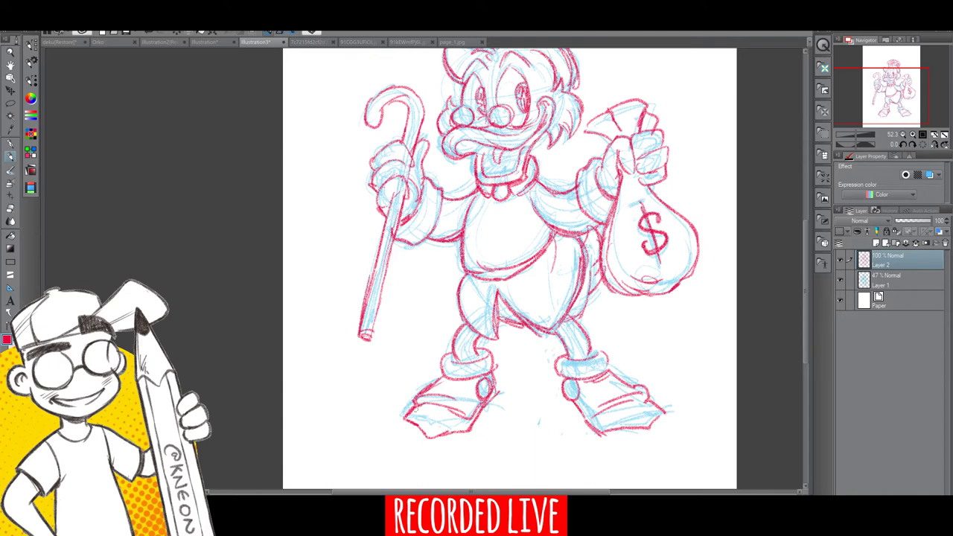
drag(415, 419, 464, 406)
drag(613, 420, 620, 409)
Lasso the head and top hat, scale them down slightly, nudge them into place, and clear the selection.
scroll(808, 320, up, 5)
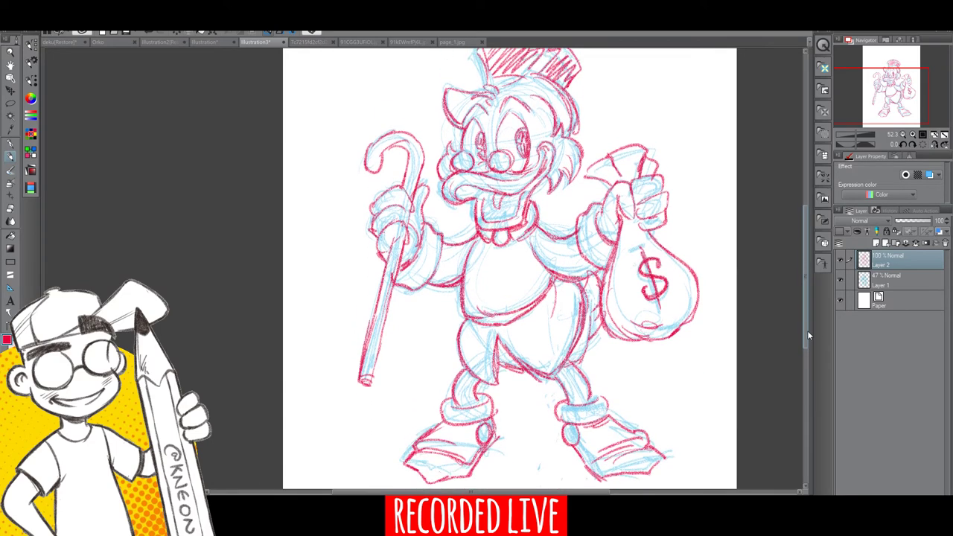
scroll(807, 327, up, 5)
click(11, 54)
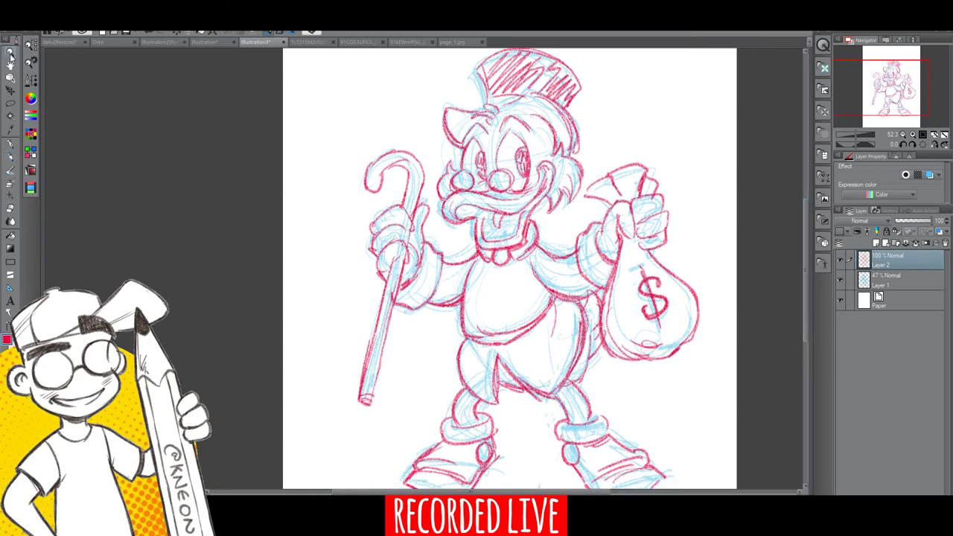
drag(696, 321, 644, 331)
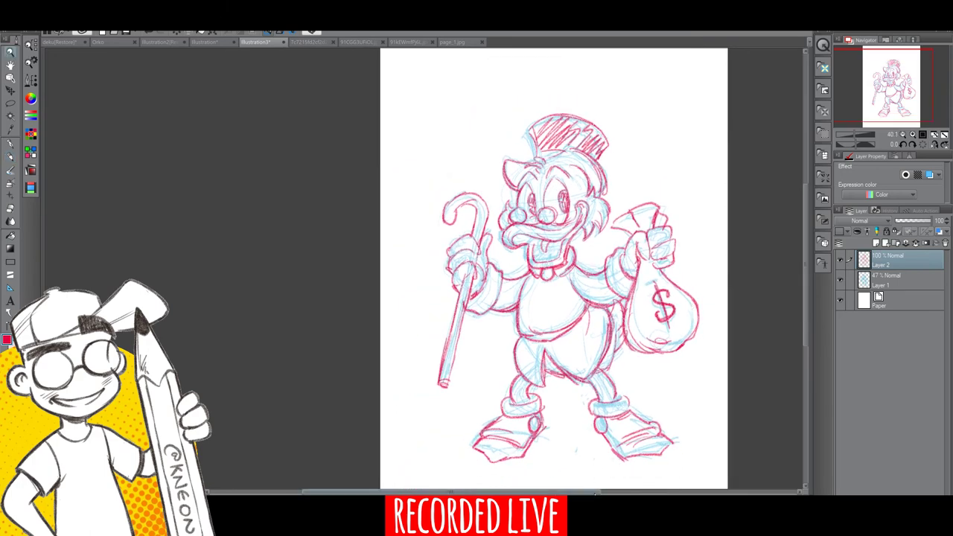
drag(570, 493, 616, 492)
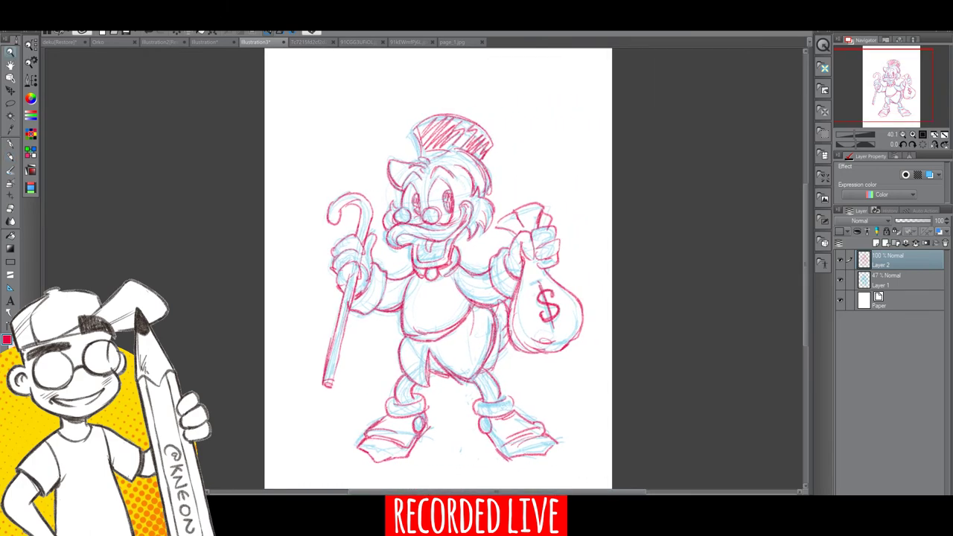
scroll(806, 324, down, 2)
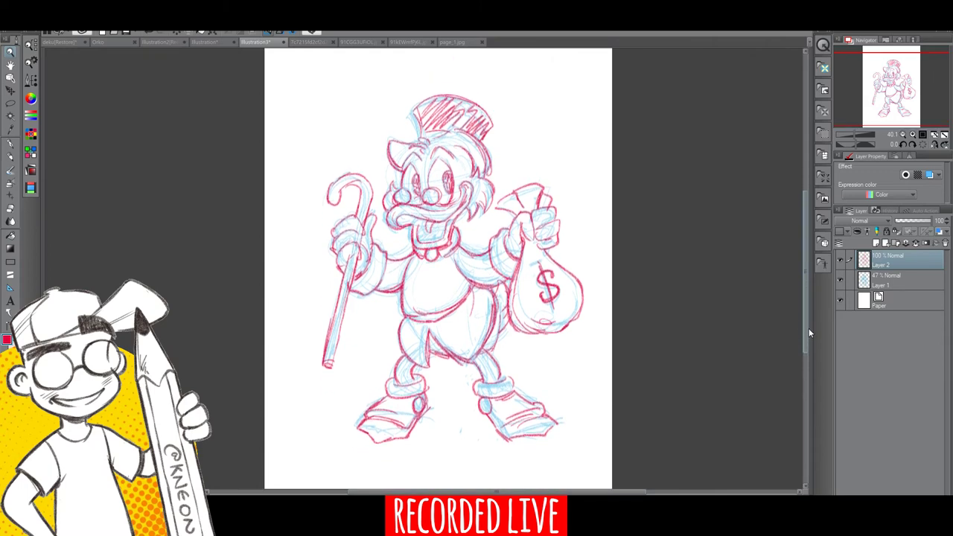
drag(809, 329, 807, 327)
click(10, 104)
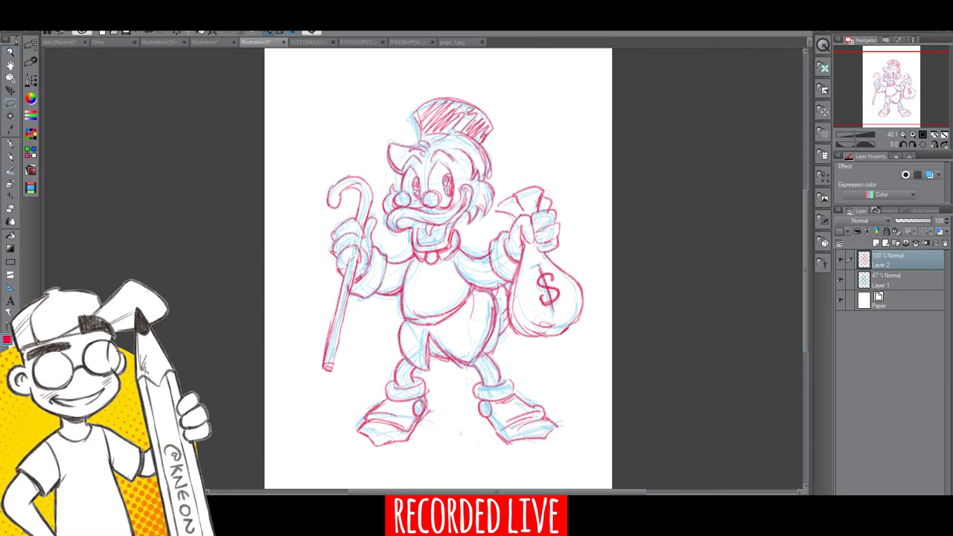
mouse_move(462, 83)
mouse_down()
mouse_move(399, 115)
mouse_move(382, 195)
mouse_move(409, 246)
mouse_up()
mouse_move(480, 228)
mouse_down()
mouse_move(510, 169)
mouse_move(508, 120)
mouse_move(461, 83)
mouse_up()
click(481, 269)
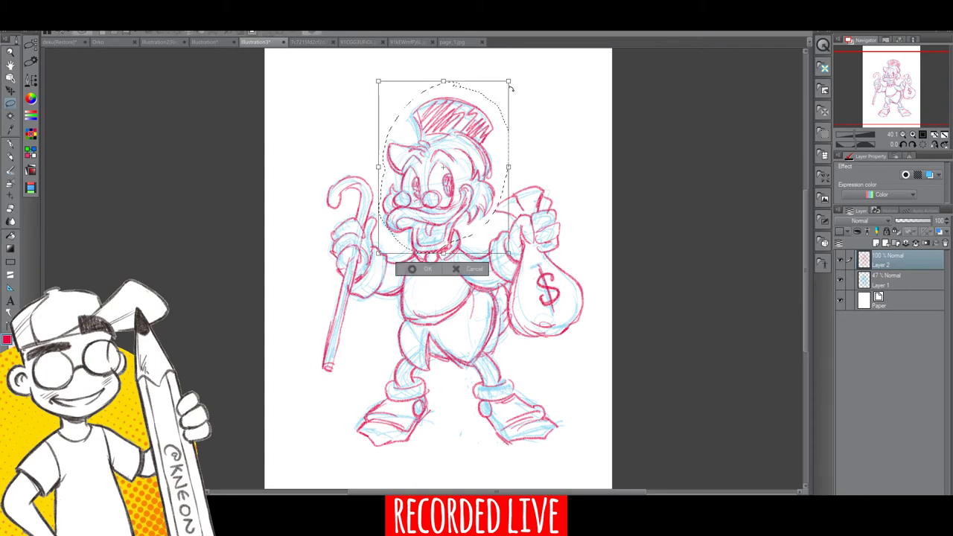
drag(506, 86, 505, 87)
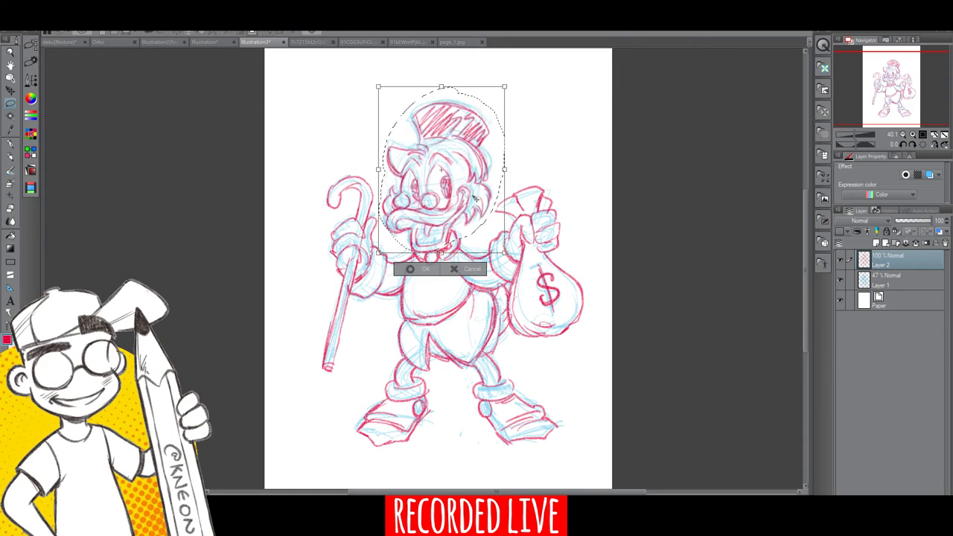
drag(475, 197, 477, 197)
click(414, 270)
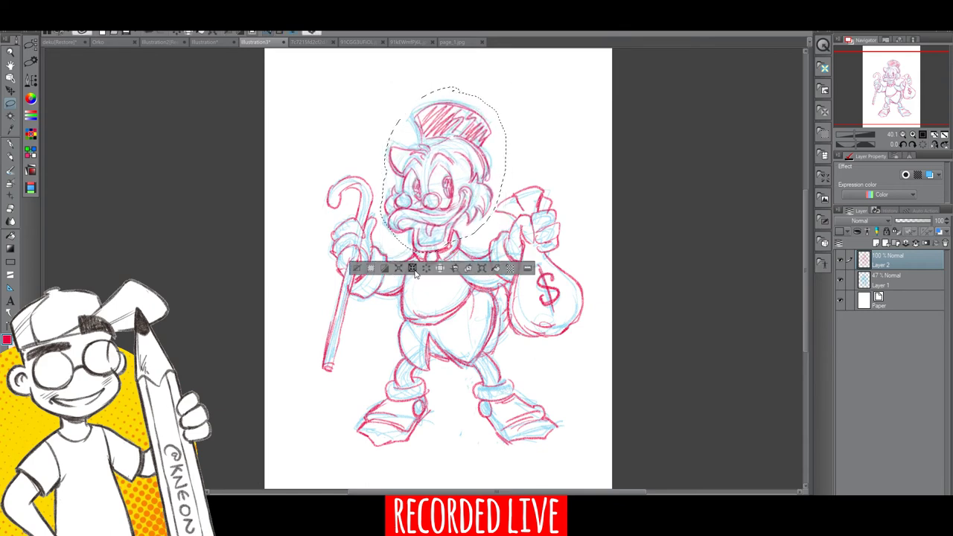
key(ctrl+d)
Add a new layer on top, lower Layer 2's opacity to 47% and Layer 1's to 19%, and make Layer 3 active.
click(10, 52)
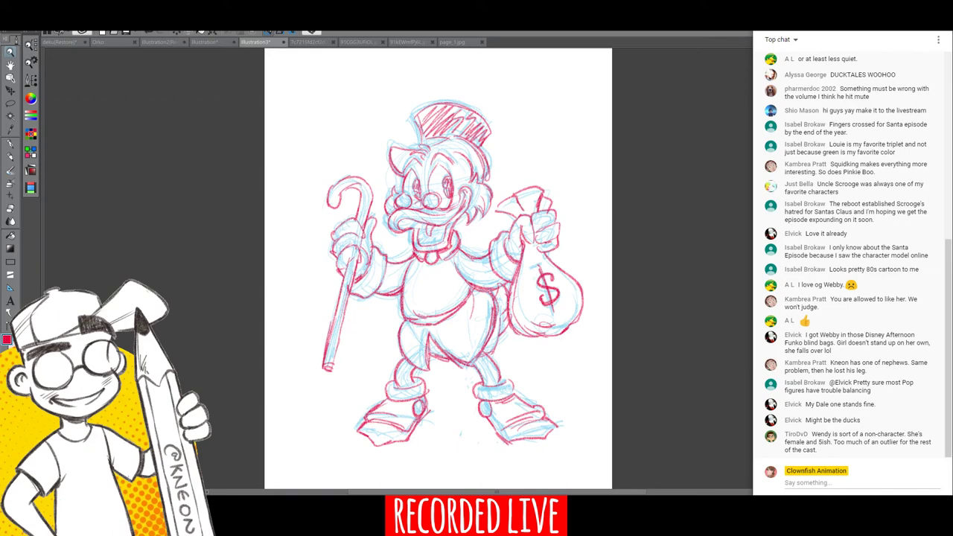
scroll(529, 368, up, 2)
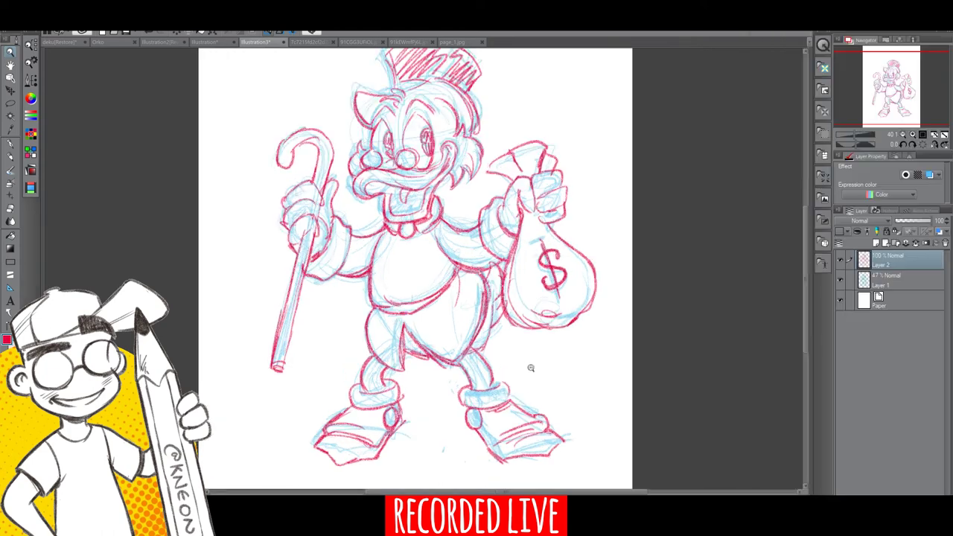
mouse_move(804, 331)
mouse_down()
mouse_move(801, 342)
mouse_move(806, 319)
mouse_up()
click(876, 243)
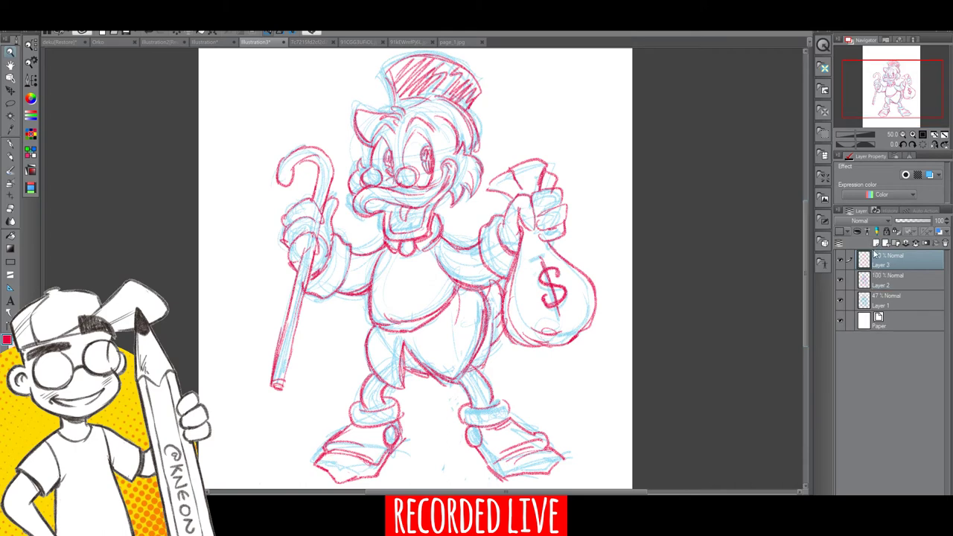
click(903, 281)
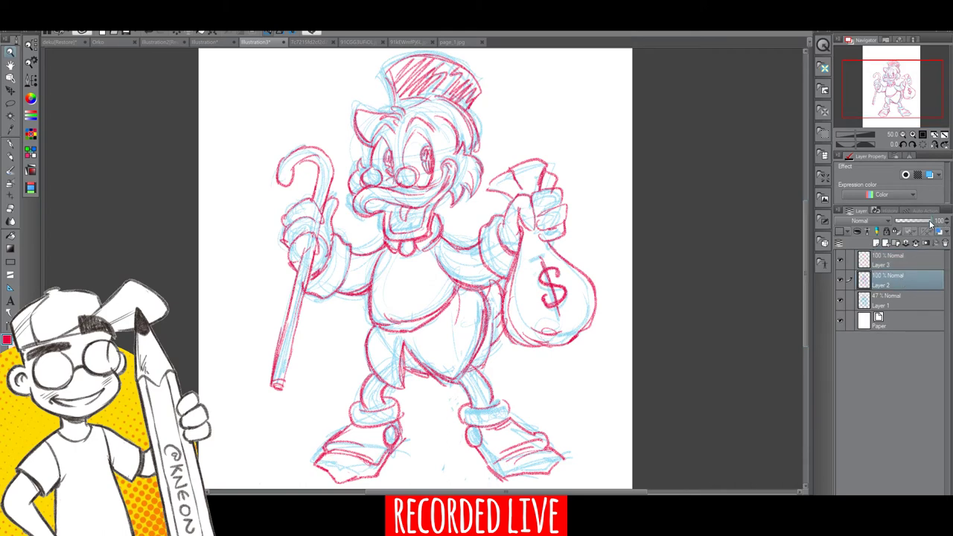
drag(931, 224, 899, 224)
click(886, 305)
click(894, 265)
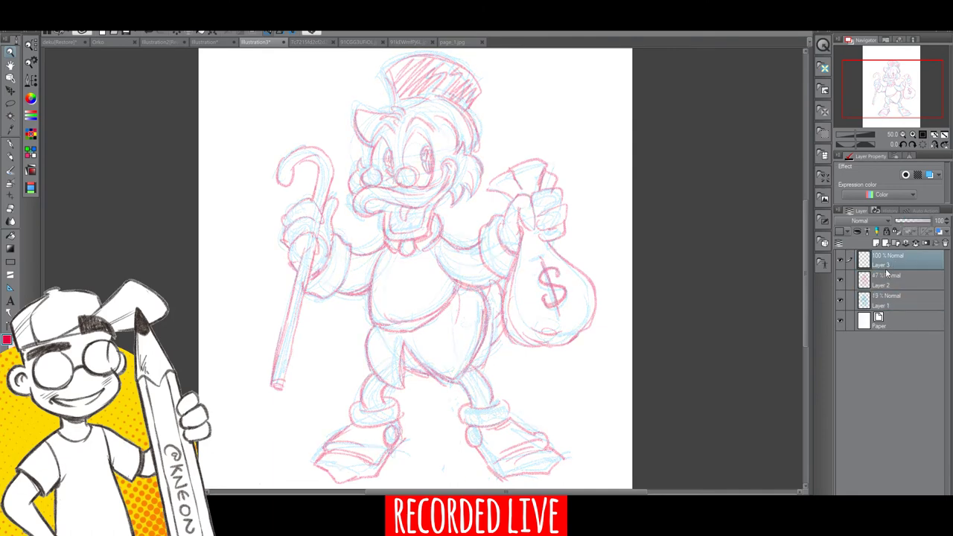
Choose black from the Copic Marker colour set and switch to the Pen tool for inking.
click(30, 134)
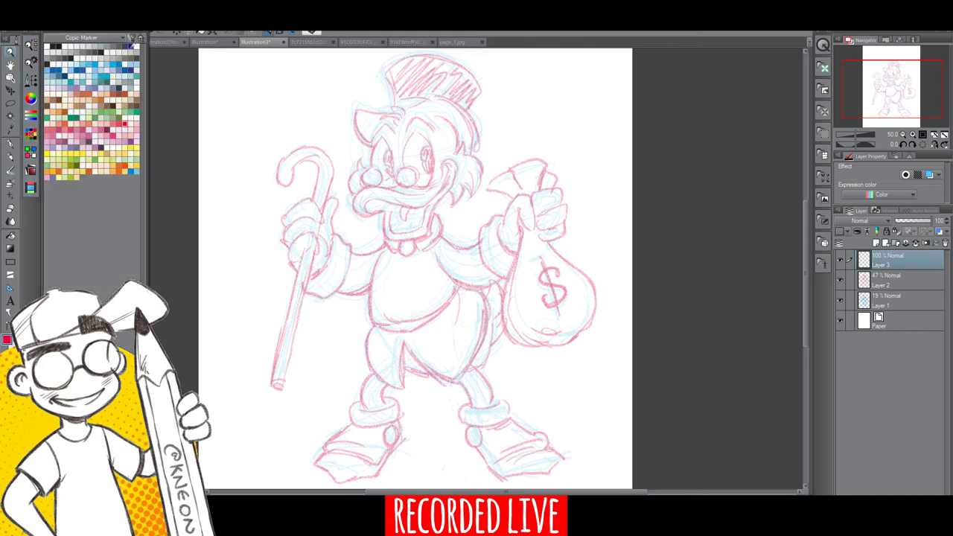
click(131, 46)
click(15, 149)
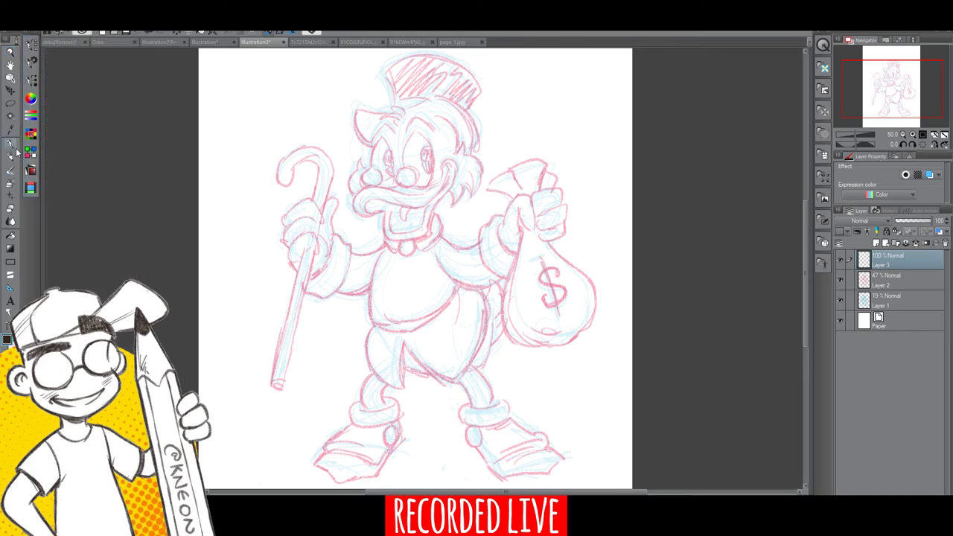
click(31, 133)
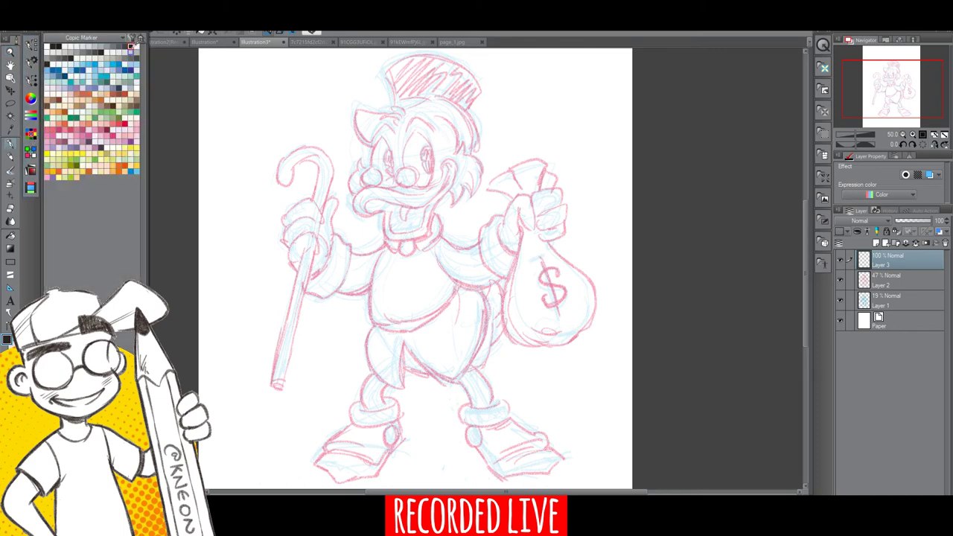
click(804, 261)
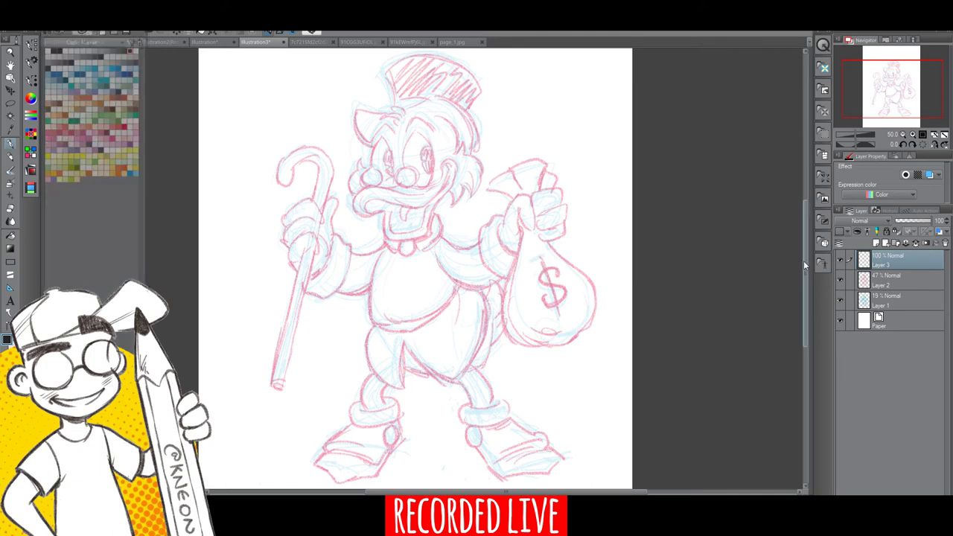
scroll(807, 302, down, 3)
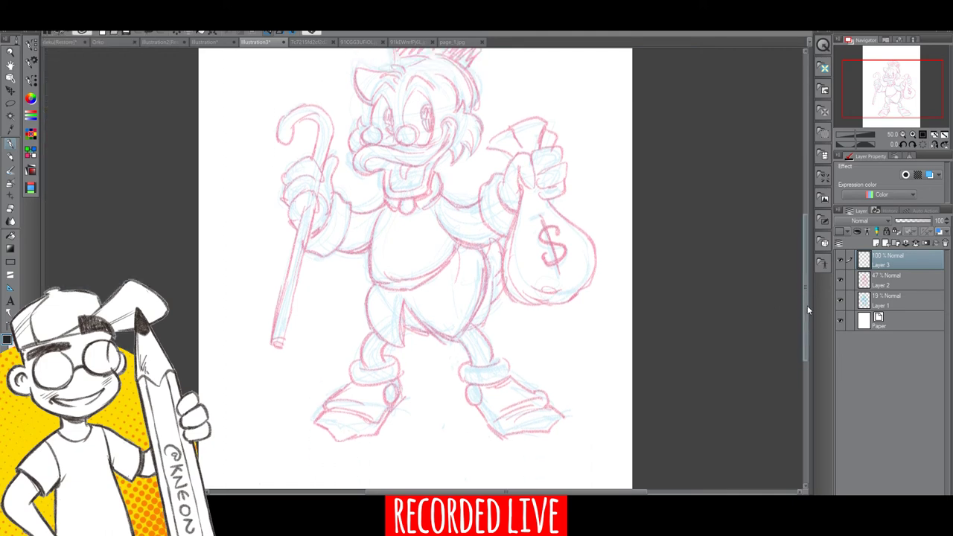
click(410, 320)
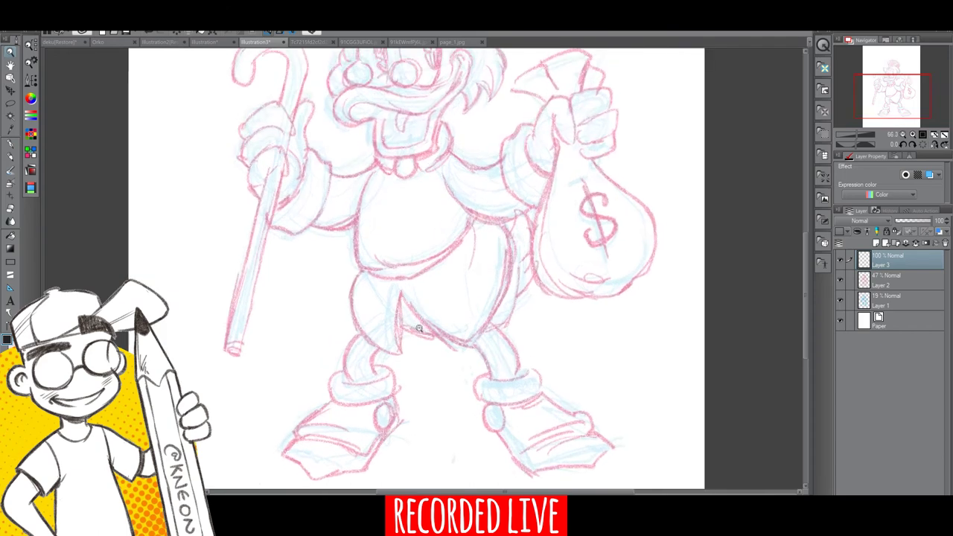
drag(805, 338, 806, 349)
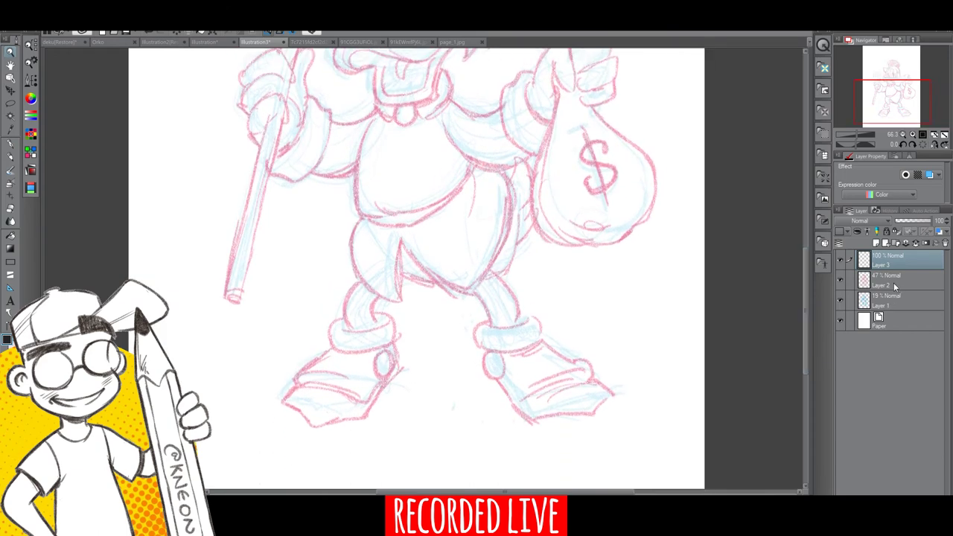
On Layer 2, lasso the shoe on the cane side, enlarge it slightly, shift it into place, and clear the selection.
click(893, 282)
click(10, 107)
mouse_move(409, 334)
mouse_down()
mouse_move(389, 306)
mouse_move(290, 340)
mouse_move(336, 450)
mouse_move(386, 322)
mouse_up()
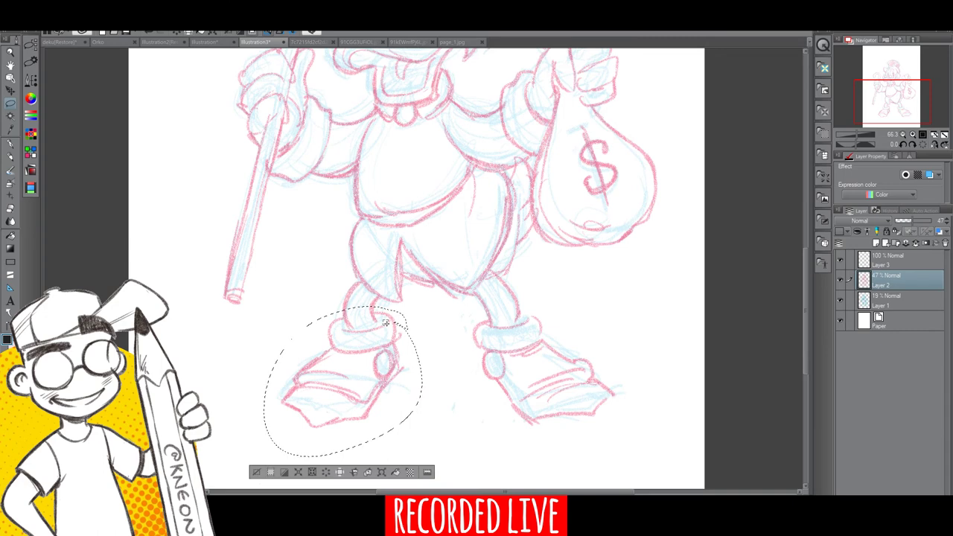
click(382, 472)
scroll(803, 336, down, 2)
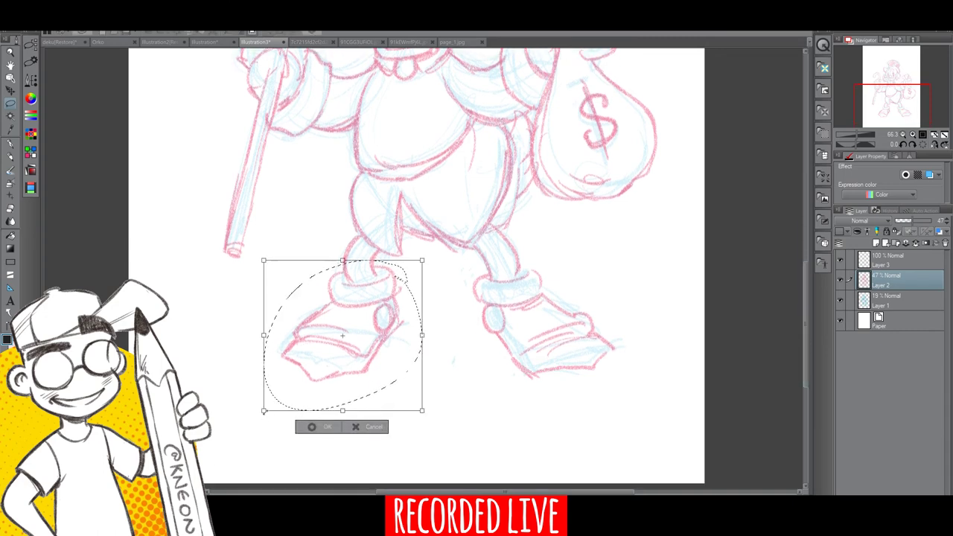
drag(264, 411, 248, 432)
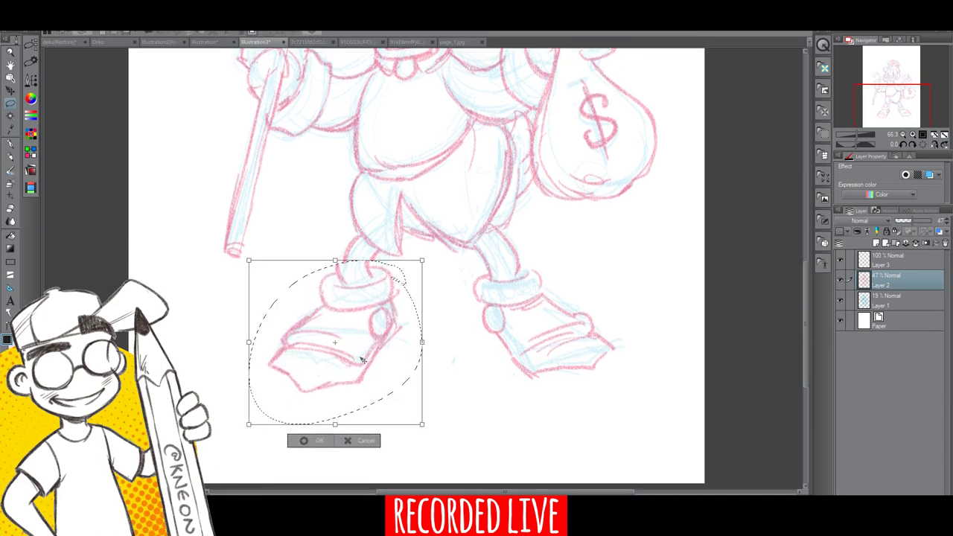
drag(362, 357, 370, 363)
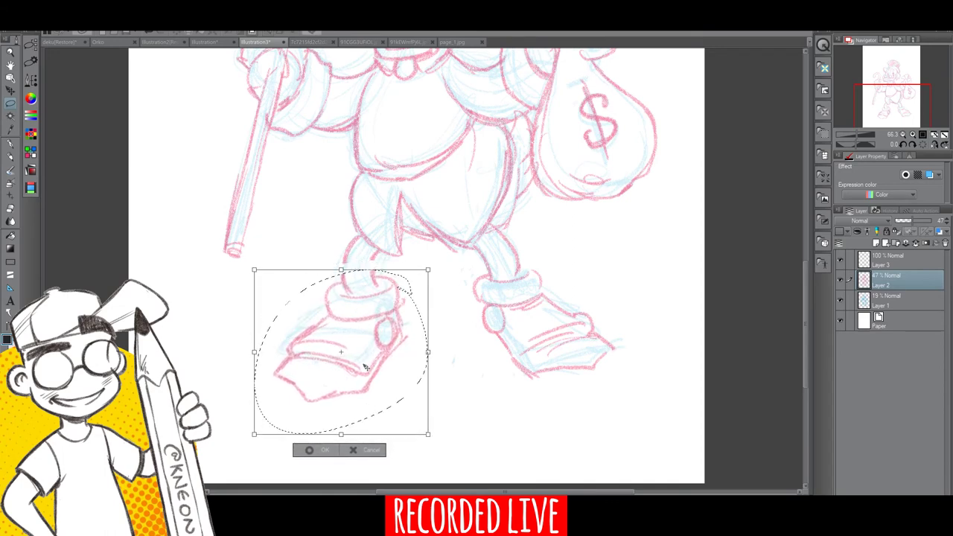
click(321, 448)
click(254, 450)
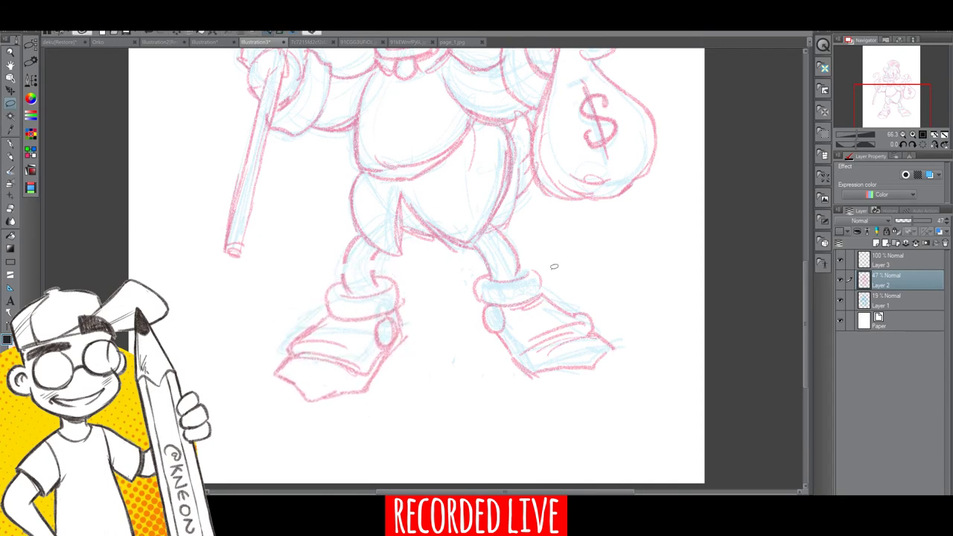
Lasso the shoe on the money-sack side, scale it up slightly, nudge it down, and clear the selection.
mouse_move(549, 262)
mouse_down()
mouse_move(515, 258)
mouse_move(456, 342)
mouse_move(631, 403)
mouse_move(544, 261)
mouse_up()
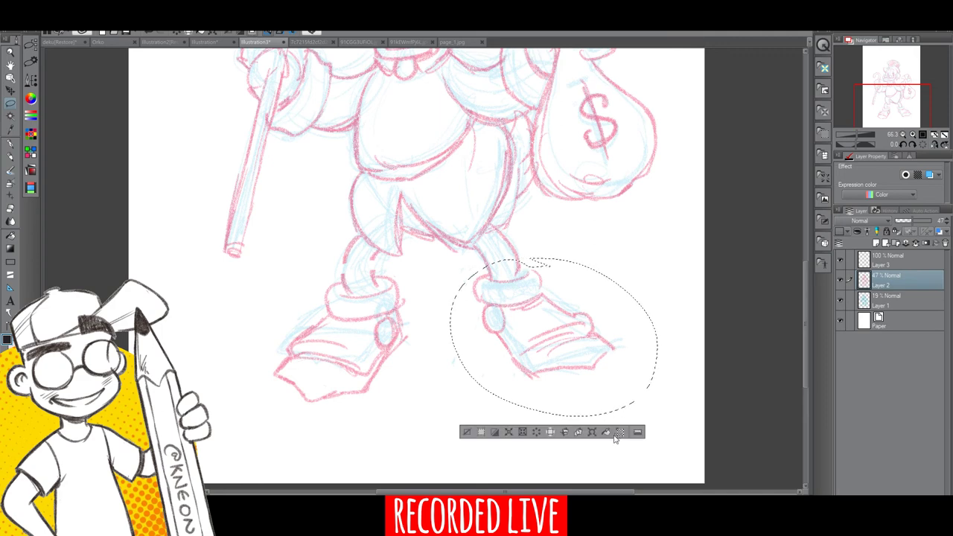
click(592, 432)
drag(657, 417, 674, 428)
drag(605, 376, 606, 387)
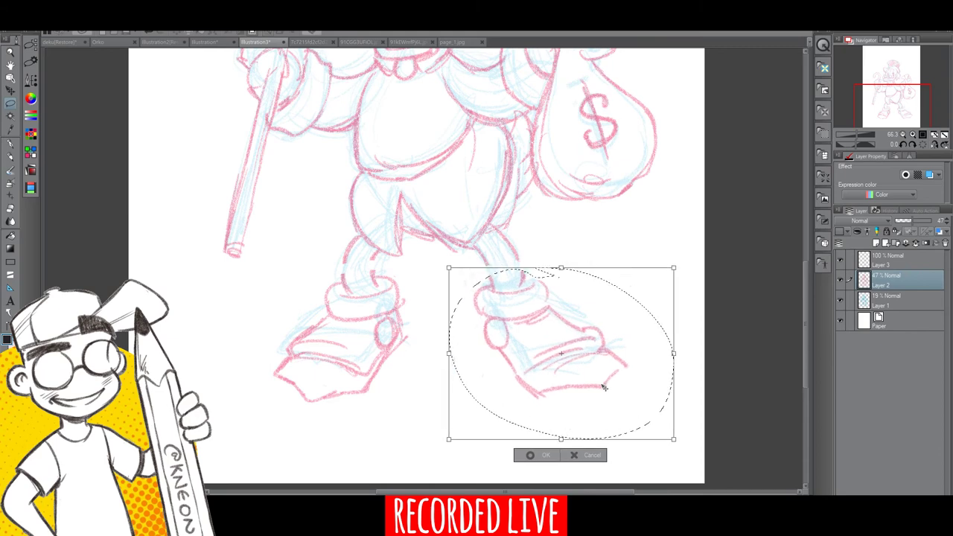
click(541, 456)
click(475, 454)
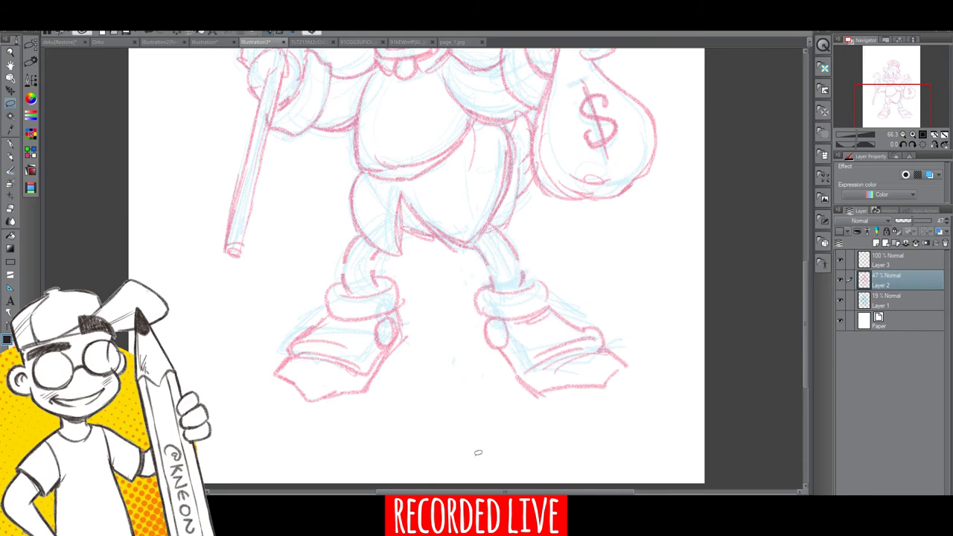
Make Layer 3 active, set the Pen tool to brush size 20, and try a short test stroke, undoing it.
mouse_move(804, 339)
mouse_down()
mouse_move(798, 281)
mouse_move(802, 324)
mouse_up()
scroll(801, 322, up, 5)
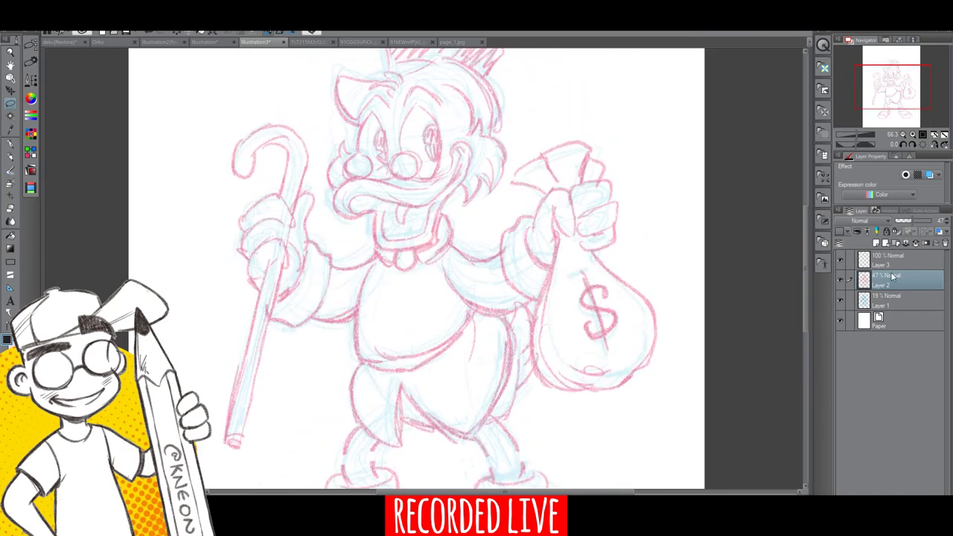
click(893, 263)
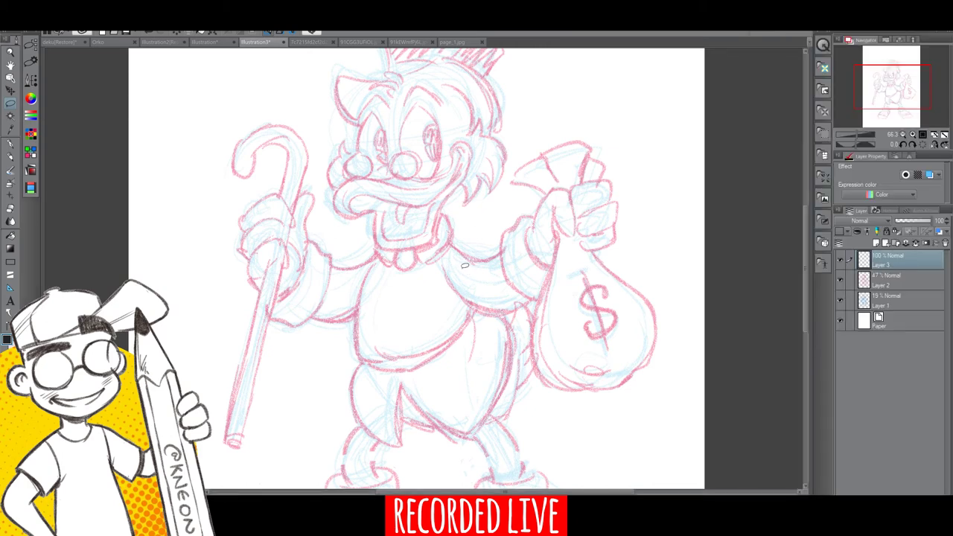
click(30, 134)
click(10, 145)
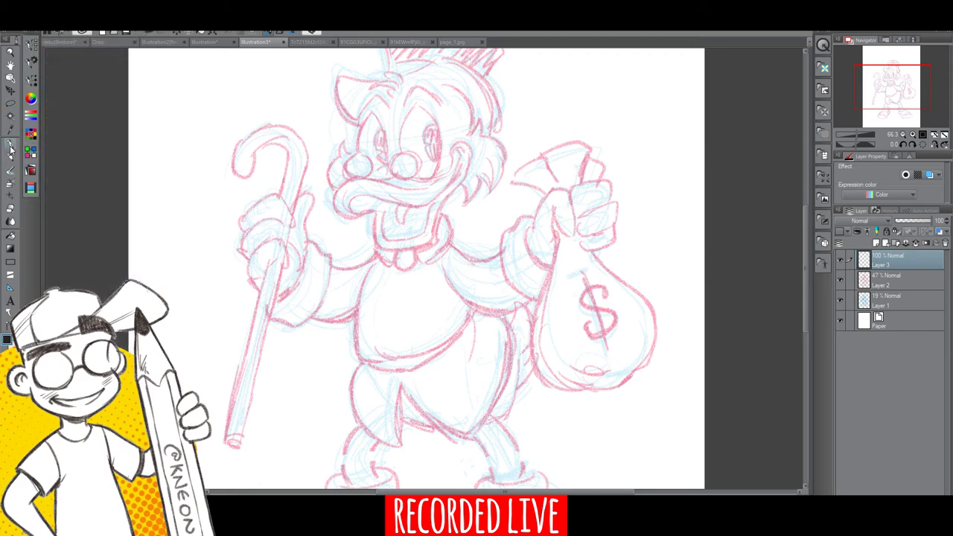
drag(806, 267, 806, 244)
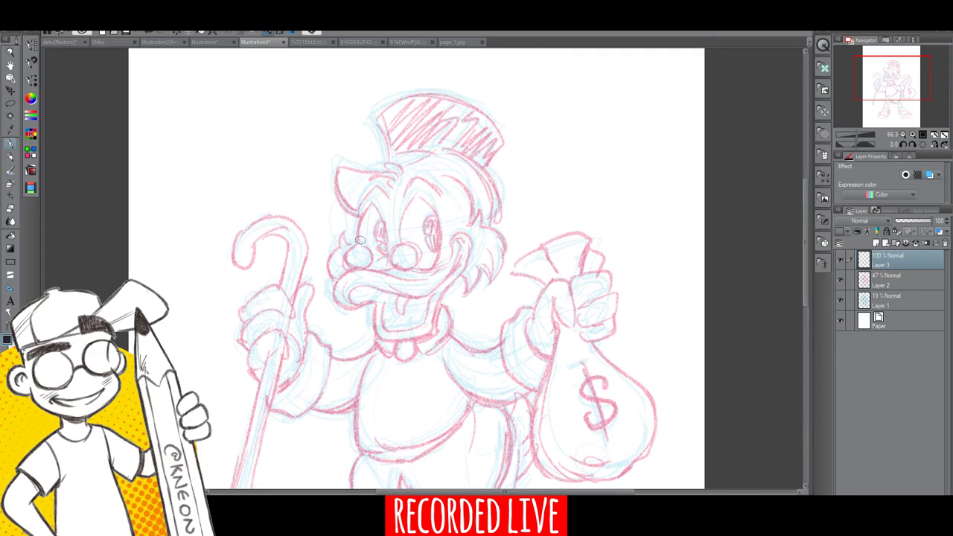
click(31, 80)
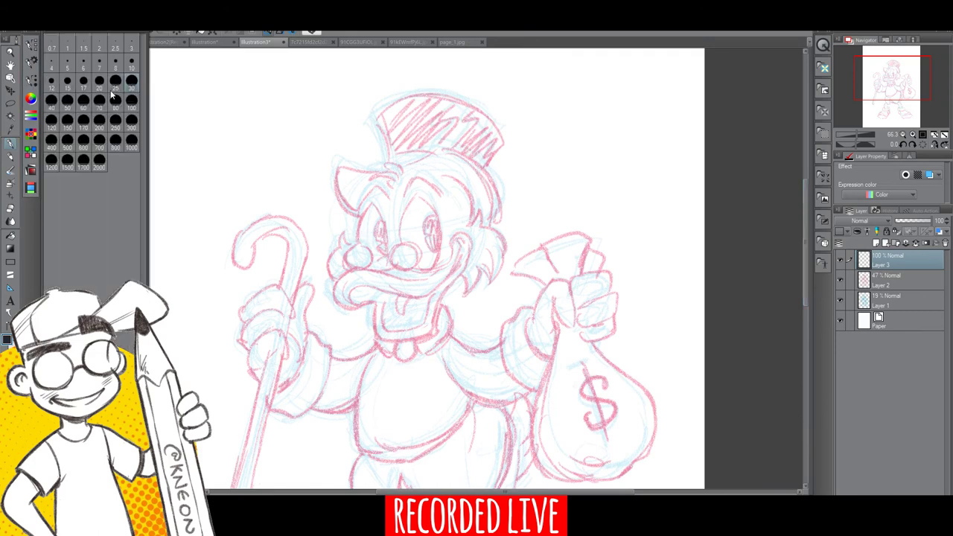
mouse_move(242, 173)
mouse_down()
mouse_move(264, 159)
mouse_move(268, 177)
mouse_move(276, 174)
mouse_move(307, 143)
mouse_up()
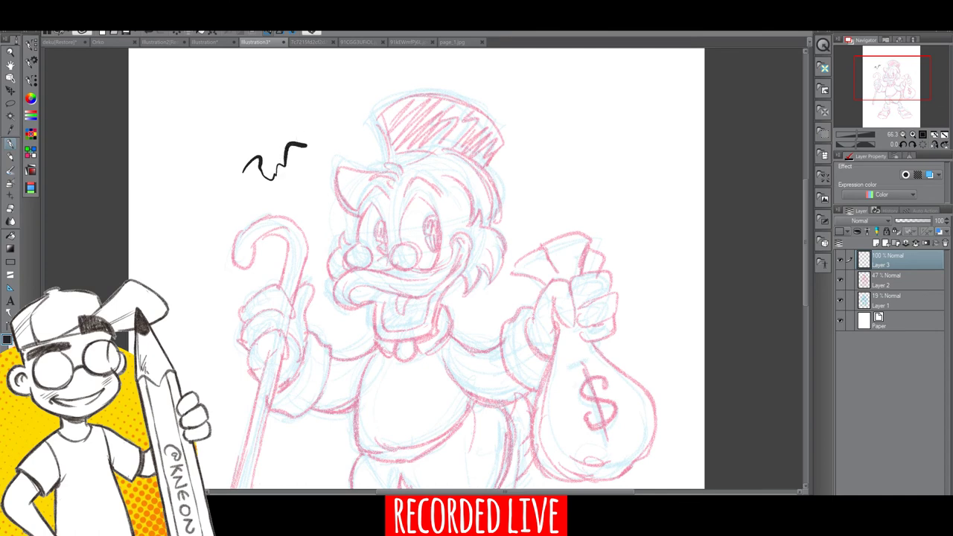
click(149, 33)
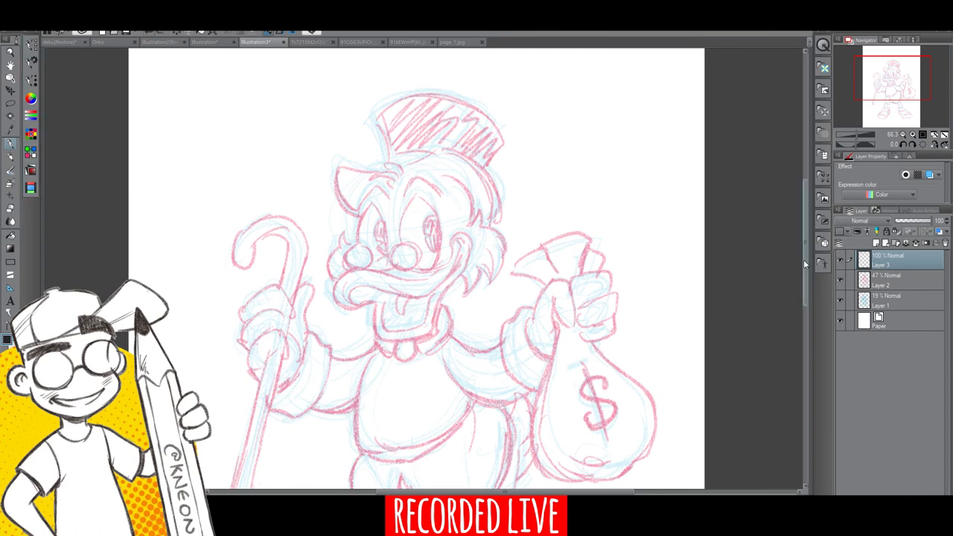
Ink the side and lower curve of the belly in black over the red sketch.
drag(803, 259, 805, 300)
mouse_move(368, 239)
mouse_down()
mouse_move(358, 320)
mouse_move(382, 333)
mouse_move(378, 321)
mouse_move(426, 319)
mouse_move(409, 323)
mouse_move(451, 304)
mouse_move(436, 315)
mouse_move(472, 275)
mouse_up()
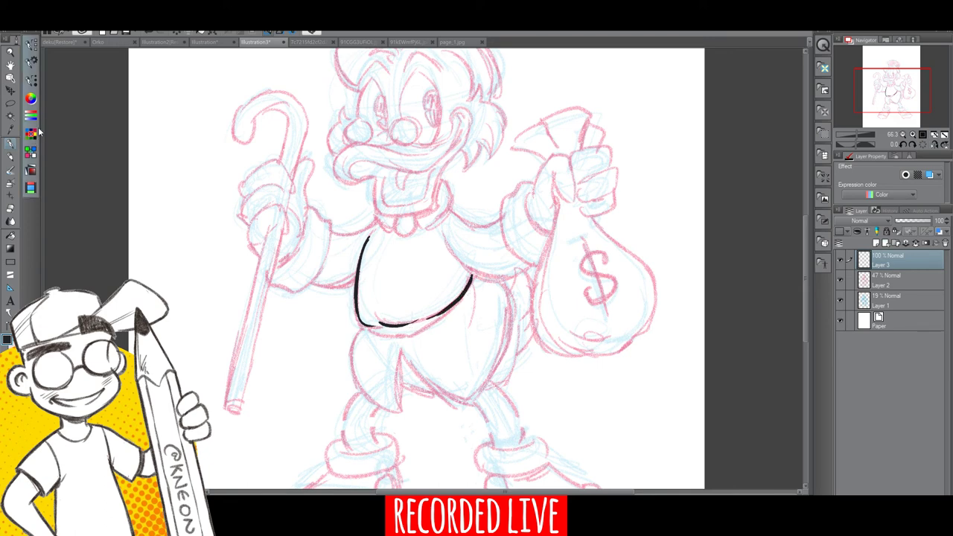
click(31, 82)
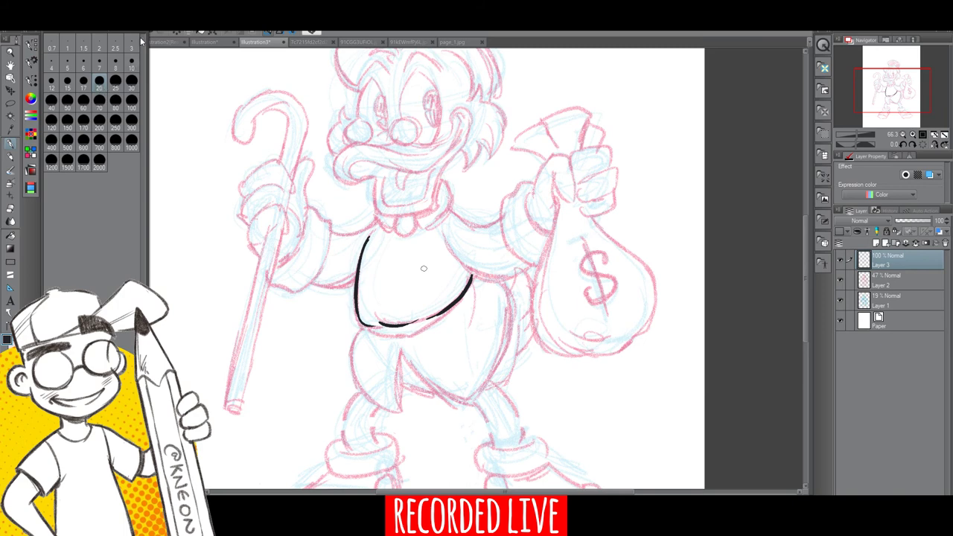
click(34, 63)
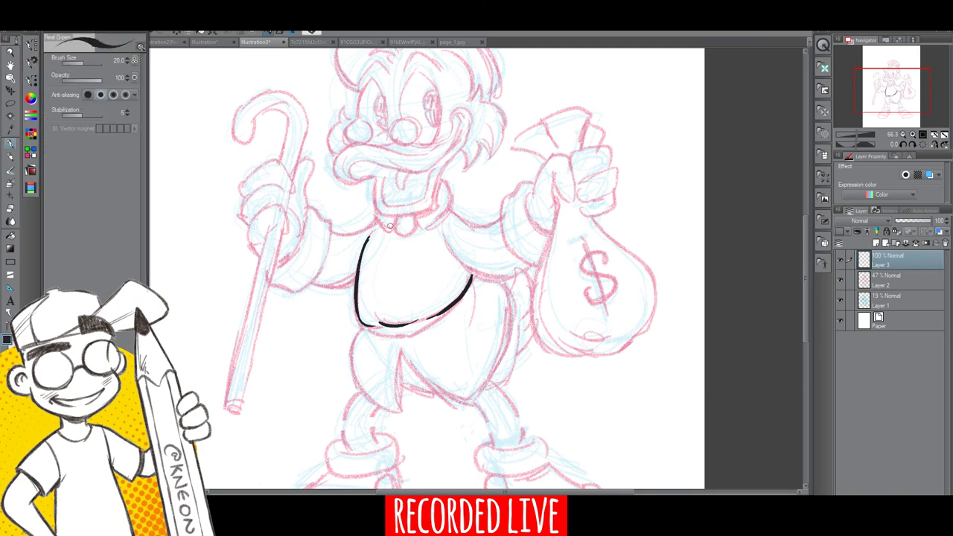
click(366, 342)
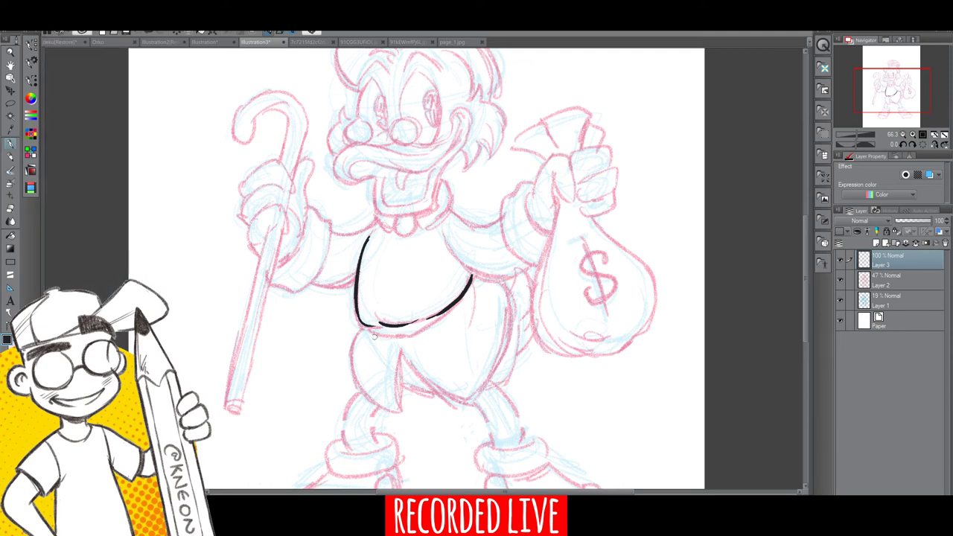
Ink the waistband under the belly and the coat skirt, including its front slit and a fold line near the hip.
mouse_move(367, 326)
mouse_down()
mouse_move(420, 334)
mouse_move(442, 313)
mouse_up()
mouse_move(365, 328)
mouse_down()
mouse_move(350, 347)
mouse_move(402, 411)
mouse_move(401, 353)
mouse_move(454, 402)
mouse_move(480, 404)
mouse_move(500, 375)
mouse_up()
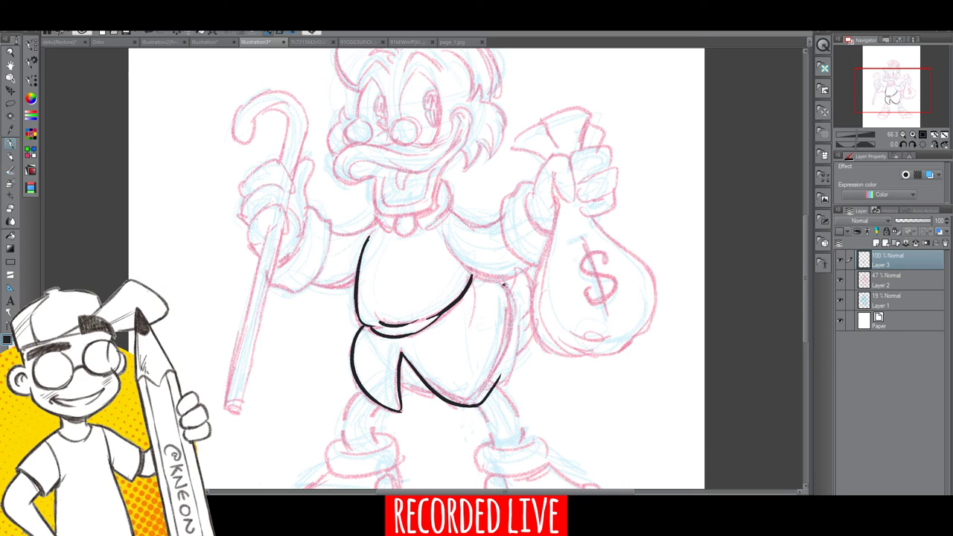
mouse_move(504, 285)
mouse_down()
mouse_move(514, 341)
mouse_move(498, 380)
mouse_up()
mouse_move(477, 276)
mouse_down()
mouse_move(479, 321)
mouse_move(473, 308)
mouse_up()
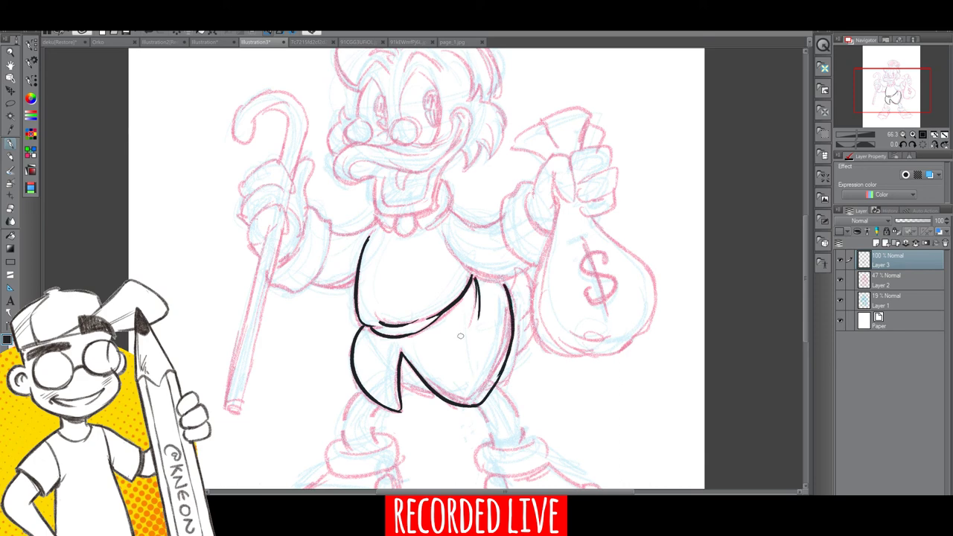
Ink the collar below the beak, plus the fluffy cuff and sleeve of the arm holding the cane.
drag(376, 216, 395, 223)
mouse_move(425, 230)
mouse_down()
mouse_move(447, 205)
mouse_move(418, 229)
mouse_up()
mouse_move(284, 260)
mouse_down()
mouse_move(307, 216)
mouse_move(335, 228)
mouse_up()
mouse_move(266, 286)
mouse_down()
mouse_move(295, 295)
mouse_move(331, 259)
mouse_move(333, 232)
mouse_move(332, 260)
mouse_up()
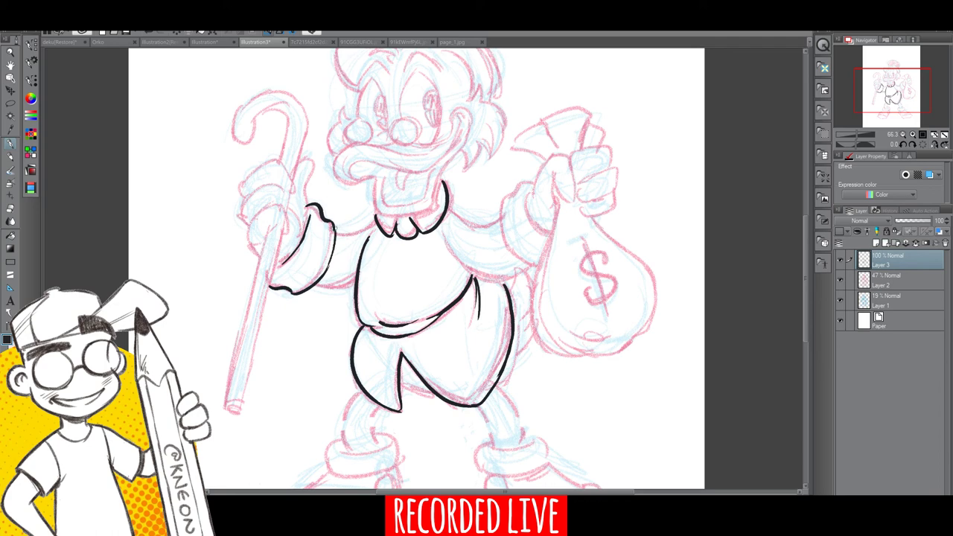
mouse_move(335, 227)
mouse_down()
mouse_move(330, 267)
mouse_move(374, 223)
mouse_up()
drag(311, 287, 360, 271)
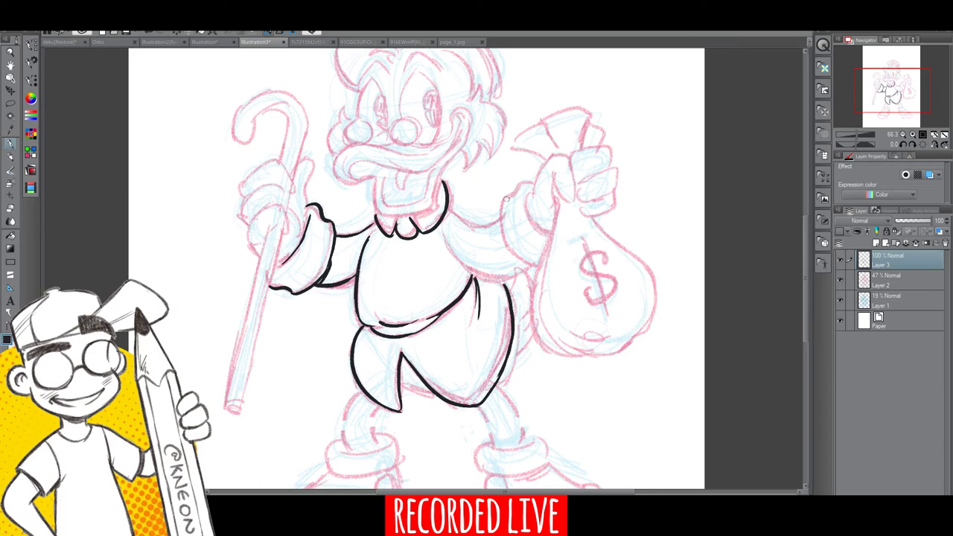
Ink the cuff and sleeve of the arm holding the money sack.
mouse_move(507, 200)
mouse_down()
mouse_move(534, 180)
mouse_move(504, 195)
mouse_move(499, 227)
mouse_move(517, 258)
mouse_move(538, 266)
mouse_up()
mouse_move(526, 190)
mouse_down()
mouse_move(528, 213)
mouse_move(527, 203)
mouse_move(549, 238)
mouse_up()
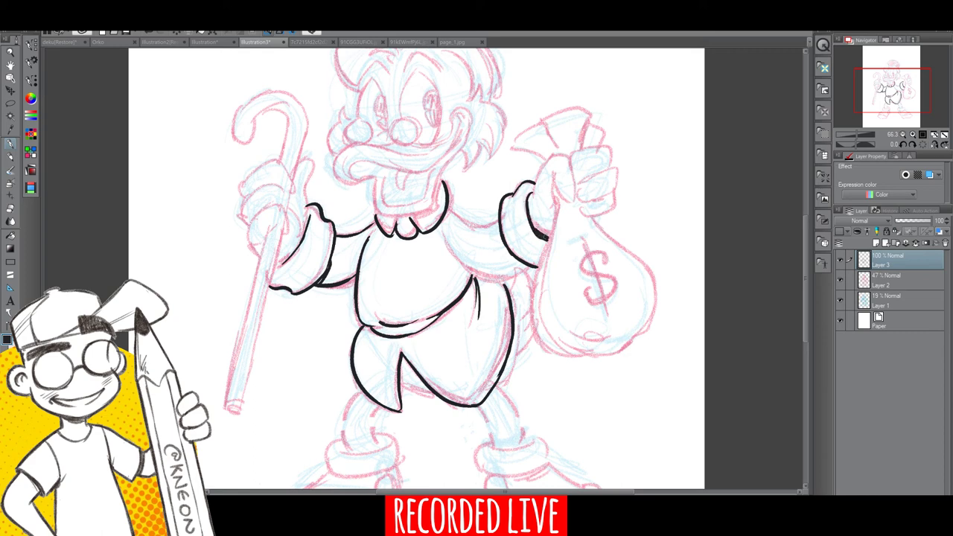
drag(446, 209, 499, 227)
mouse_move(443, 235)
mouse_down()
mouse_move(489, 279)
mouse_move(531, 265)
mouse_up()
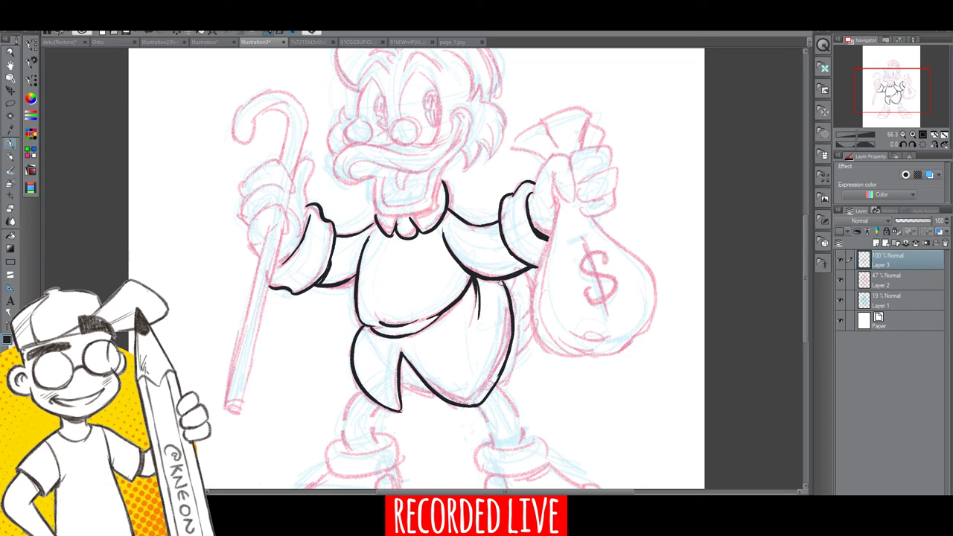
Add solid black shadows under the sack-side arm and in the coat slit, and ink the tail feathers and rear hem.
mouse_move(470, 284)
mouse_down()
mouse_move(507, 286)
mouse_move(477, 280)
mouse_move(500, 283)
mouse_move(476, 317)
mouse_up()
mouse_move(375, 316)
mouse_down()
mouse_move(388, 324)
mouse_move(425, 315)
mouse_up()
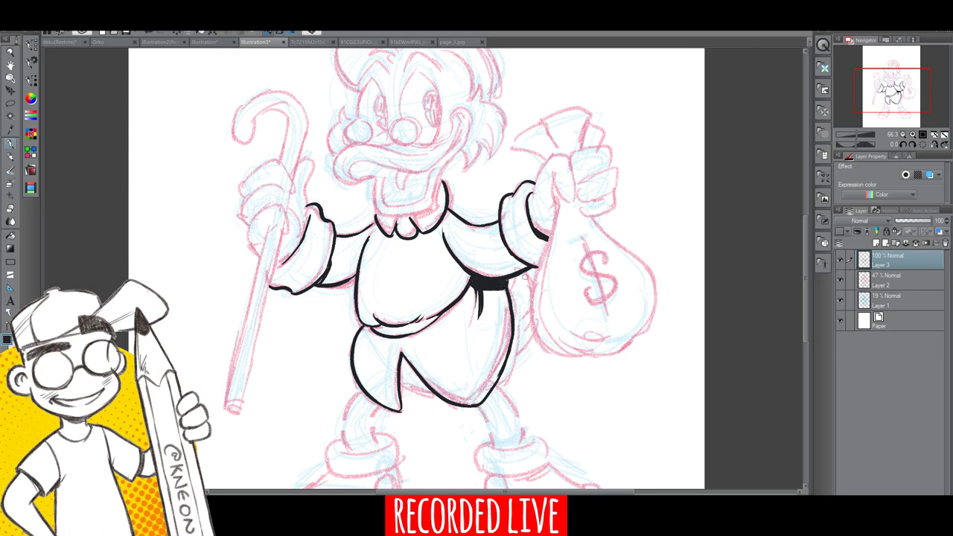
mouse_move(524, 274)
mouse_down()
mouse_move(526, 333)
mouse_move(498, 387)
mouse_up()
drag(405, 390, 432, 398)
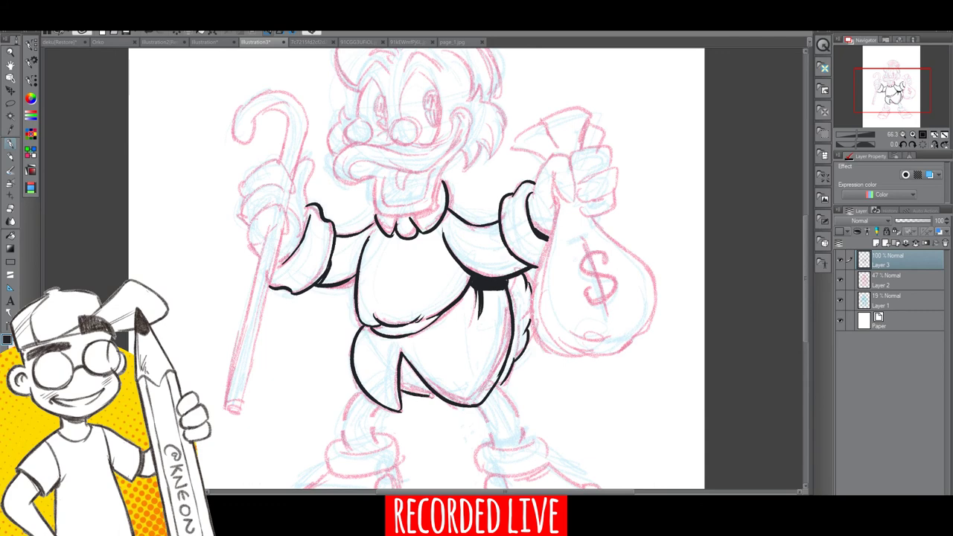
drag(403, 358, 407, 390)
Ink the thumb and fingers of the gloved hand gripping the money sack, undoing a stray stroke.
drag(805, 305, 806, 295)
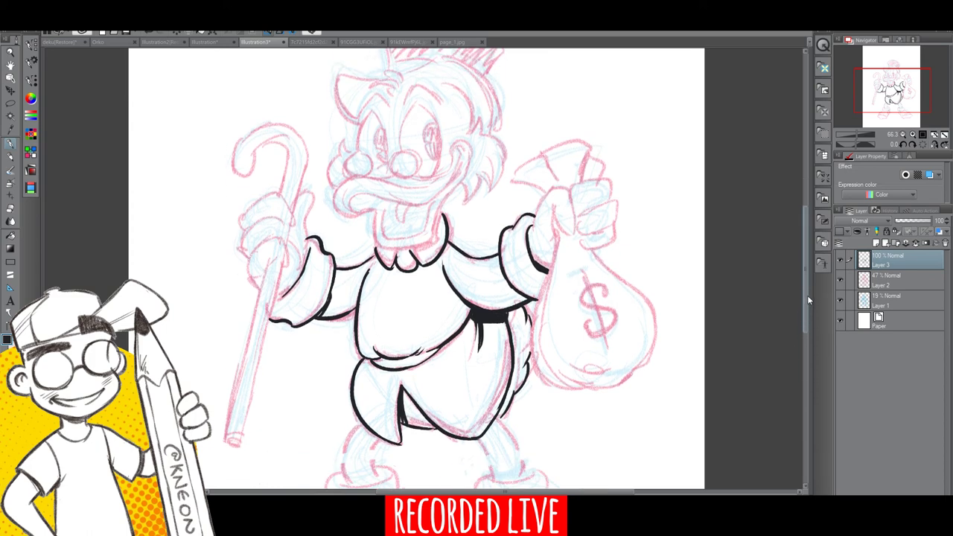
mouse_move(552, 204)
mouse_down()
mouse_move(567, 231)
mouse_move(538, 204)
mouse_move(563, 186)
mouse_move(574, 223)
mouse_move(566, 233)
mouse_up()
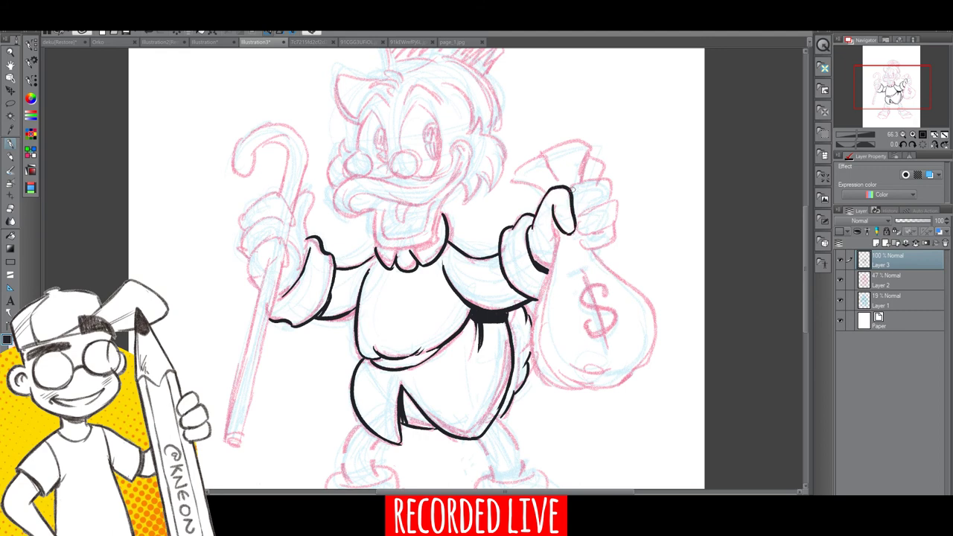
mouse_move(568, 188)
mouse_down()
mouse_move(611, 184)
mouse_move(612, 200)
mouse_move(587, 210)
mouse_move(609, 201)
mouse_move(618, 217)
mouse_move(583, 237)
mouse_move(590, 247)
mouse_move(610, 239)
mouse_up()
key(ctrl+z)
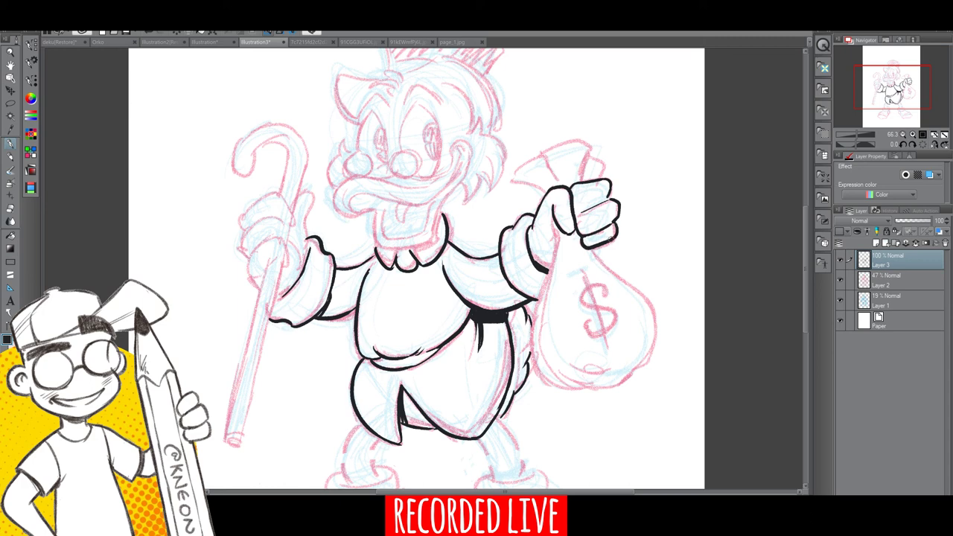
Ink the gathered top of the money sack above the hand, with its fold lines.
drag(552, 218, 550, 244)
mouse_move(545, 185)
mouse_down()
mouse_move(515, 177)
mouse_move(540, 154)
mouse_move(557, 183)
mouse_move(575, 139)
mouse_move(591, 144)
mouse_up()
mouse_move(588, 148)
mouse_down()
mouse_move(578, 181)
mouse_move(608, 175)
mouse_up()
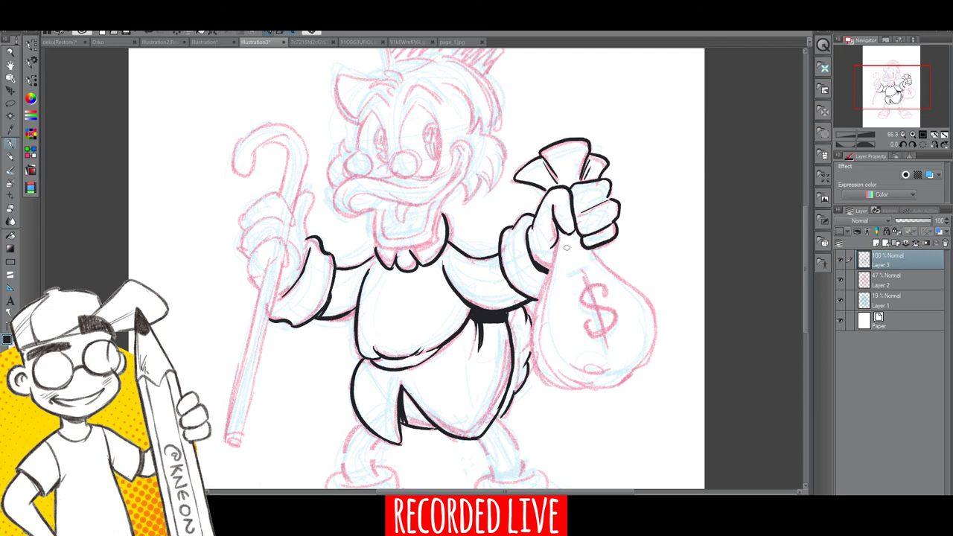
Ink the money sack's round body with creases and bulge marks, and tidy its outer edge with the eraser.
mouse_move(566, 247)
mouse_down()
mouse_move(567, 290)
mouse_move(551, 263)
mouse_move(531, 370)
mouse_move(551, 387)
mouse_move(594, 382)
mouse_move(607, 392)
mouse_move(624, 381)
mouse_move(620, 363)
mouse_up()
mouse_move(606, 373)
mouse_down()
mouse_move(620, 368)
mouse_move(629, 382)
mouse_move(646, 364)
mouse_up()
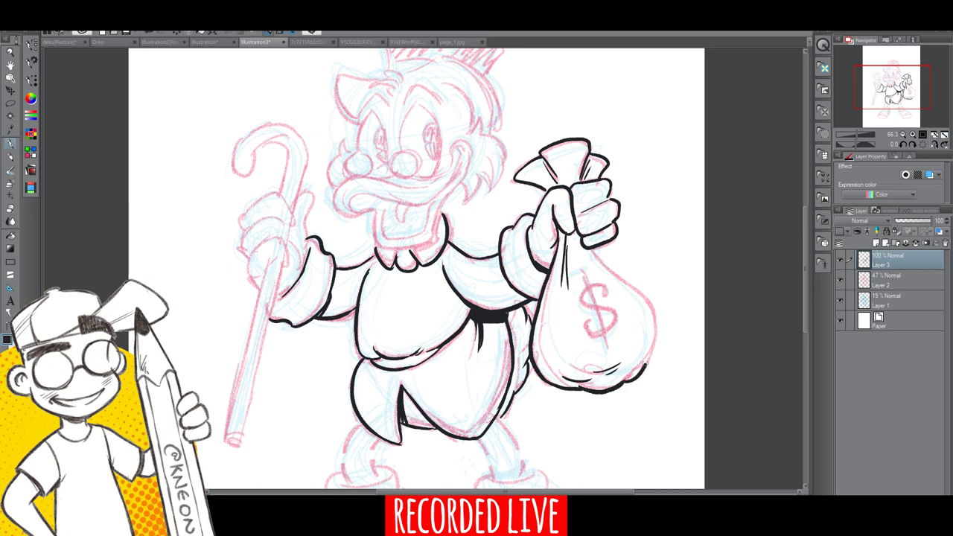
drag(644, 330, 632, 345)
drag(559, 346, 575, 346)
mouse_move(563, 350)
mouse_down()
mouse_move(573, 351)
mouse_move(552, 367)
mouse_move(566, 363)
mouse_up()
mouse_move(595, 251)
mouse_down()
mouse_move(654, 301)
mouse_move(657, 346)
mouse_move(646, 363)
mouse_up()
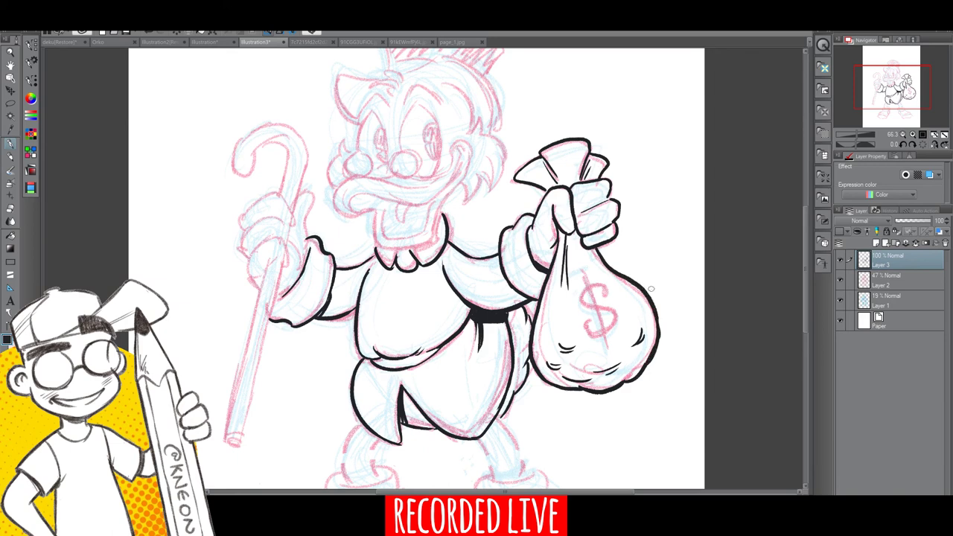
key(e)
drag(659, 326, 643, 371)
Return to the Pen tool and ink the dollar sign on the money sack.
click(10, 144)
drag(583, 277, 602, 342)
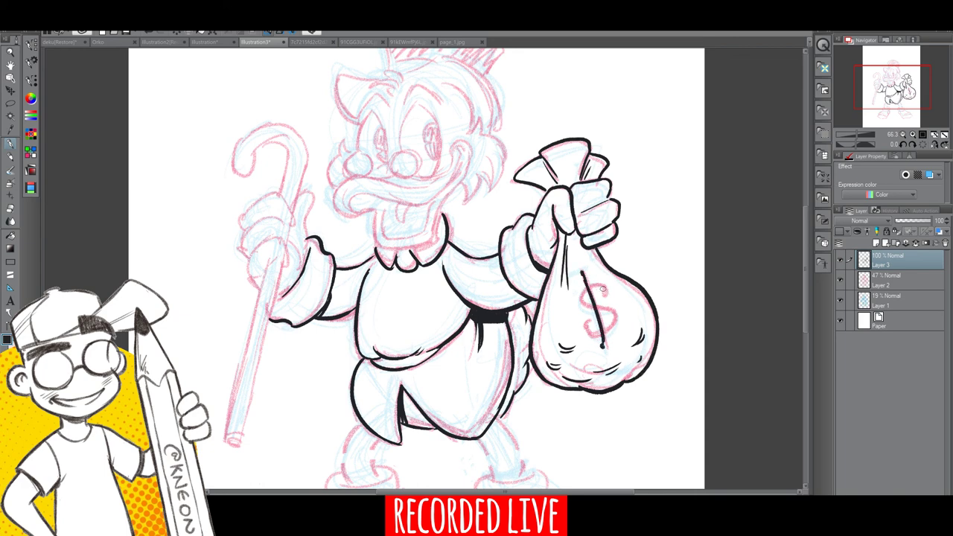
mouse_move(605, 290)
mouse_down()
mouse_move(590, 289)
mouse_move(612, 320)
mouse_move(586, 327)
mouse_up()
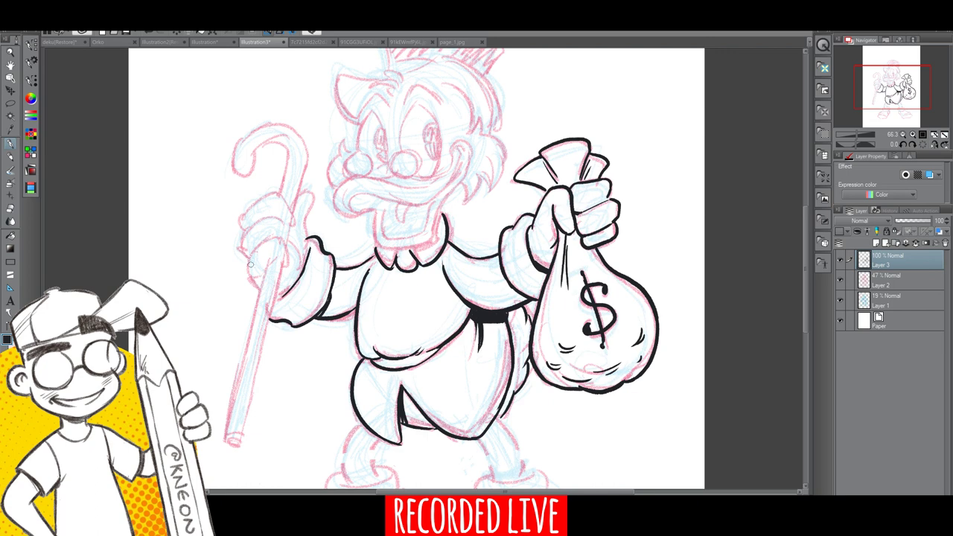
Ink the fingers, thumb and palm of the gloved hand gripping the cane, and touch up the cuff lines of both gloves.
mouse_move(248, 257)
mouse_down()
mouse_move(258, 286)
mouse_move(278, 238)
mouse_move(286, 256)
mouse_move(275, 258)
mouse_move(287, 265)
mouse_move(289, 251)
mouse_move(244, 243)
mouse_move(241, 256)
mouse_move(283, 217)
mouse_move(289, 249)
mouse_move(277, 193)
mouse_move(292, 227)
mouse_move(315, 201)
mouse_move(295, 269)
mouse_up()
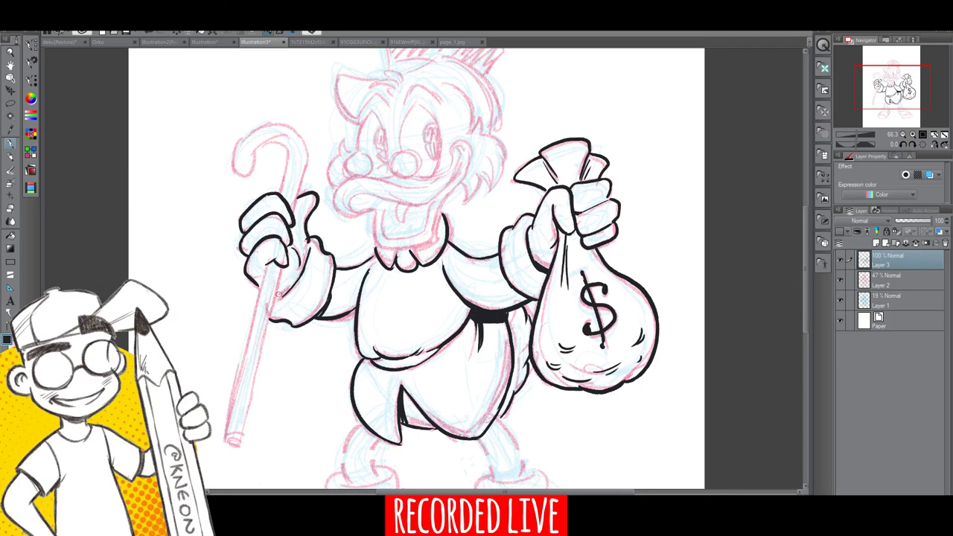
scroll(799, 306, down, 2)
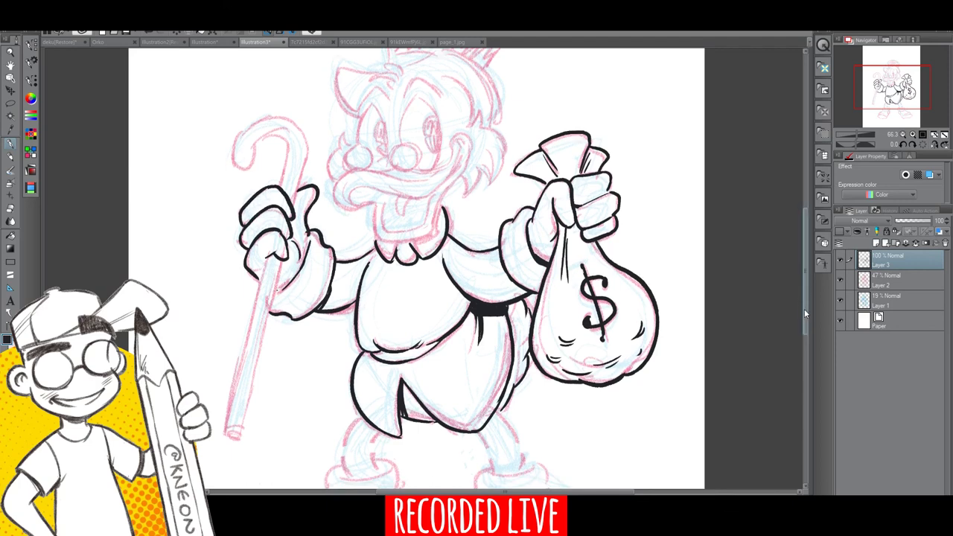
drag(527, 232, 543, 239)
drag(286, 259, 306, 256)
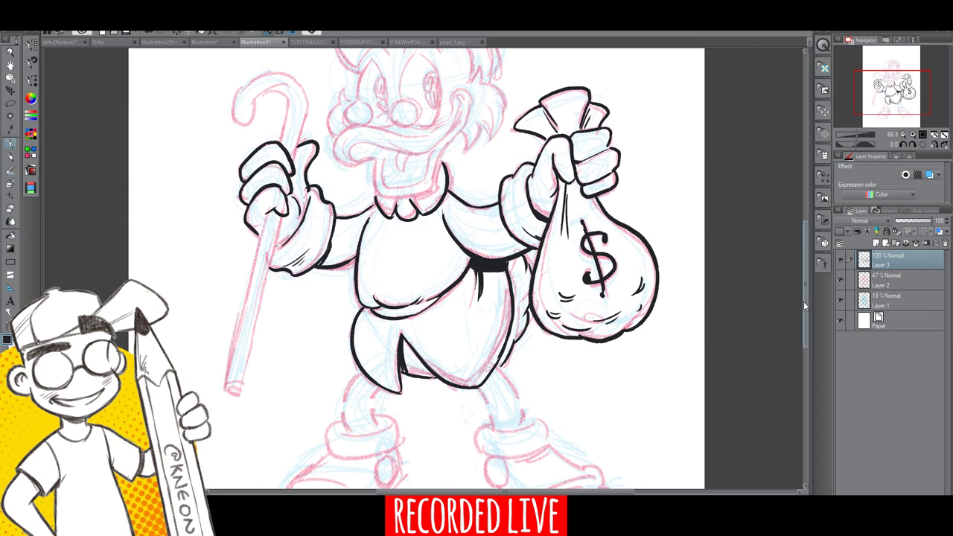
Ink the inner and outer contours of both legs from the coat hem down to the ankle cuffs.
scroll(803, 301, down, 4)
drag(354, 272, 345, 331)
drag(376, 287, 374, 328)
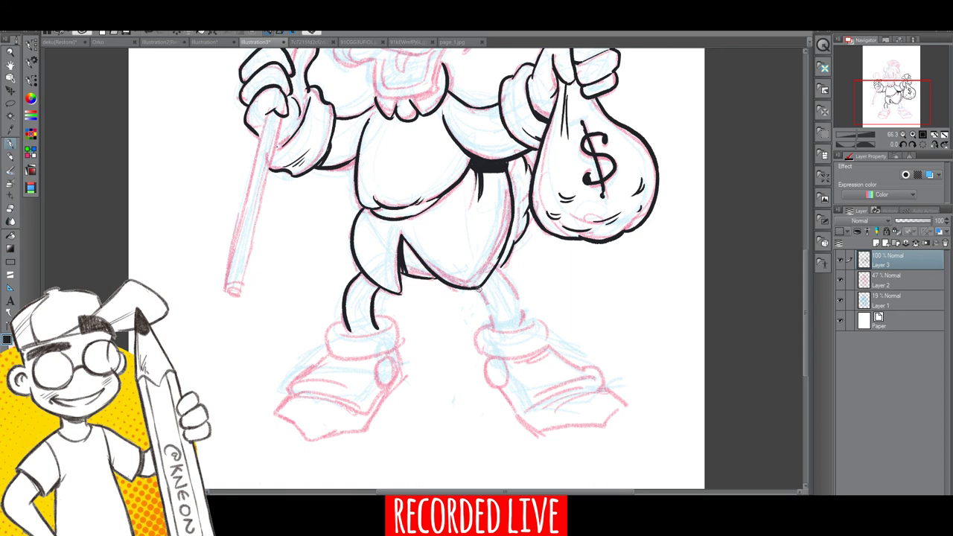
drag(478, 288, 492, 329)
drag(497, 266, 524, 326)
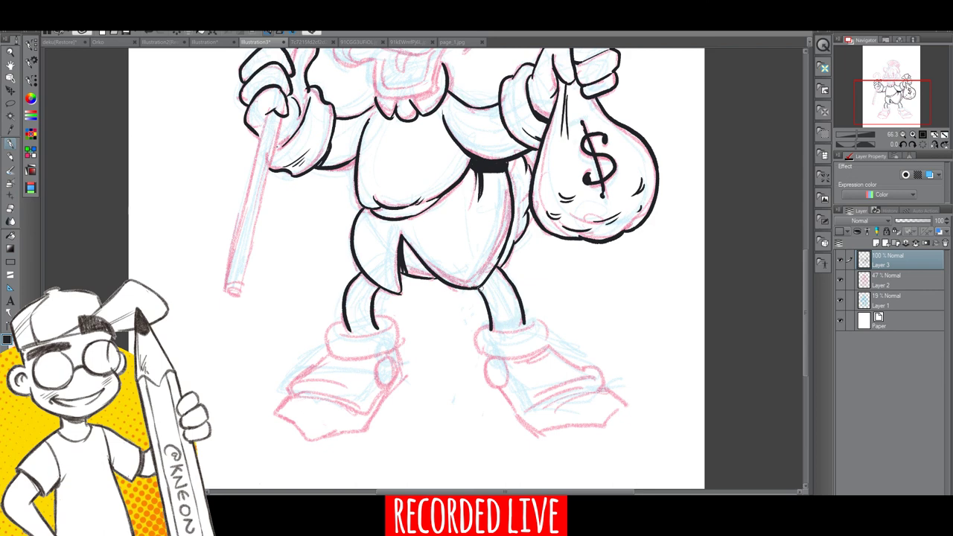
Fill in the black shadow between the coat's lower tip and the leg, and touch up the dark area under the sack arm.
drag(481, 289, 495, 271)
drag(805, 306, 807, 270)
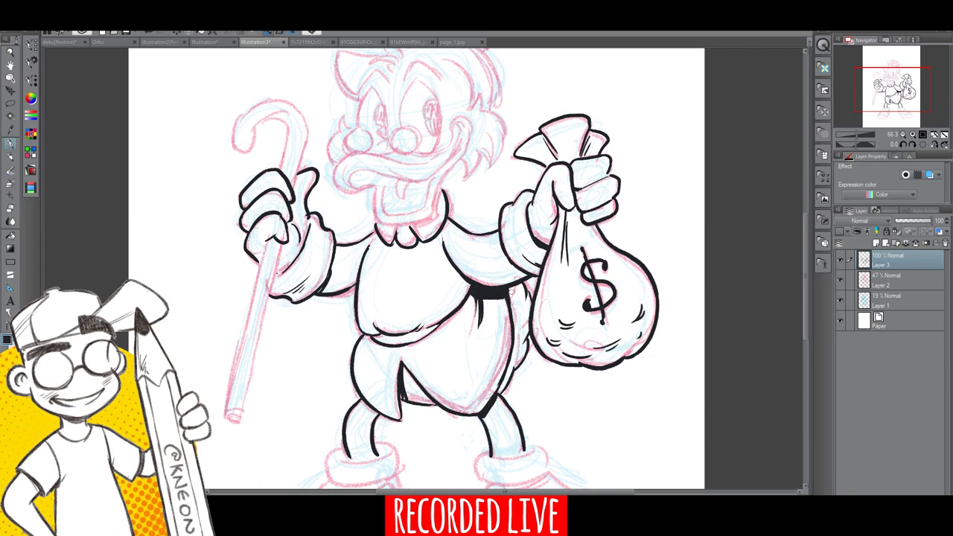
drag(509, 290, 511, 301)
Ink the rounded ankle cuffs above both shoes, undoing a stray stroke.
drag(804, 316, 799, 360)
mouse_move(491, 311)
mouse_down()
mouse_move(525, 304)
mouse_move(498, 339)
mouse_move(543, 321)
mouse_up()
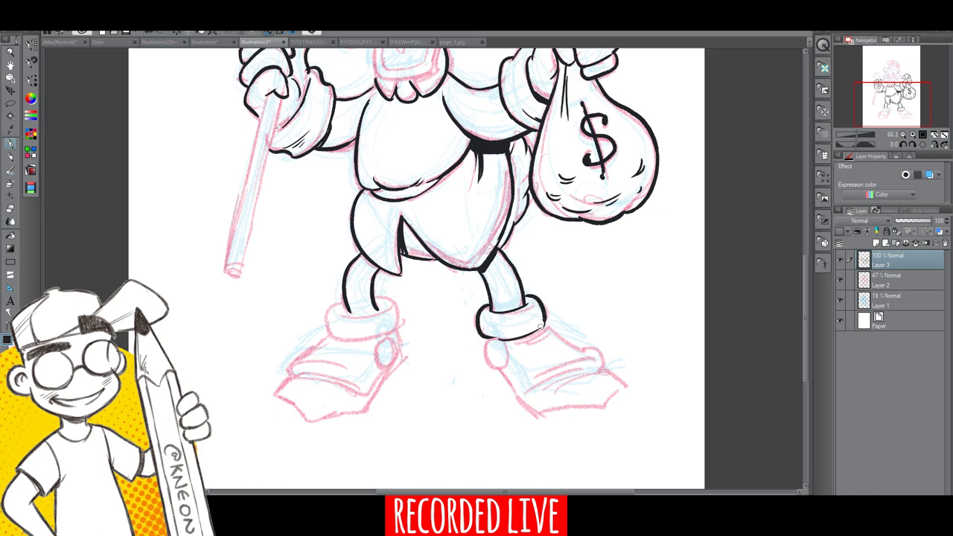
mouse_move(344, 317)
mouse_down()
mouse_move(382, 310)
mouse_move(328, 337)
mouse_move(399, 314)
mouse_move(396, 329)
mouse_move(380, 299)
mouse_move(395, 300)
mouse_move(396, 329)
mouse_up()
key(ctrl+z)
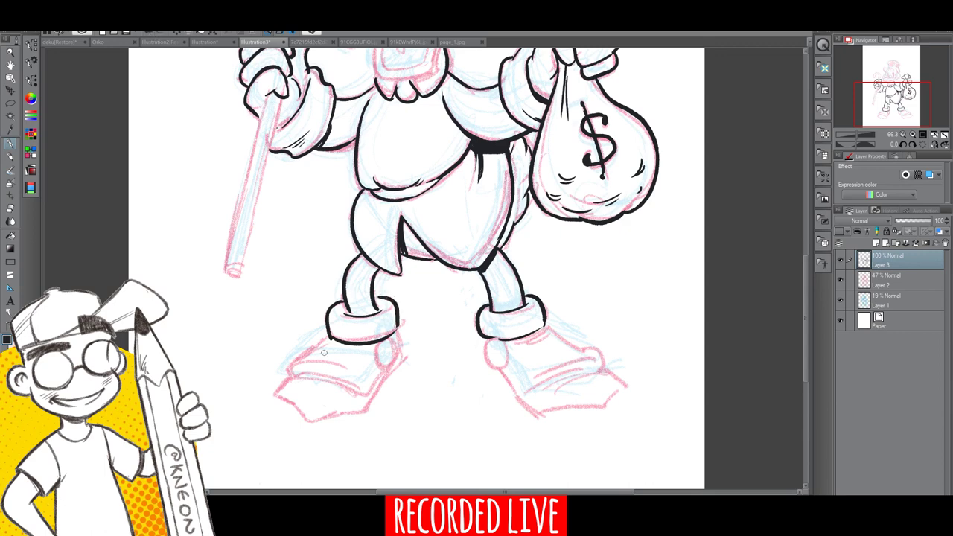